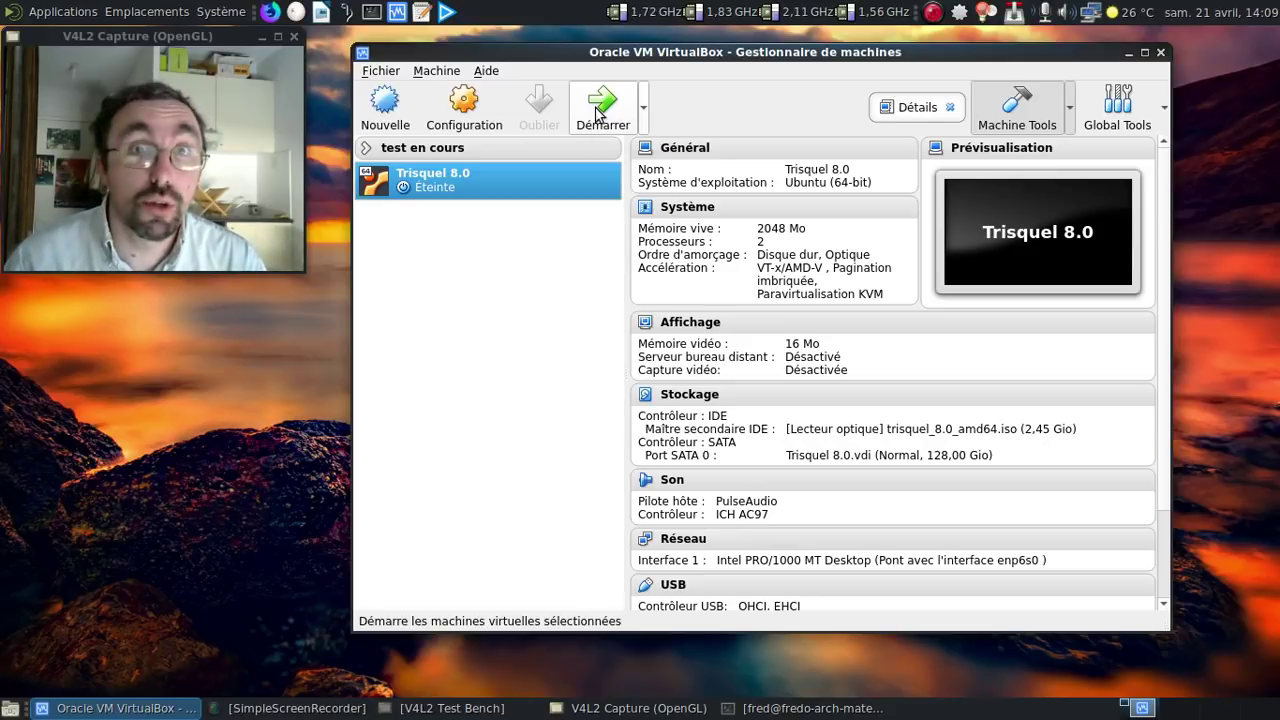
Step: Start the Trisquel 8.0 virtual machine, minimise the machine manager and set the boot menu language to Français
{"action": "left_click", "coordinate": [600, 110]}
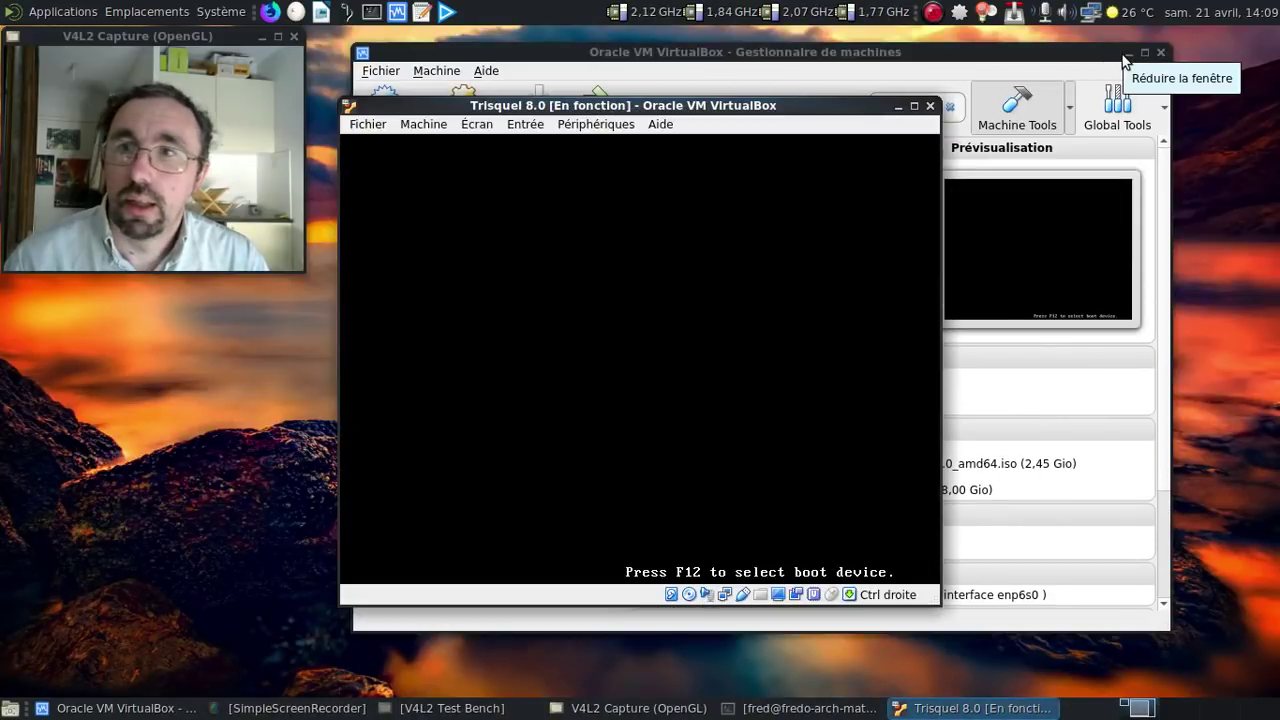
{"action": "left_click", "coordinate": [1126, 54]}
{"action": "key", "text": "Down"}
{"action": "key", "text": "Down"}
{"action": "key", "text": "Down"}
{"action": "key", "text": "Down"}
{"action": "key", "text": "Down"}
{"action": "key", "text": "Down"}
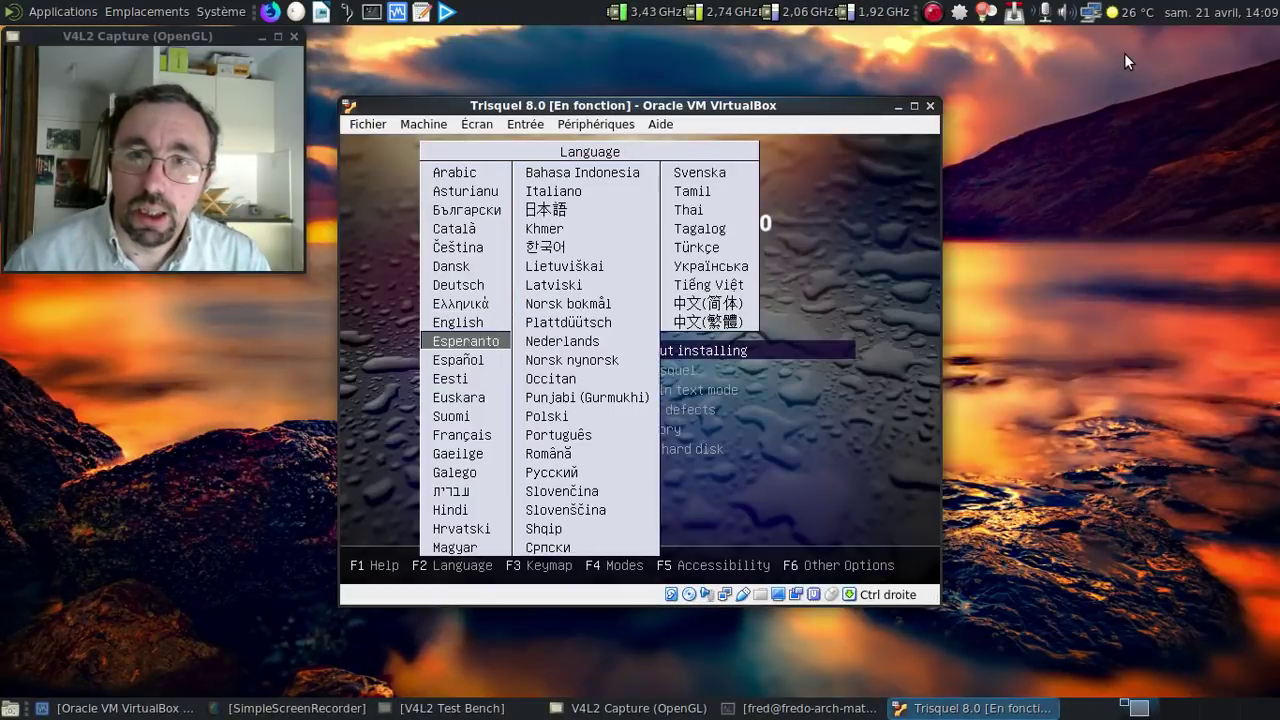
{"action": "key", "text": "Return"}
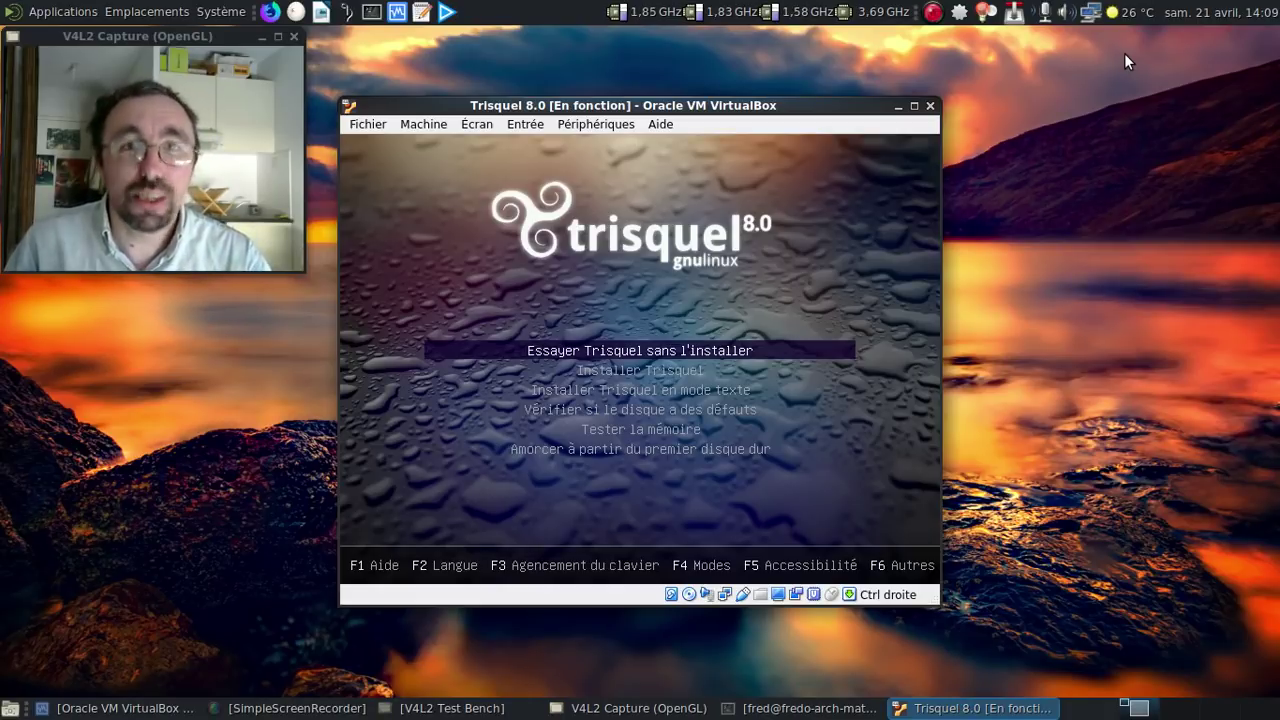
Step: Launch the "Installer Trisquel" entry from the boot menu
{"action": "key", "text": "Down"}
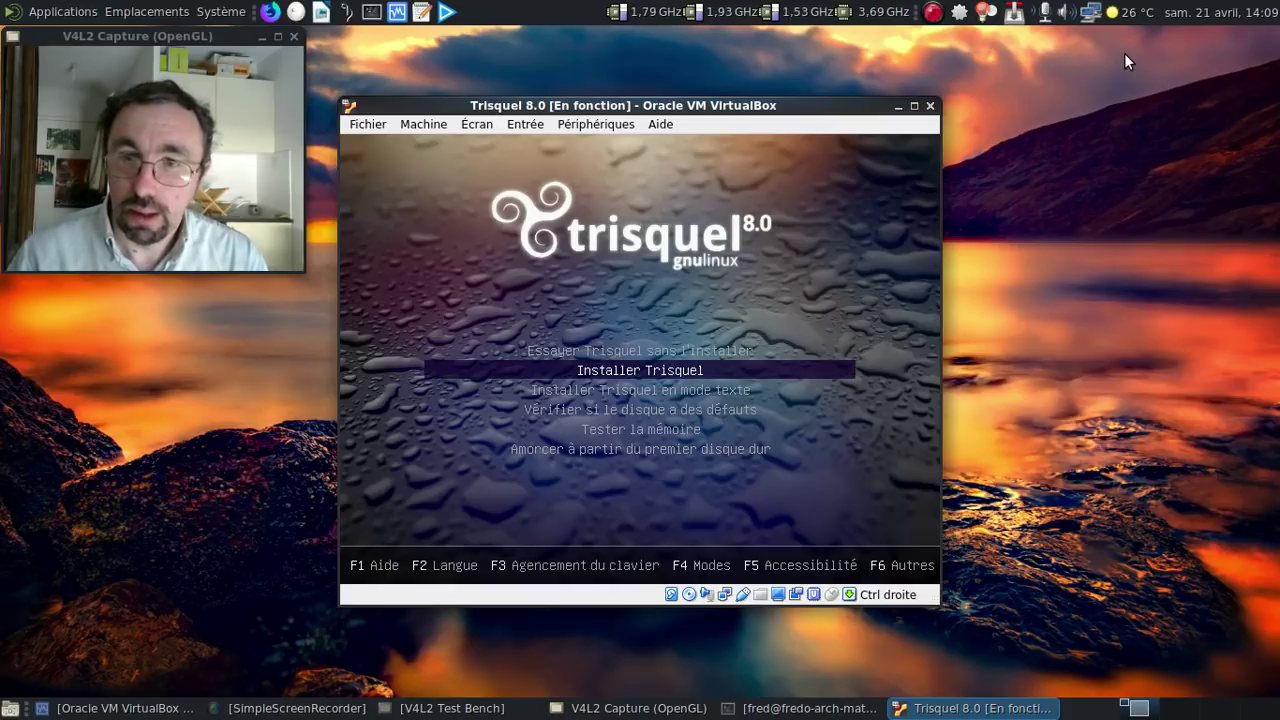
{"action": "key", "text": "F2"}
{"action": "key", "text": "Return"}
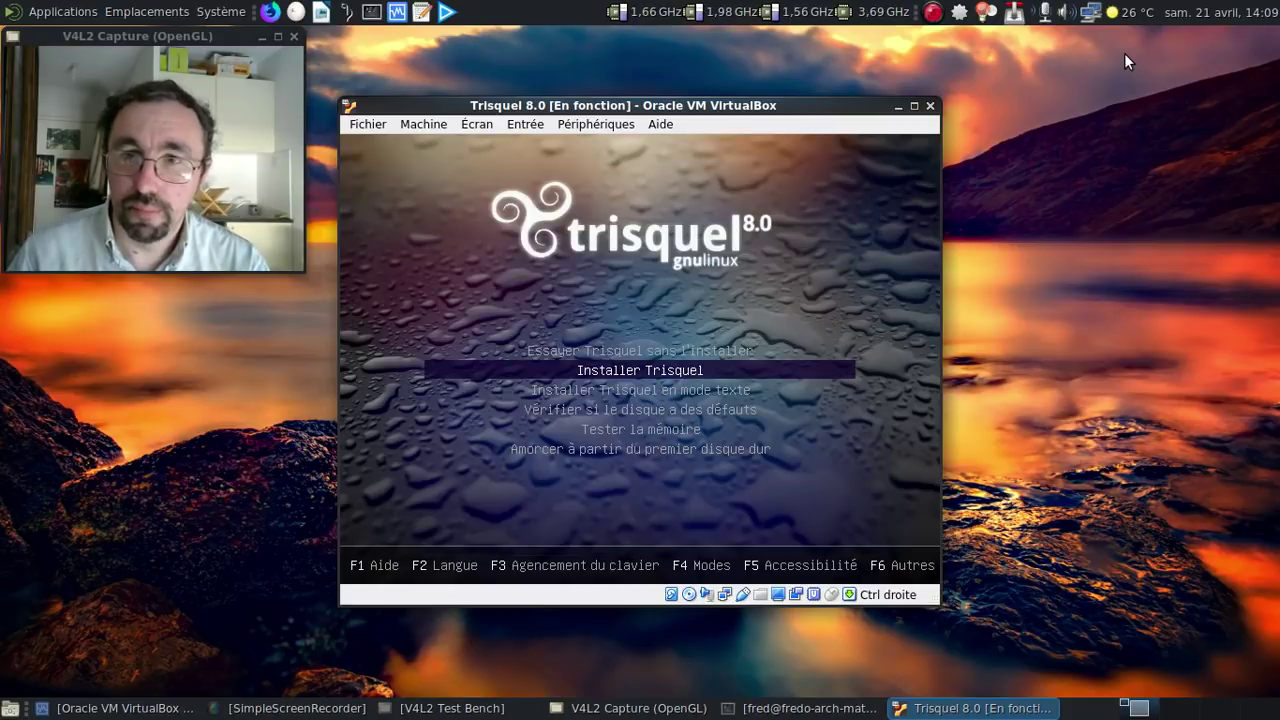
{"action": "key", "text": "Return"}
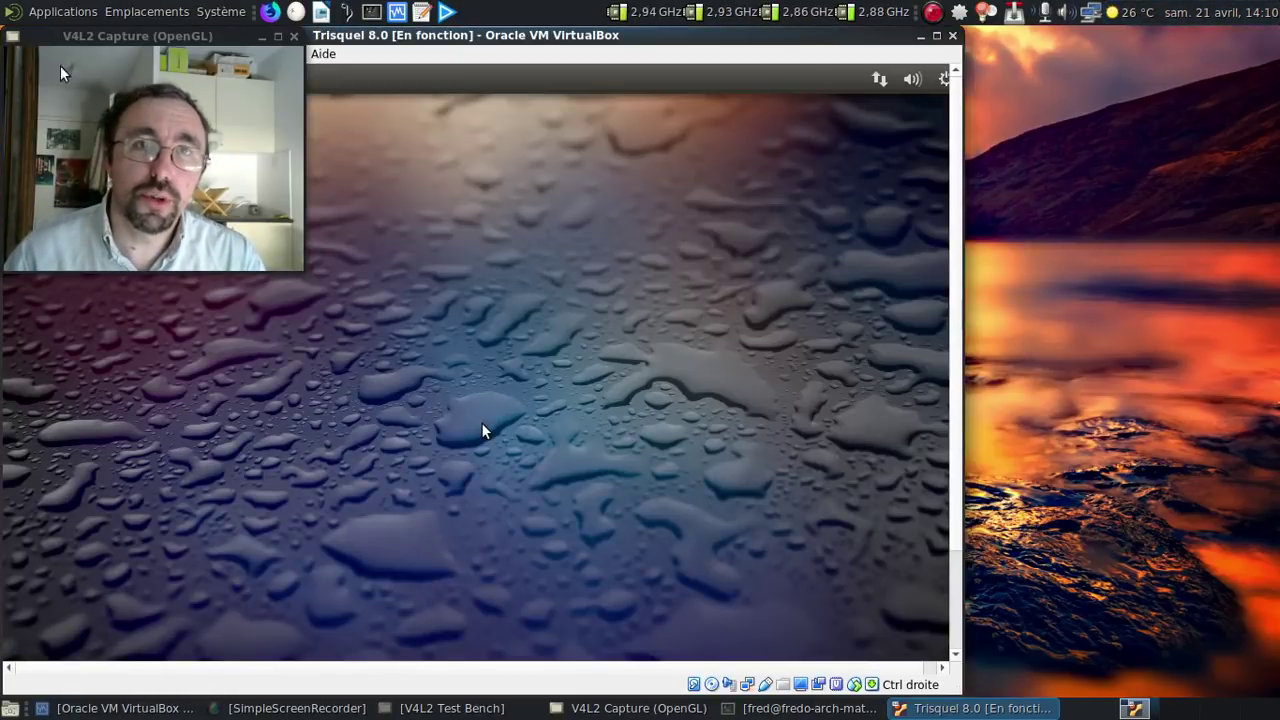
Step: Stop the webcam window from staying on top and shift the virtual machine window slightly to the right
{"action": "right_click", "coordinate": [115, 37]}
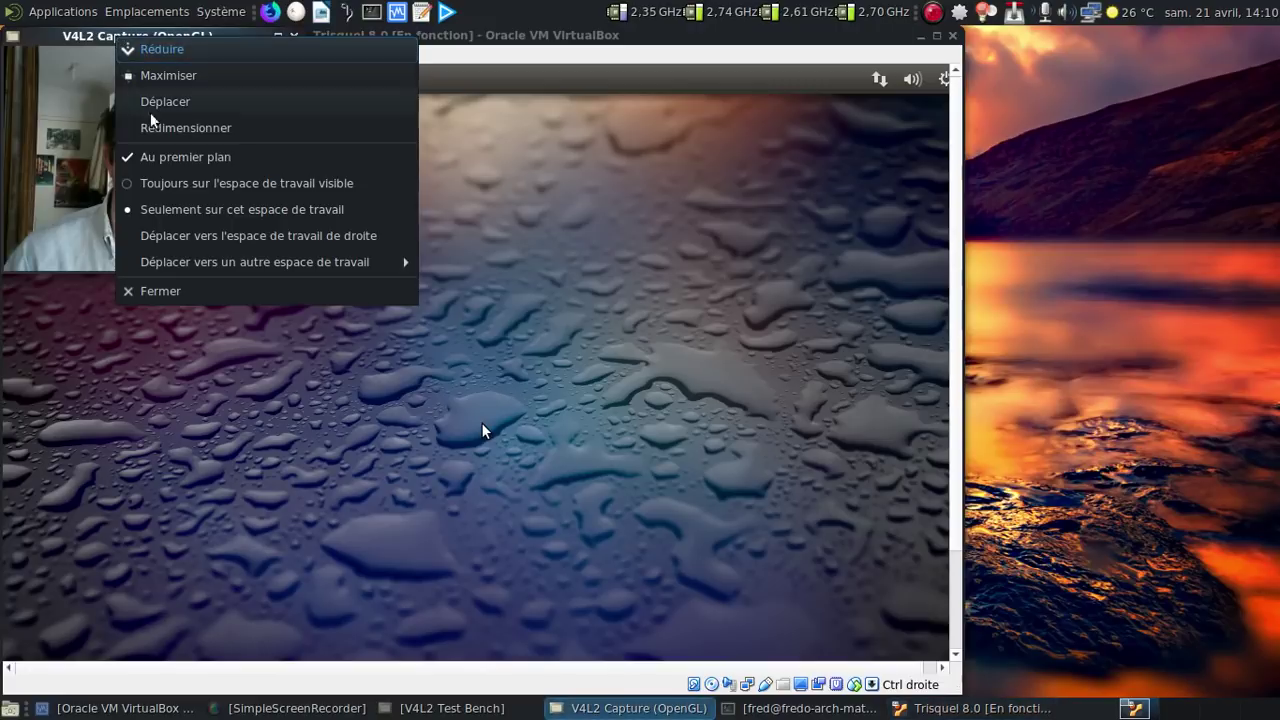
{"action": "left_click", "coordinate": [168, 160]}
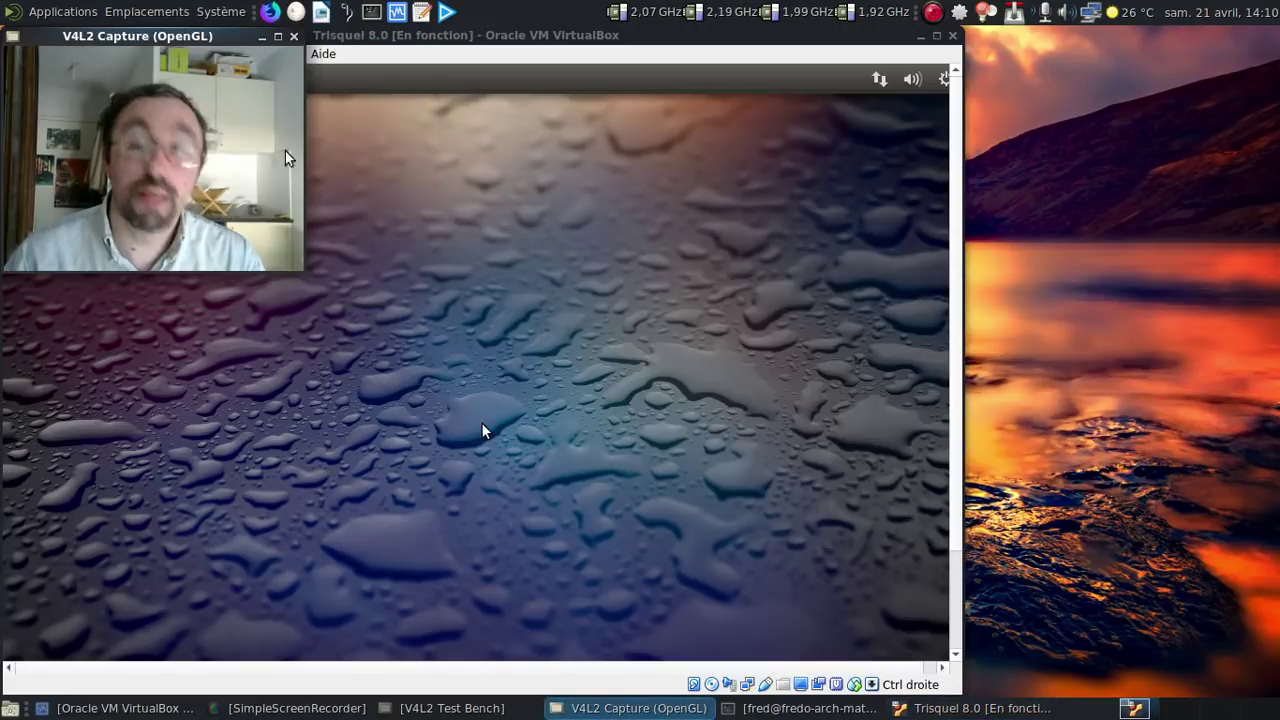
{"action": "left_click", "coordinate": [446, 66]}
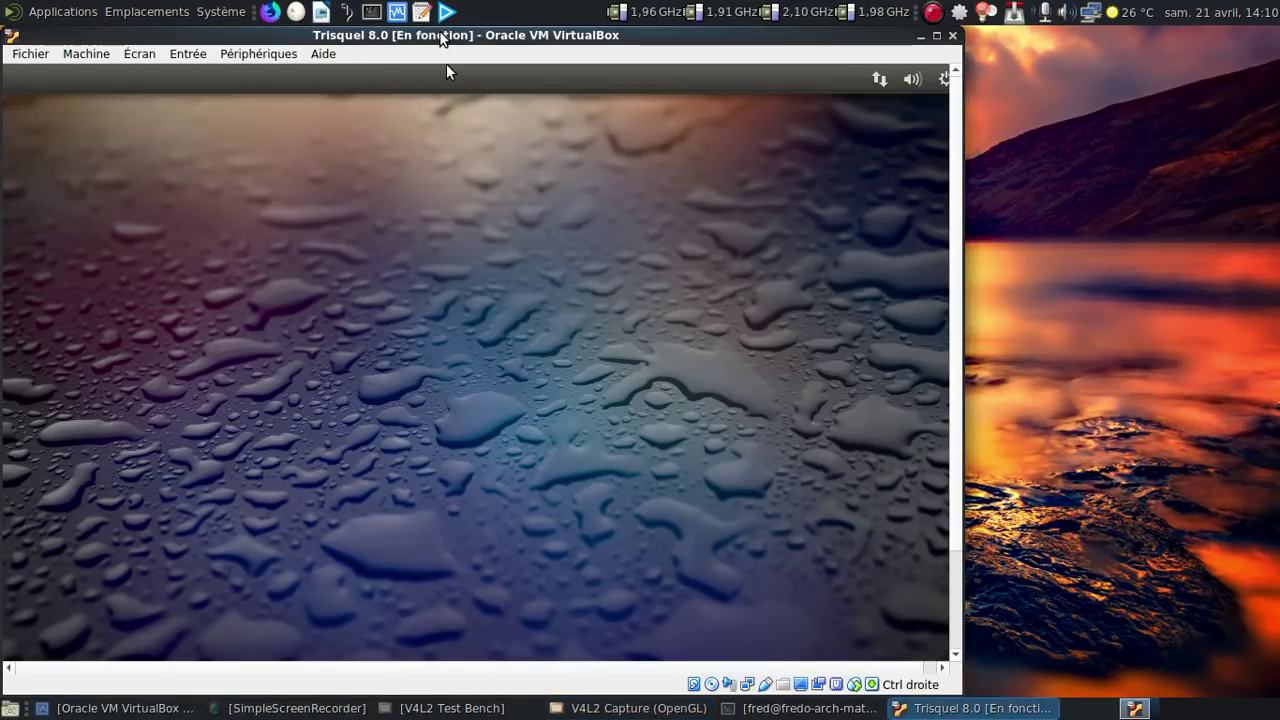
{"action": "left_click_drag", "start_coordinate": [440, 37], "coordinate": [494, 37]}
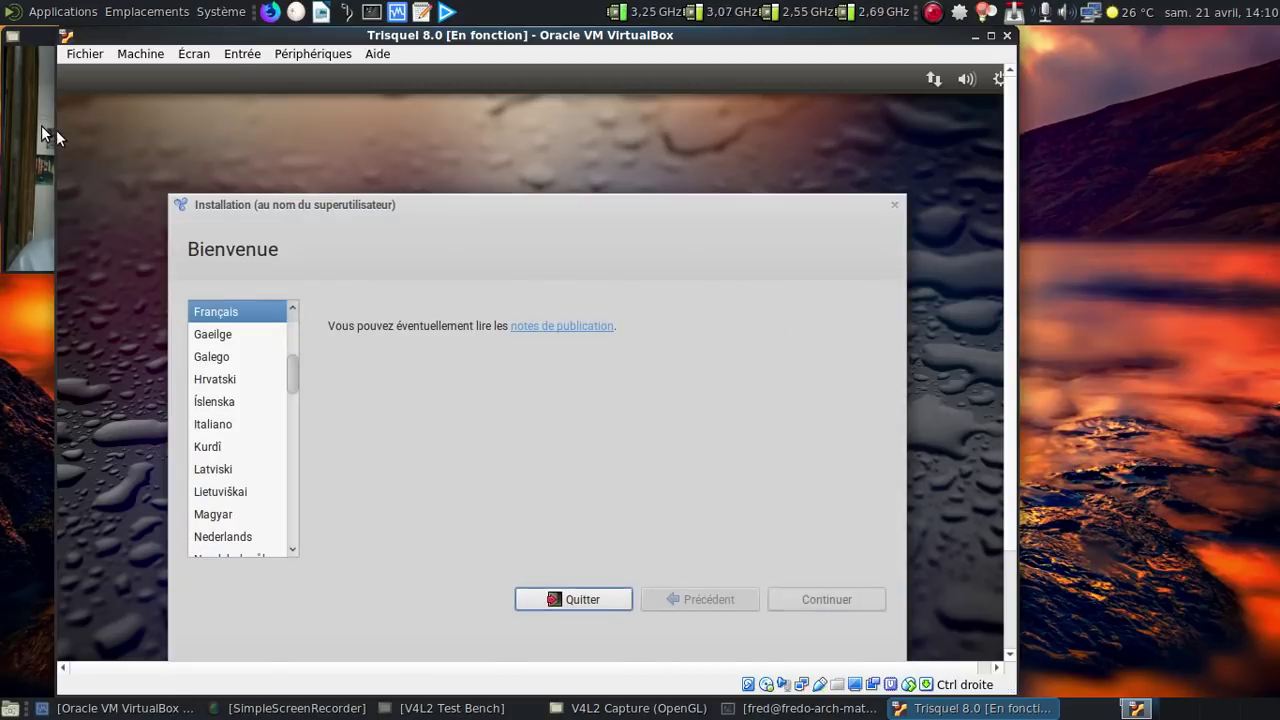
{"action": "left_click", "coordinate": [41, 125]}
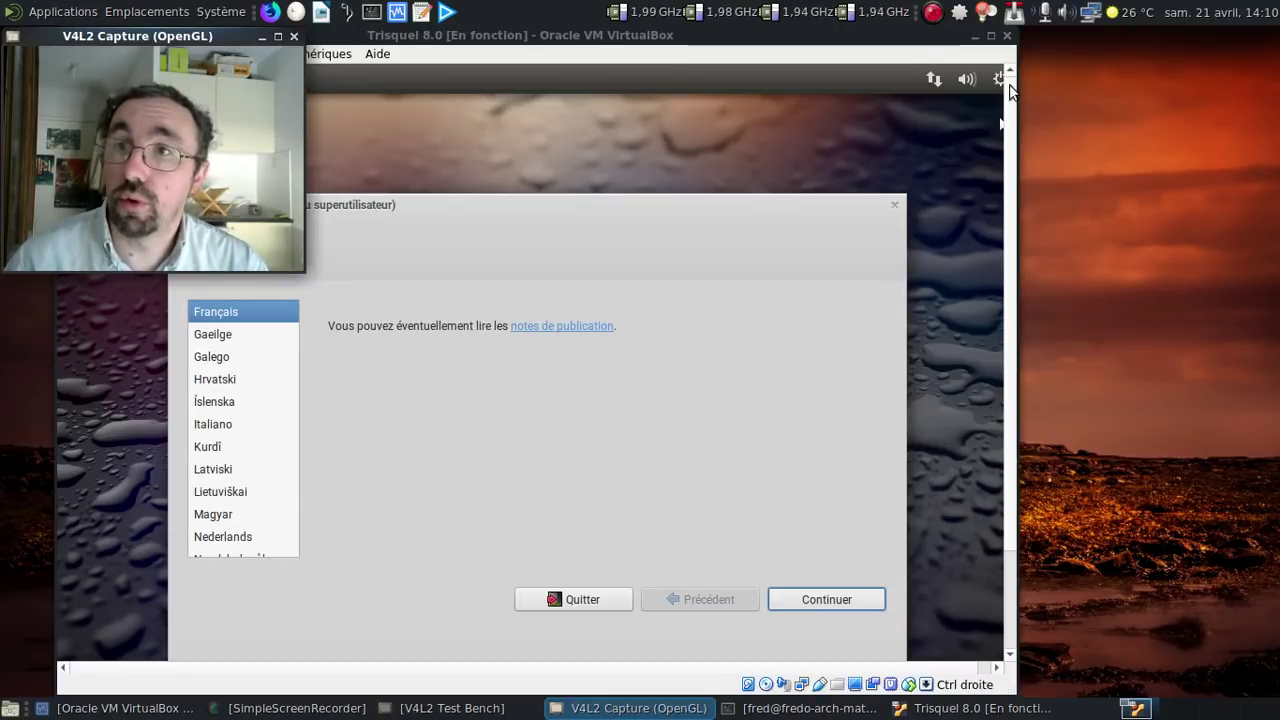
Step: Look over the live session's network options and mute its sound
{"action": "left_click", "coordinate": [974, 78]}
{"action": "left_click", "coordinate": [933, 78]}
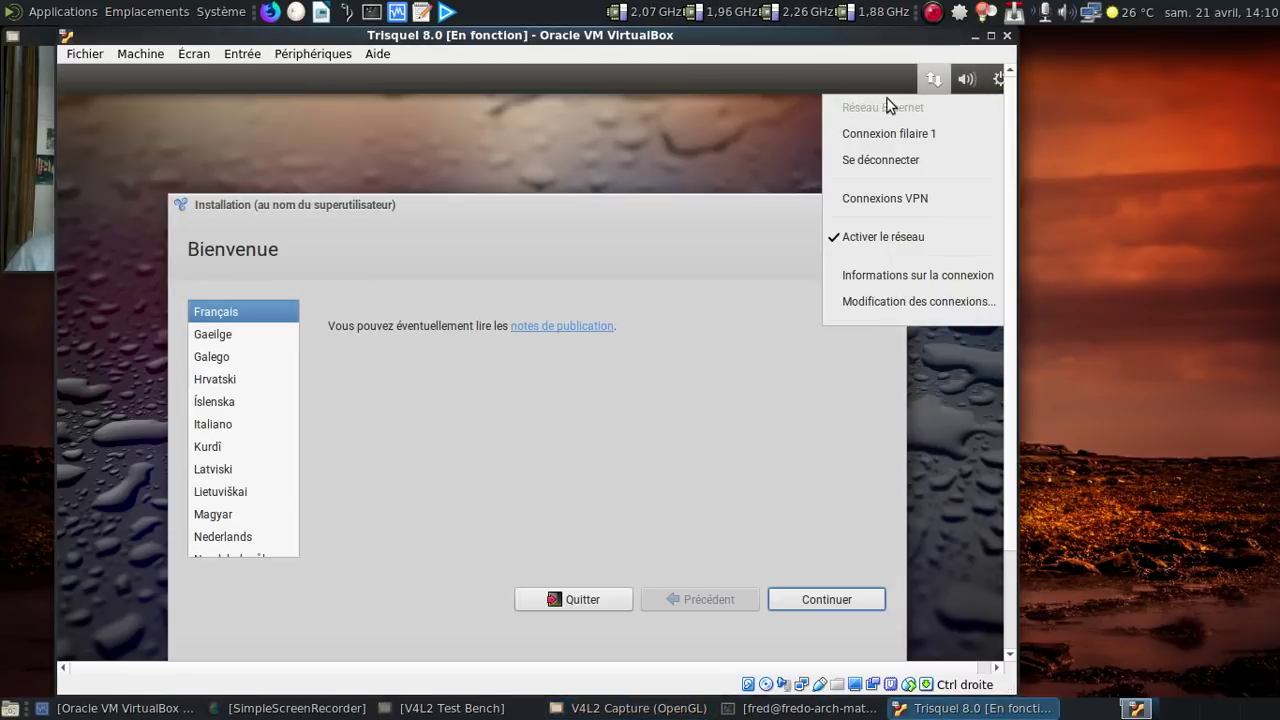
{"action": "mouse_move", "coordinate": [970, 84]}
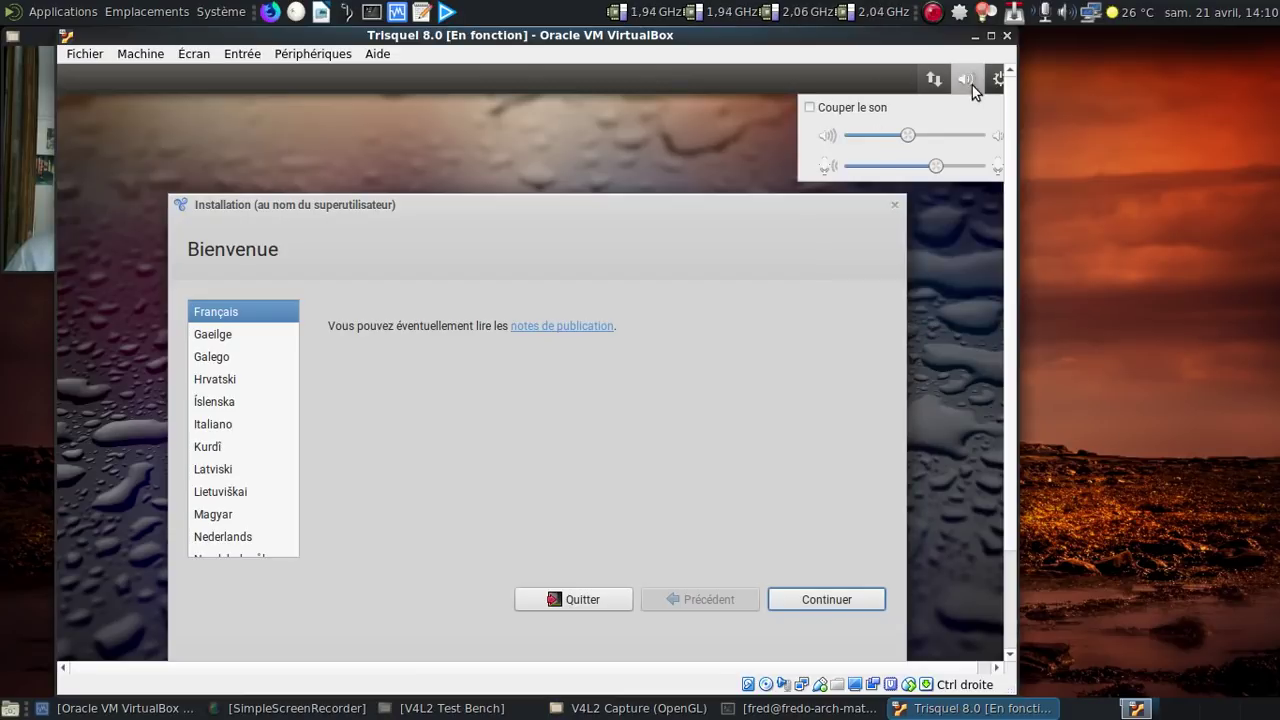
{"action": "left_click", "coordinate": [924, 110]}
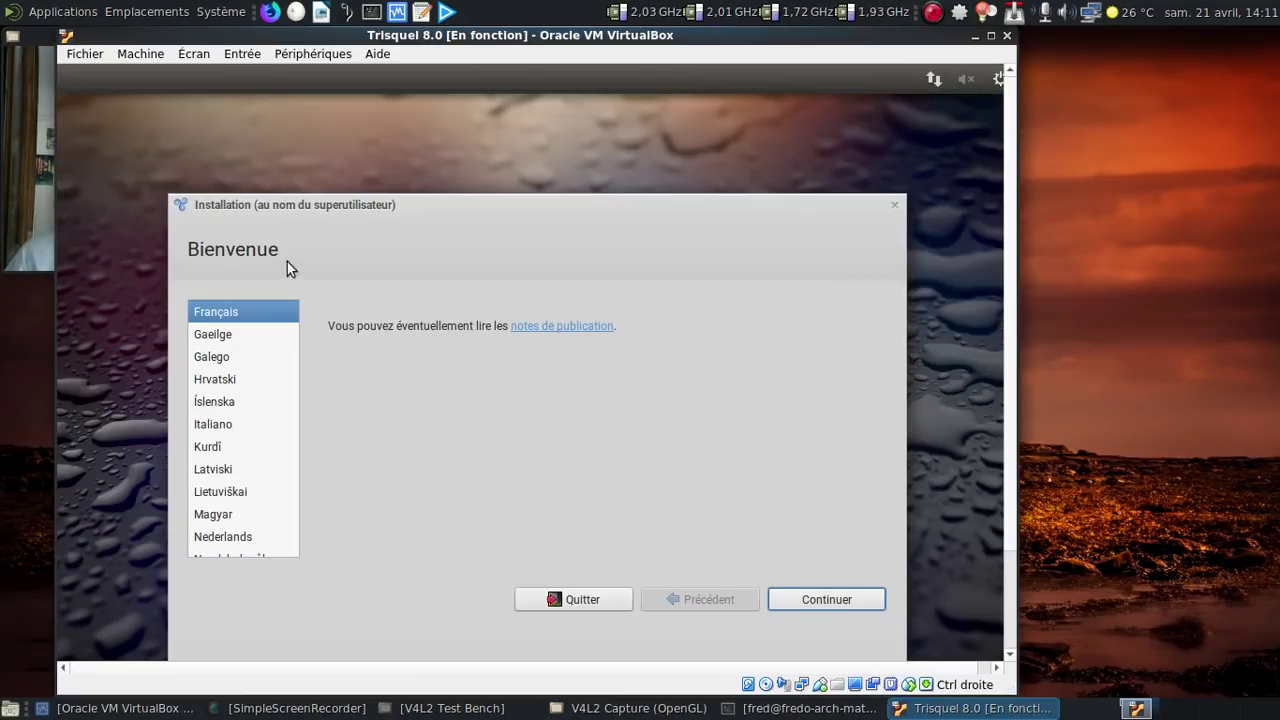
Step: Keep Français as the installer language and continue without downloading updates during installation
{"action": "left_click", "coordinate": [834, 604]}
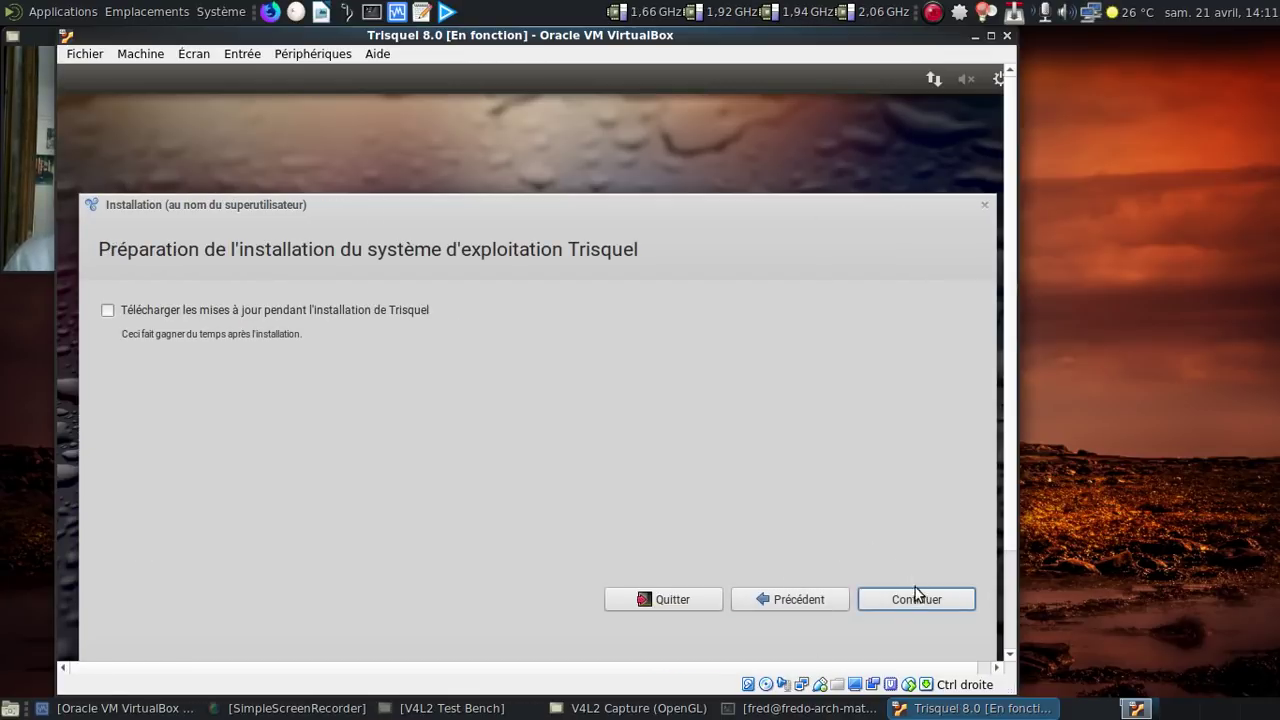
{"action": "left_click", "coordinate": [921, 604]}
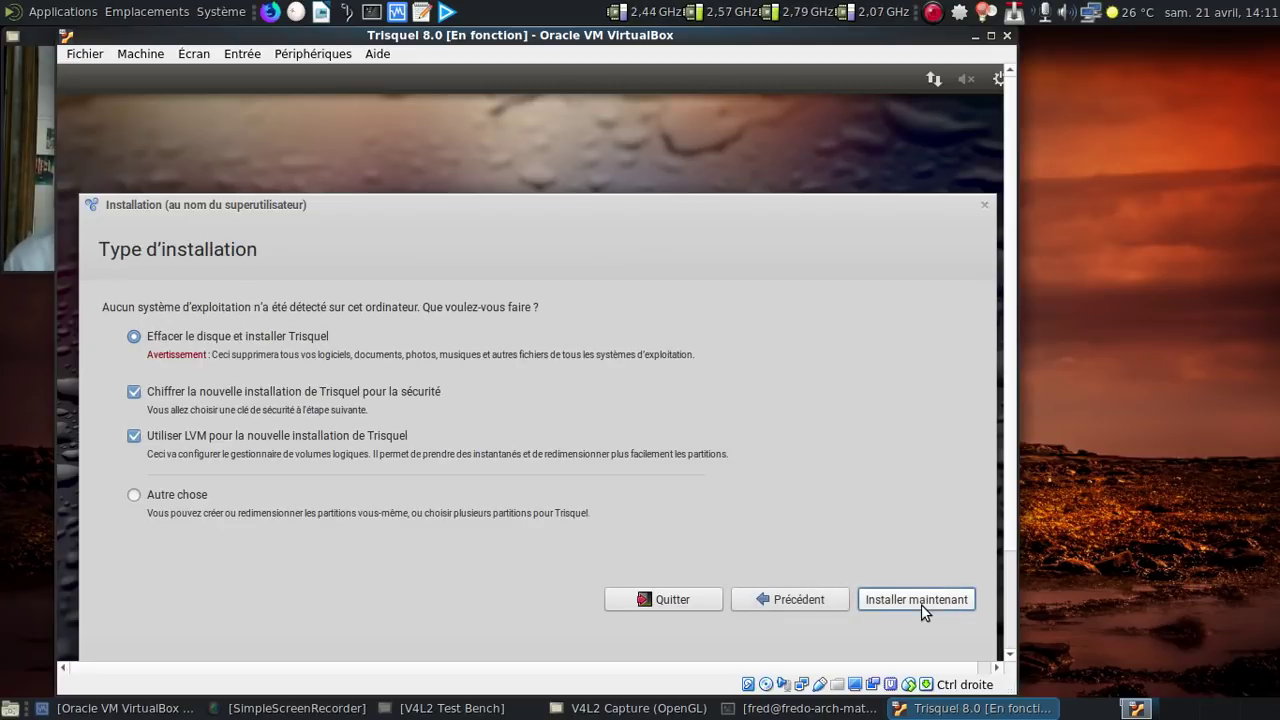
Step: Install with the whole disk erased, leaving encryption and LVM disabled, and confirm the disk changes
{"action": "left_click", "coordinate": [40, 225]}
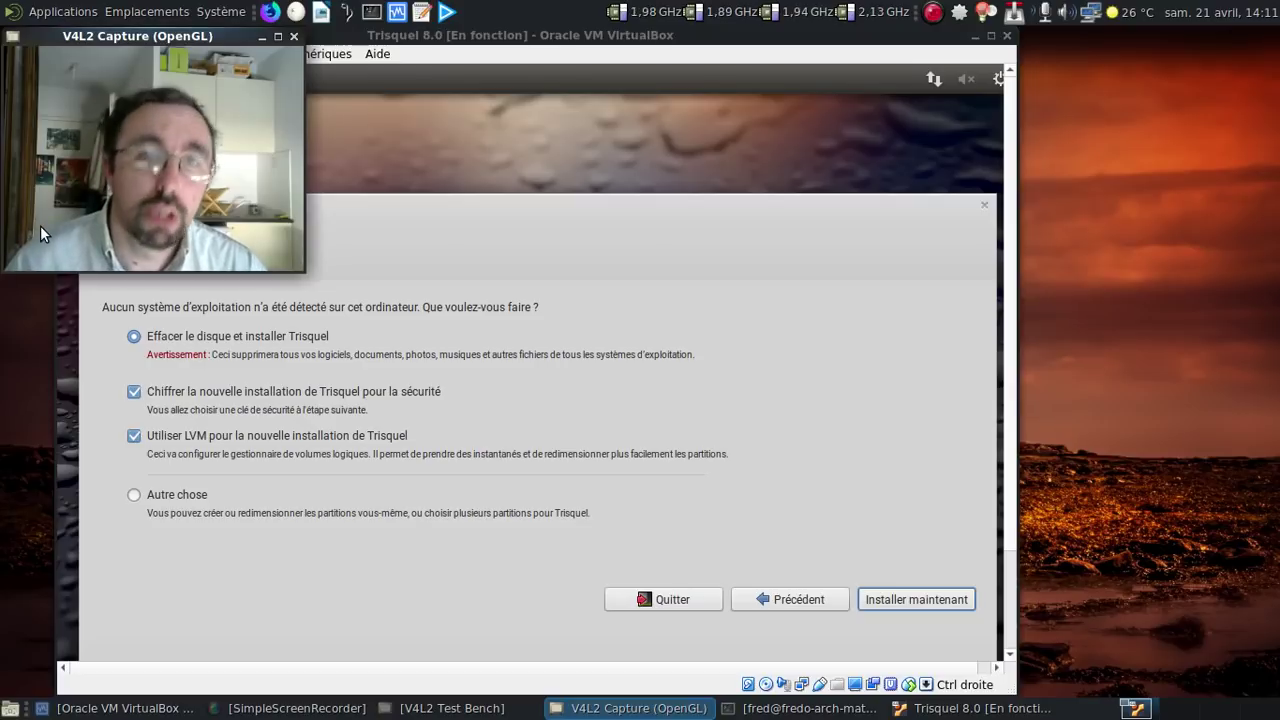
{"action": "left_click", "coordinate": [134, 393]}
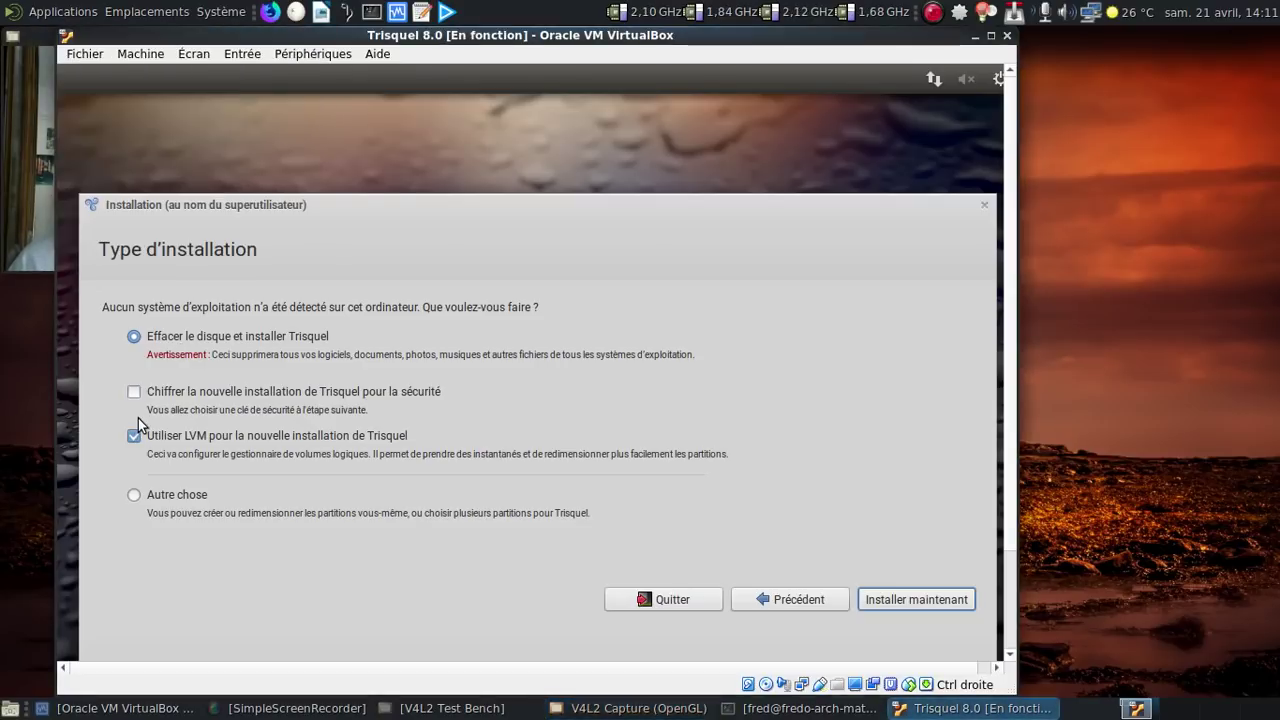
{"action": "left_click", "coordinate": [893, 597]}
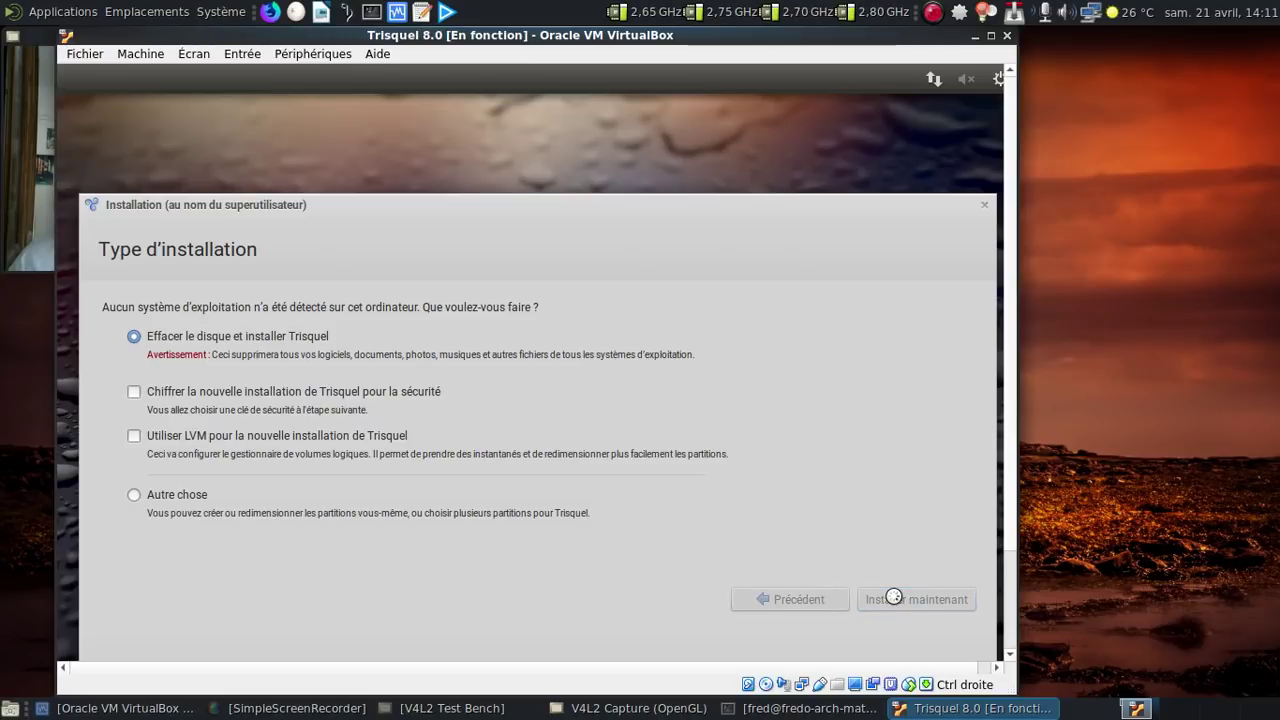
{"action": "left_click", "coordinate": [846, 554]}
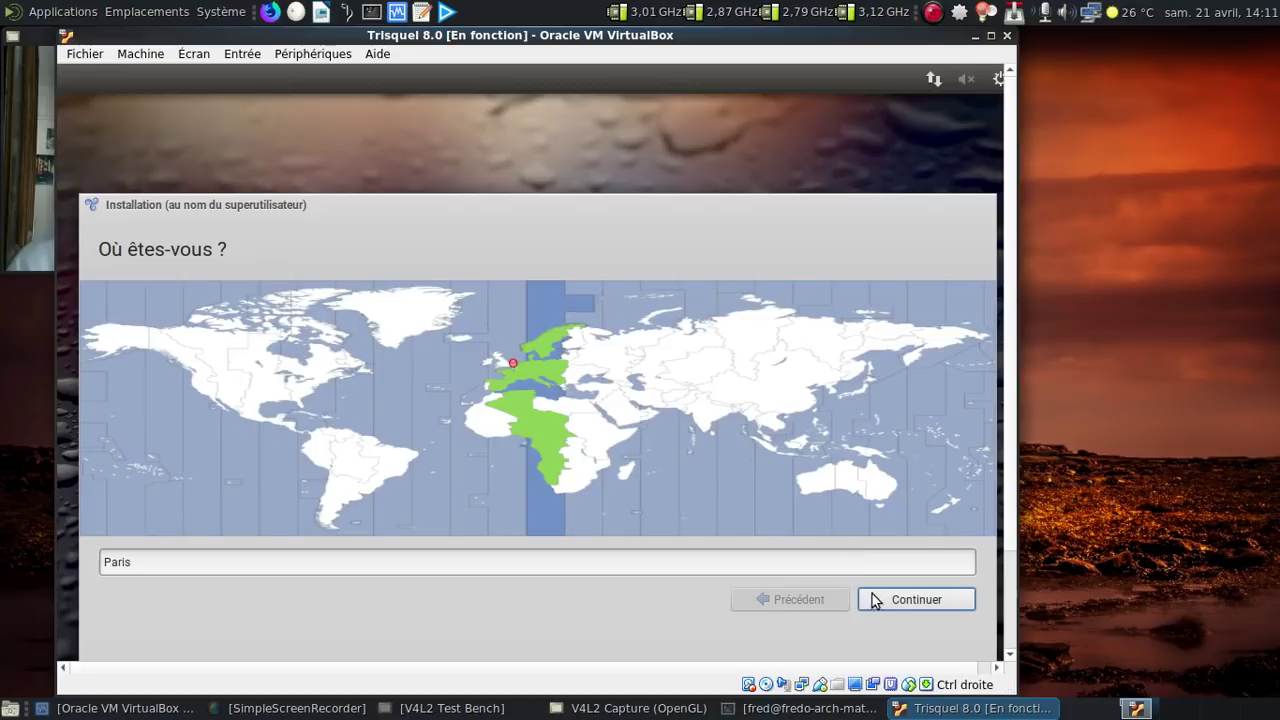
Step: Accept Paris as the location and Français (variante) as the keyboard layout
{"action": "left_click", "coordinate": [884, 600]}
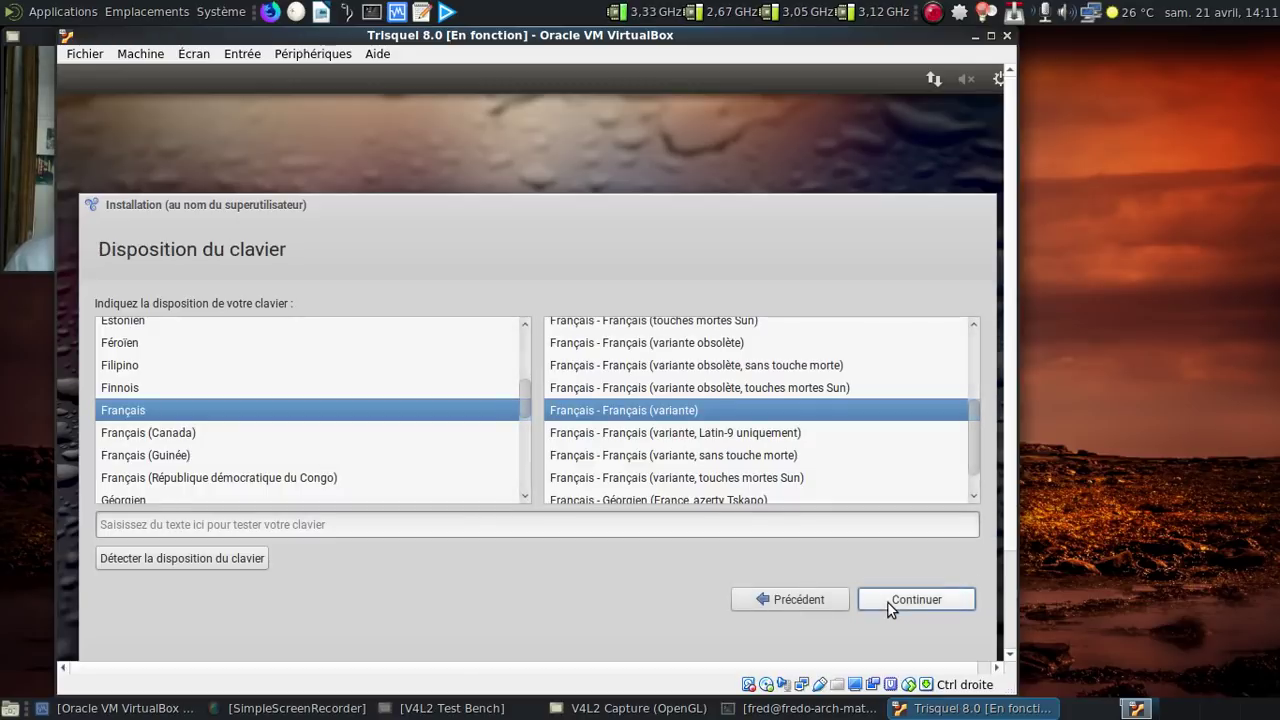
{"action": "left_click", "coordinate": [888, 601]}
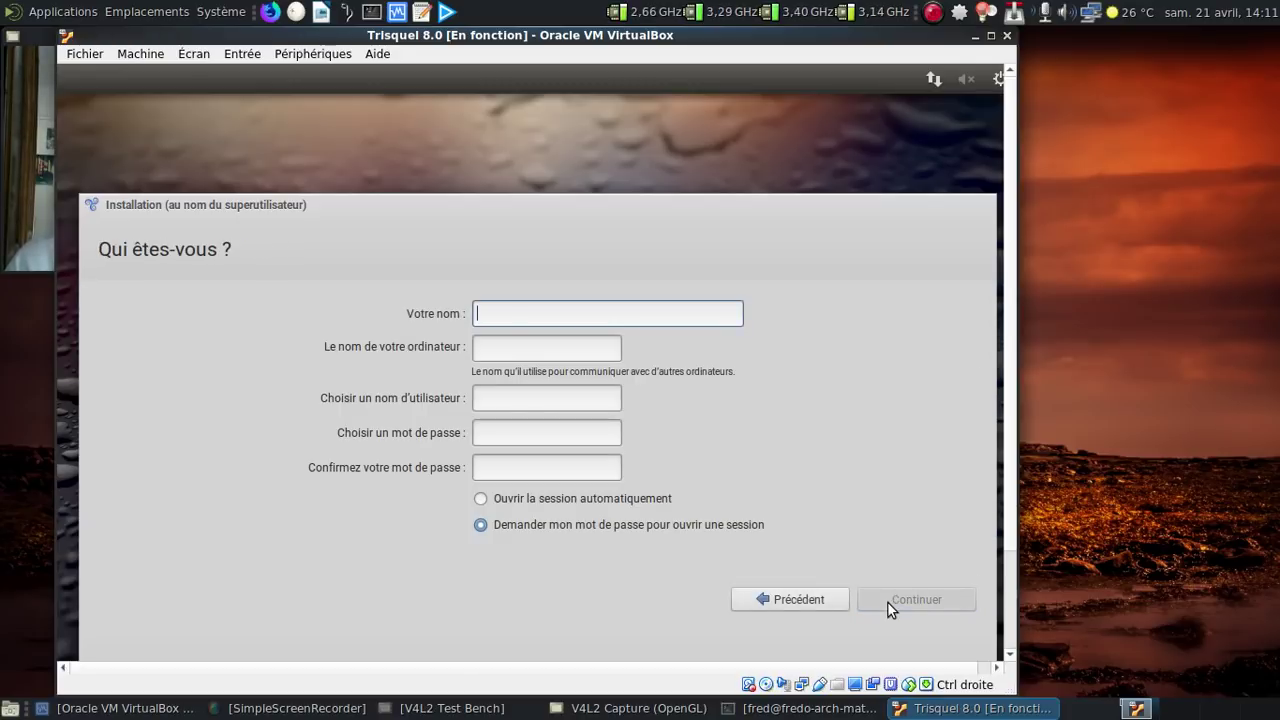
Step: Enter the user's full name and name the computer fredo-t8
{"action": "type", "text": "Freder"}
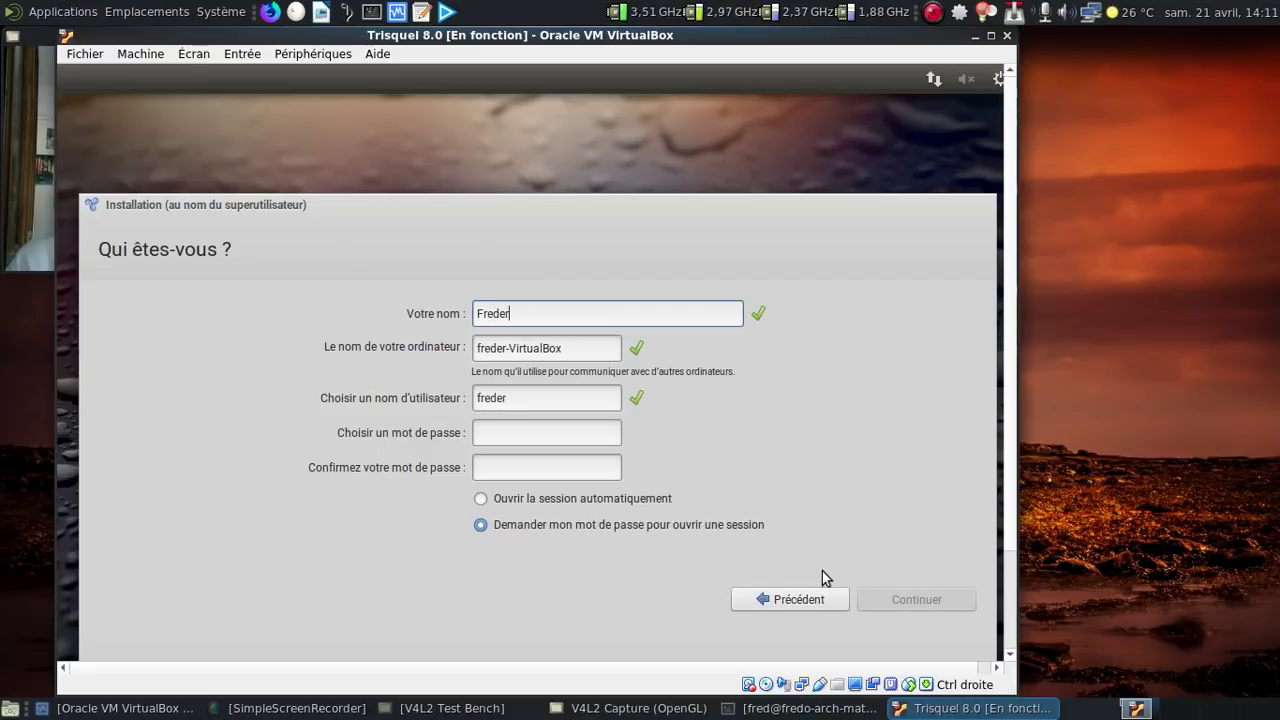
{"action": "type", "text": "ic Bezies"}
{"action": "key", "text": "Tab"}
{"action": "type", "text": "fredo-t8"}
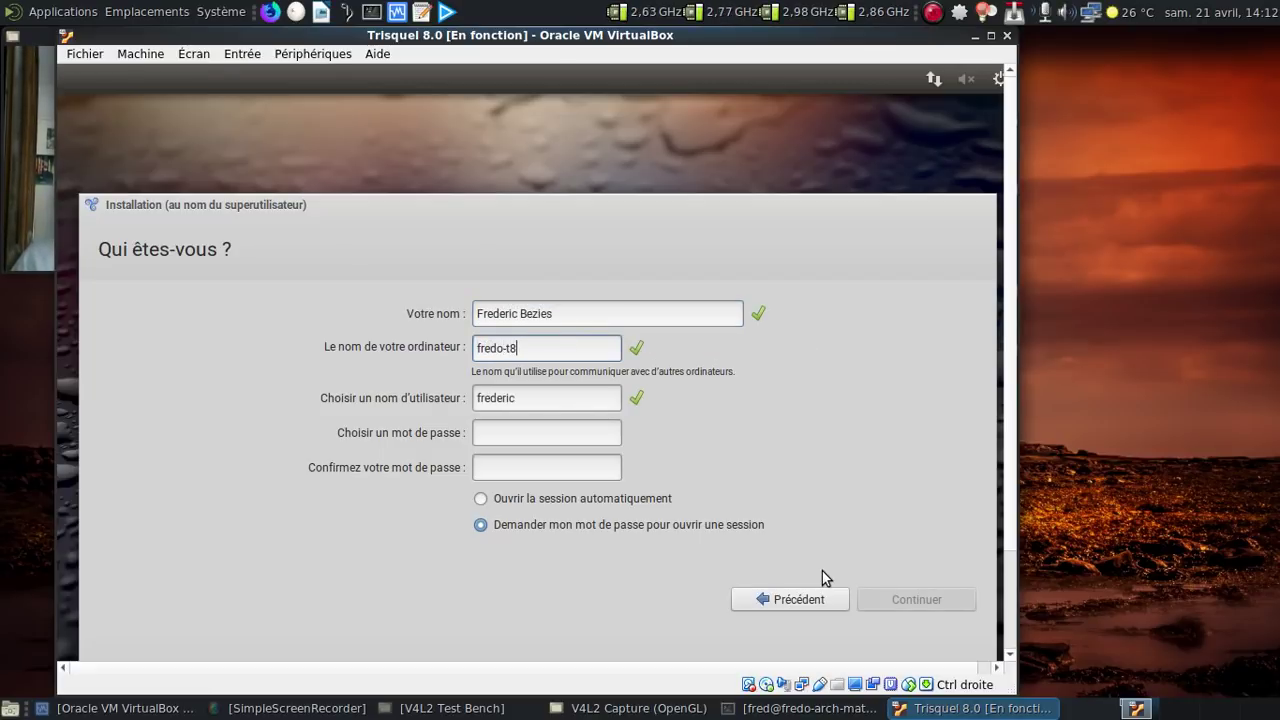
{"action": "key", "text": "Tab"}
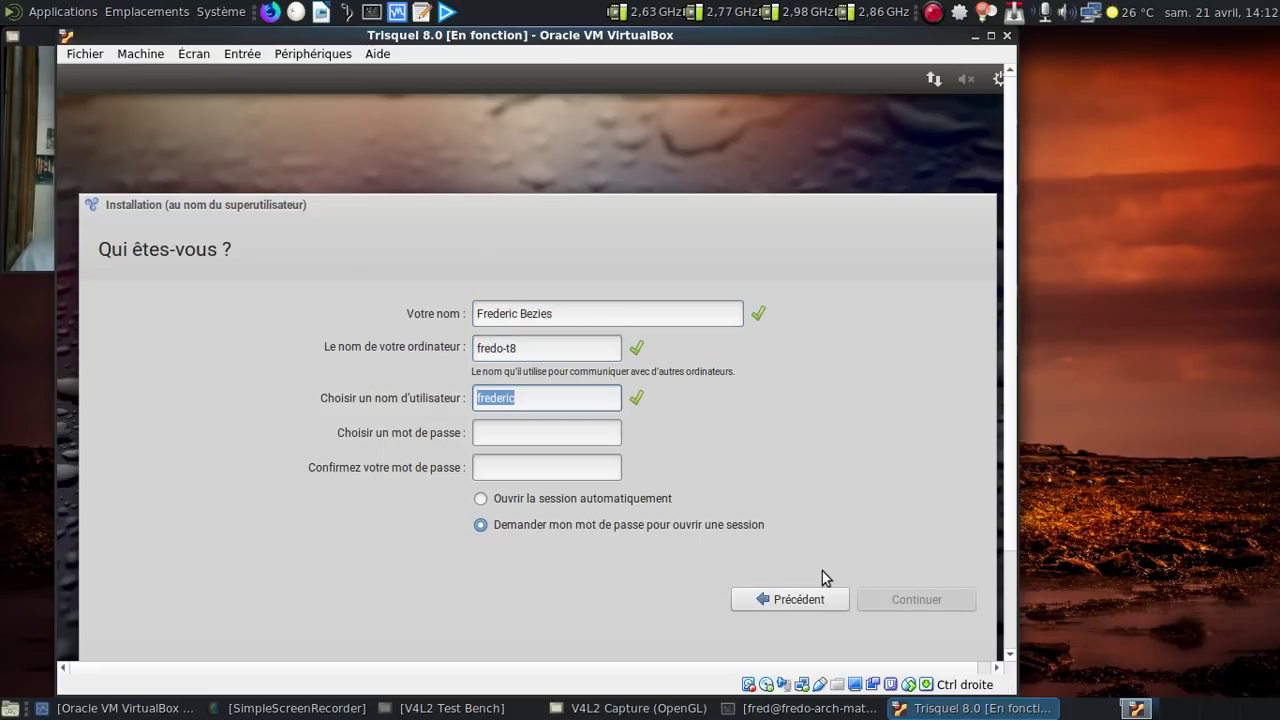
Step: Enter the username, set and confirm the account password, and continue with password login required
{"action": "type", "text": "fred"}
{"action": "key", "text": "Tab"}
{"action": "type", "text": "********"}
{"action": "key", "text": "Tab"}
{"action": "type", "text": "********"}
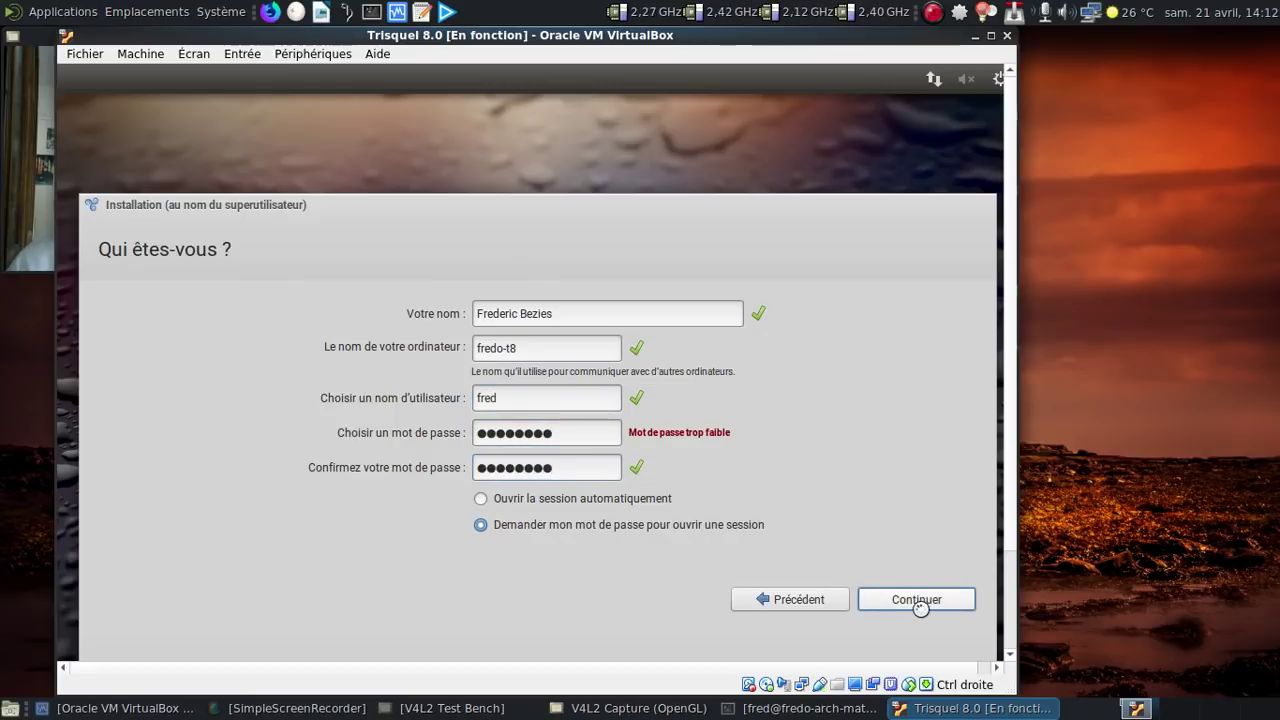
{"action": "left_click", "coordinate": [881, 600]}
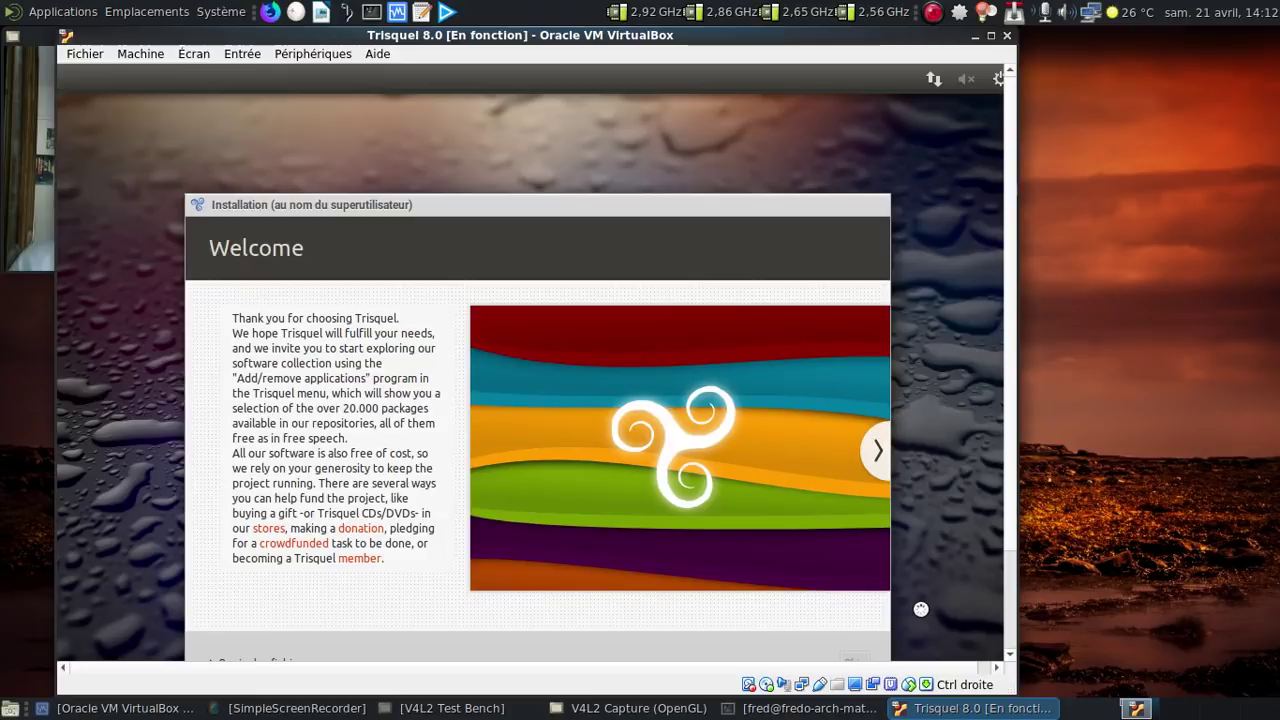
Step: Restart the machine once the installation has finished and switch the virtual machine to full screen
{"action": "left_click", "coordinate": [12, 156]}
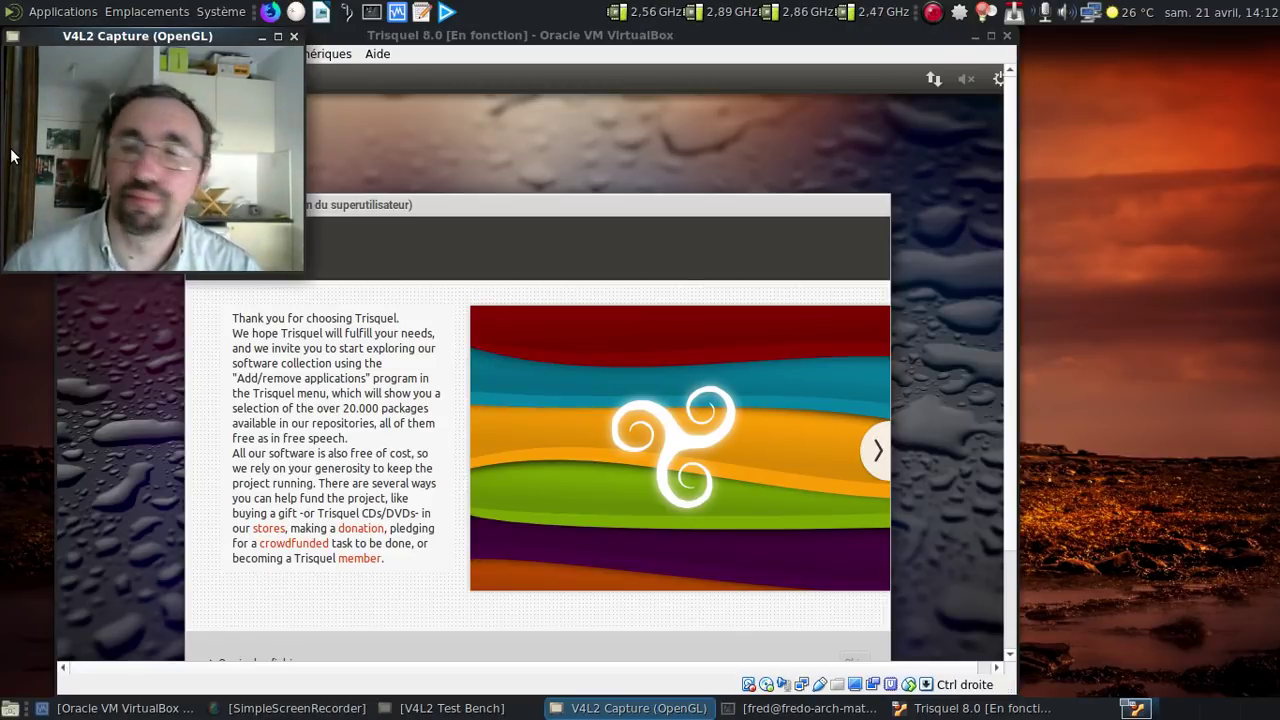
{"action": "mouse_move", "coordinate": [649, 8]}
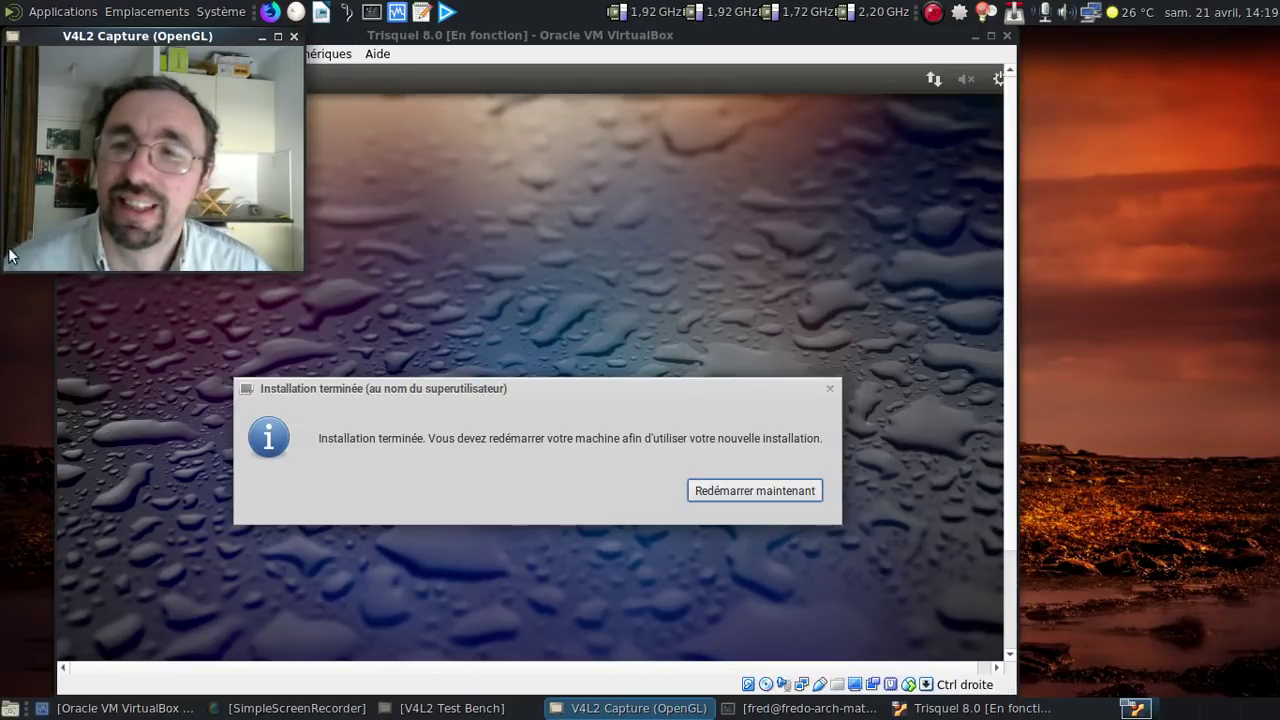
{"action": "left_click", "coordinate": [757, 488]}
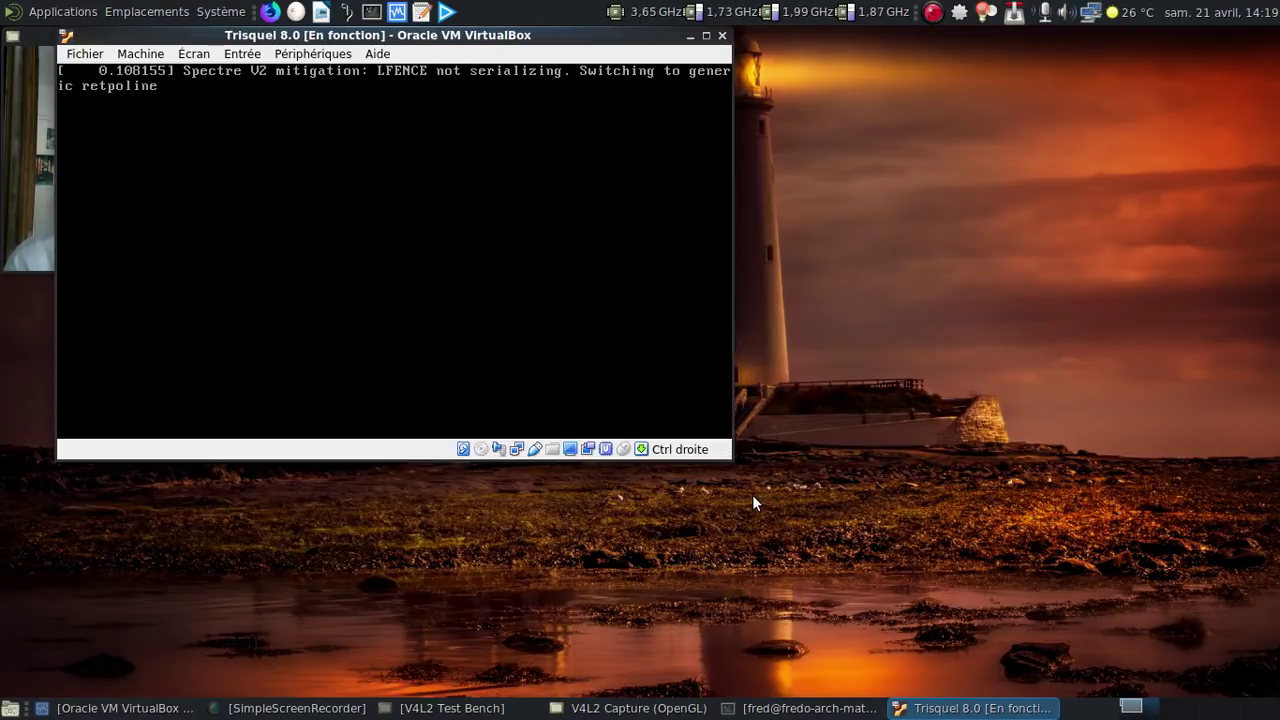
{"action": "key", "text": "ctrl+f"}
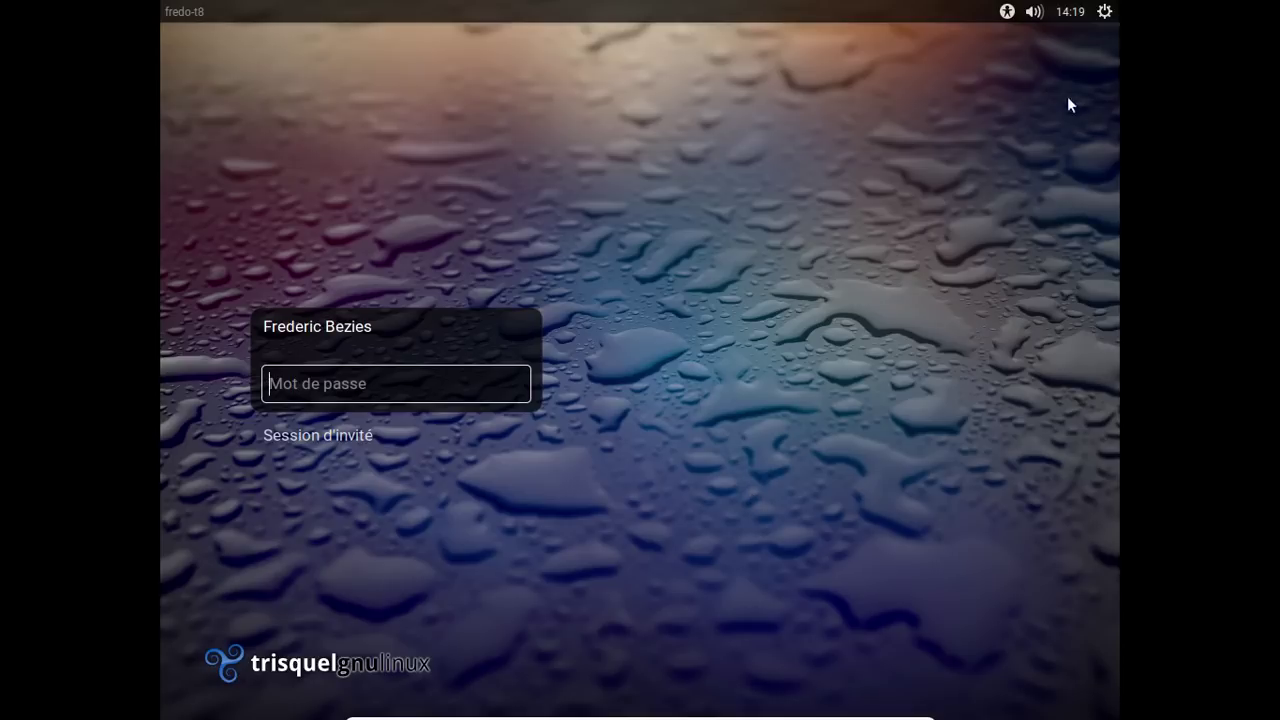
Step: View the login screen's accessibility options and log in with the account password
{"action": "left_click", "coordinate": [1007, 12]}
{"action": "left_click", "coordinate": [1004, 76]}
{"action": "type", "text": "********"}
{"action": "key", "text": "Return"}
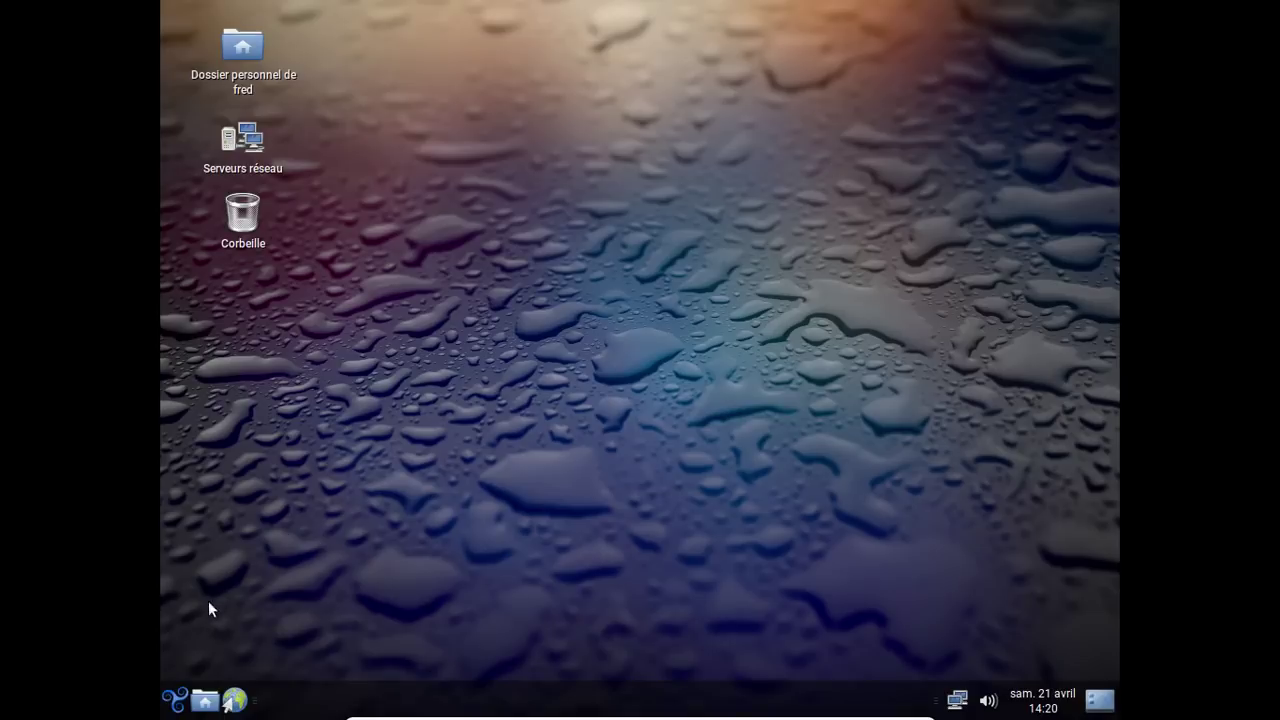
Step: Look through the system preferences and administration entries and open the Centre de contrôle
{"action": "left_click", "coordinate": [171, 698]}
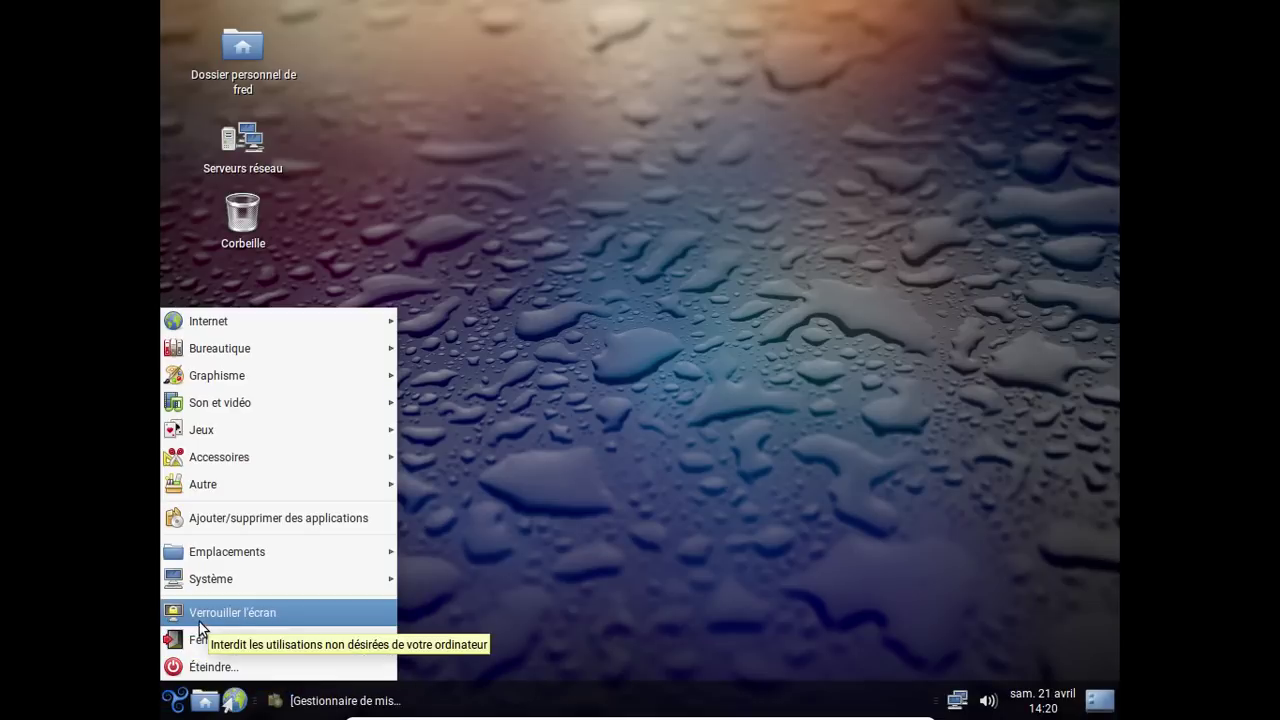
{"action": "mouse_move", "coordinate": [208, 590]}
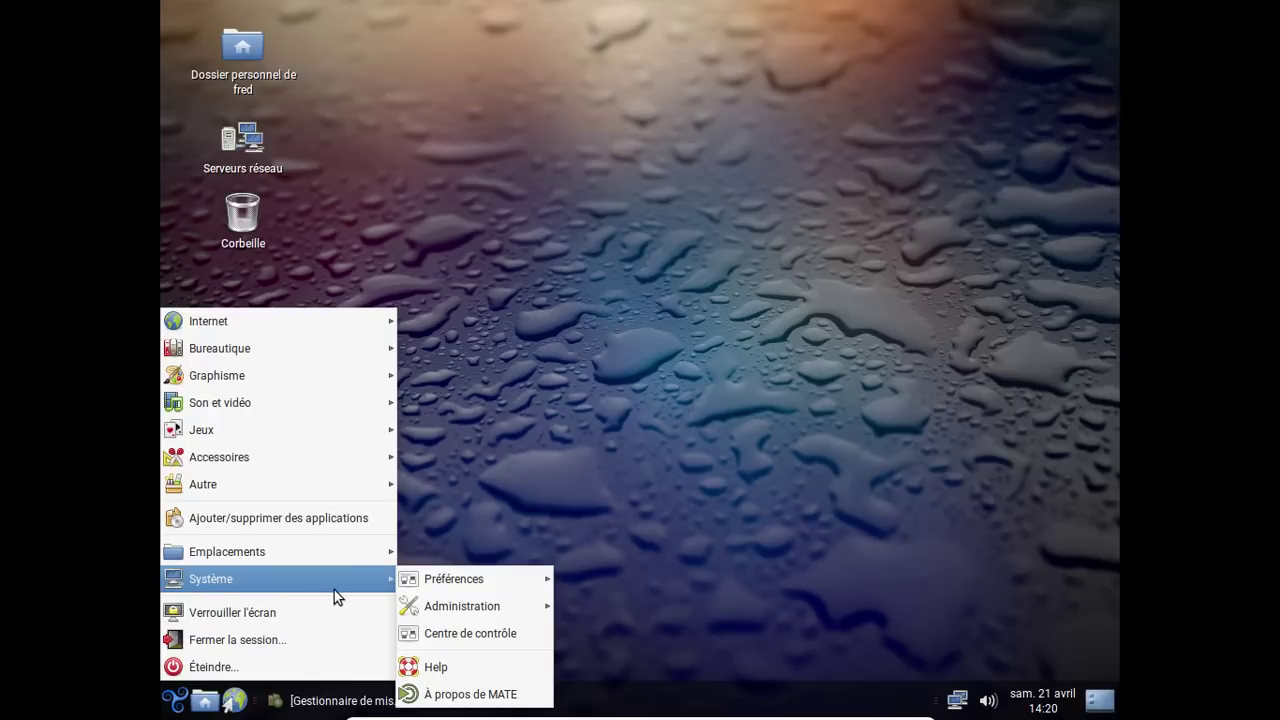
{"action": "mouse_move", "coordinate": [417, 579]}
{"action": "mouse_move", "coordinate": [627, 579]}
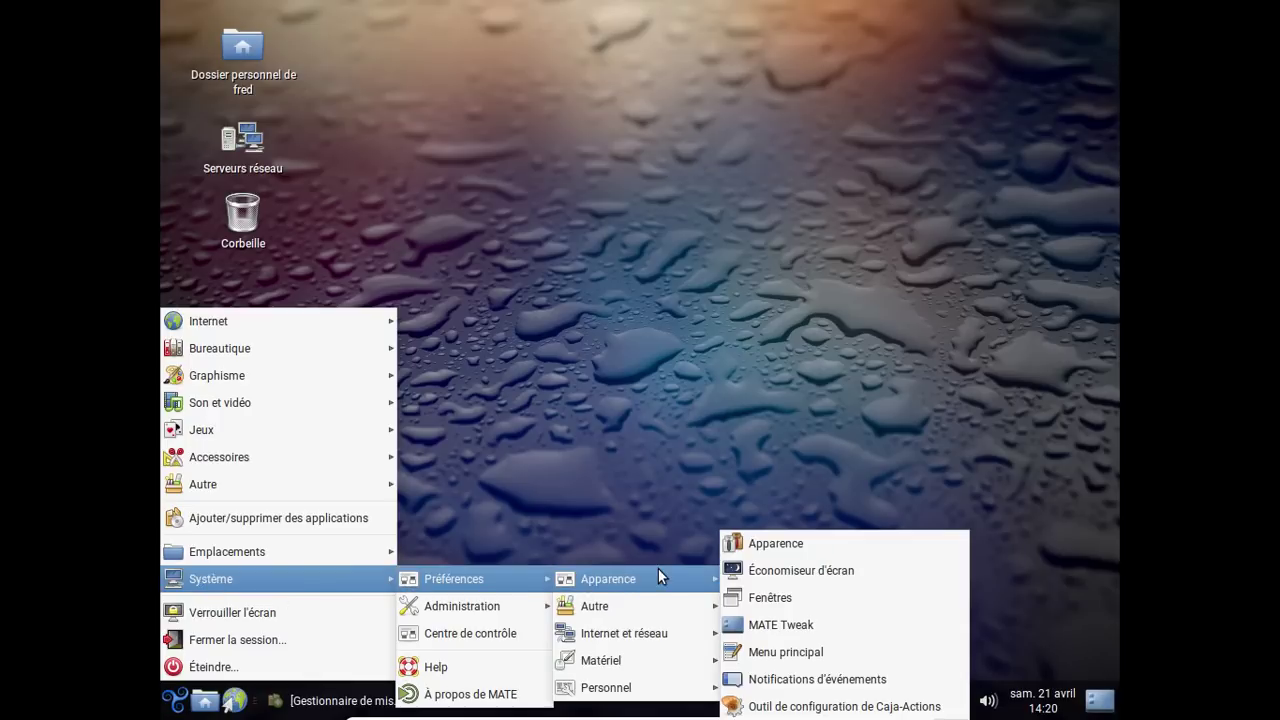
{"action": "mouse_move", "coordinate": [660, 599]}
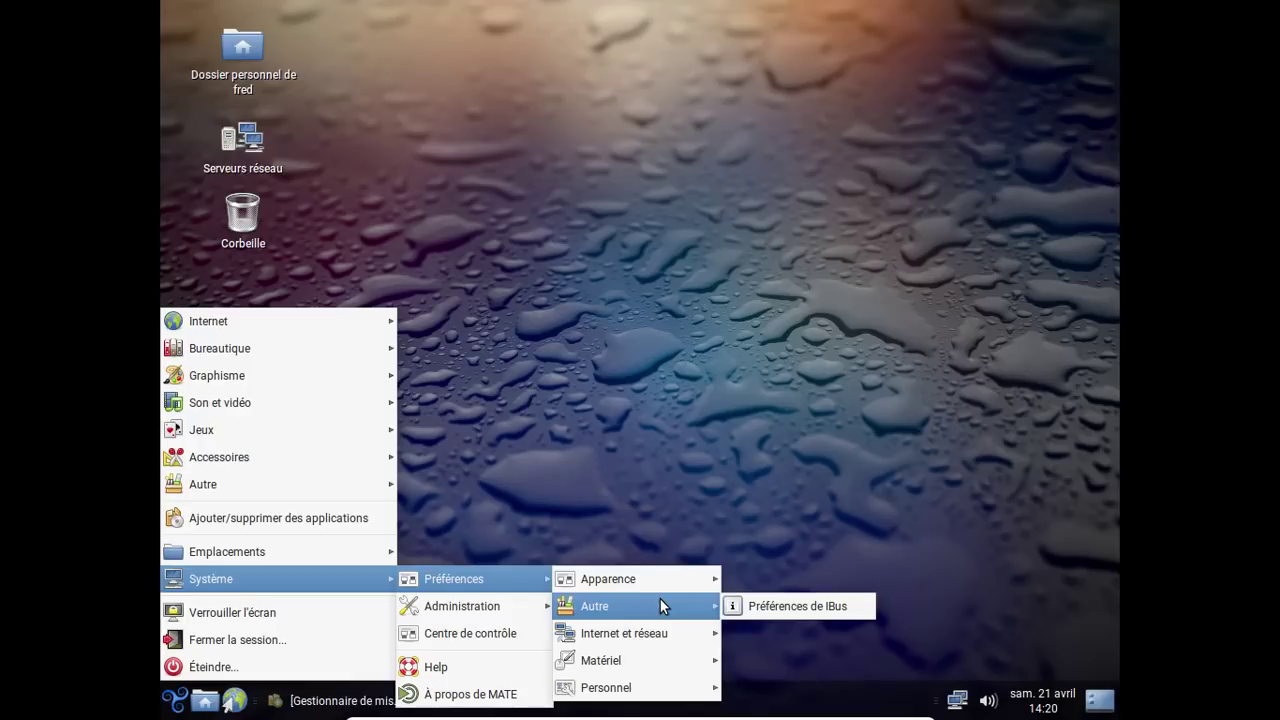
{"action": "mouse_move", "coordinate": [518, 600]}
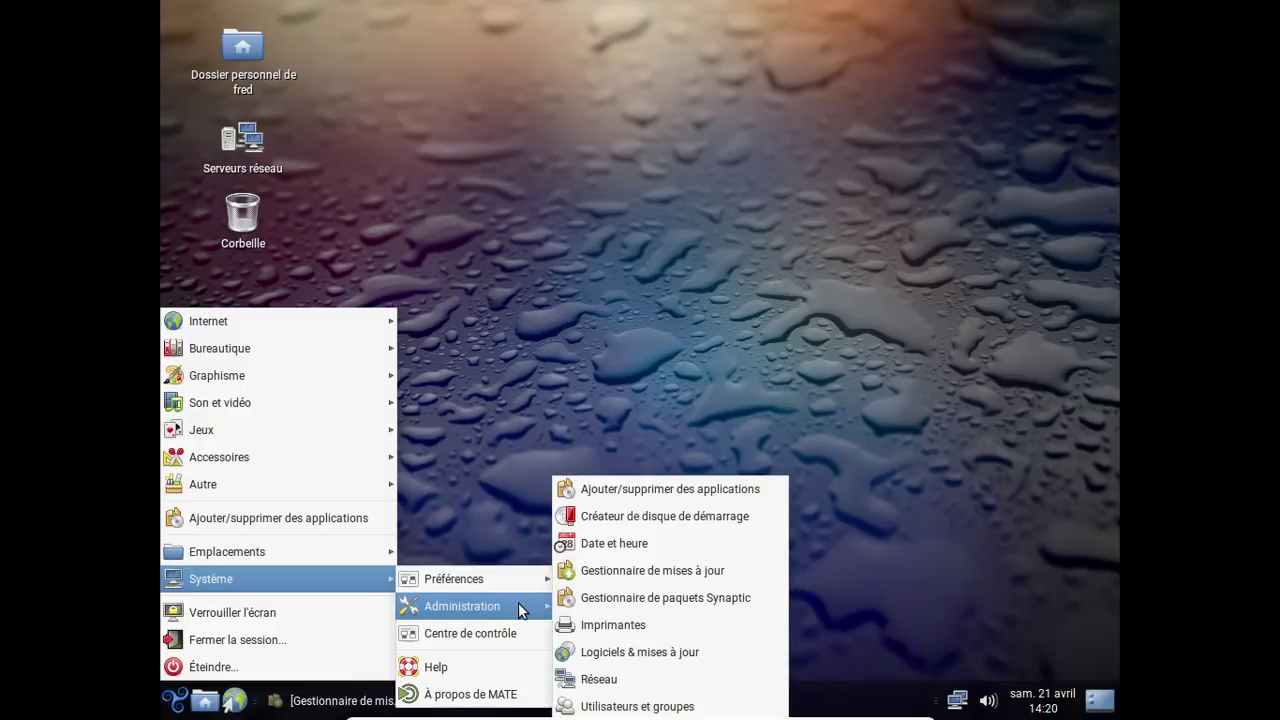
{"action": "left_click", "coordinate": [518, 633]}
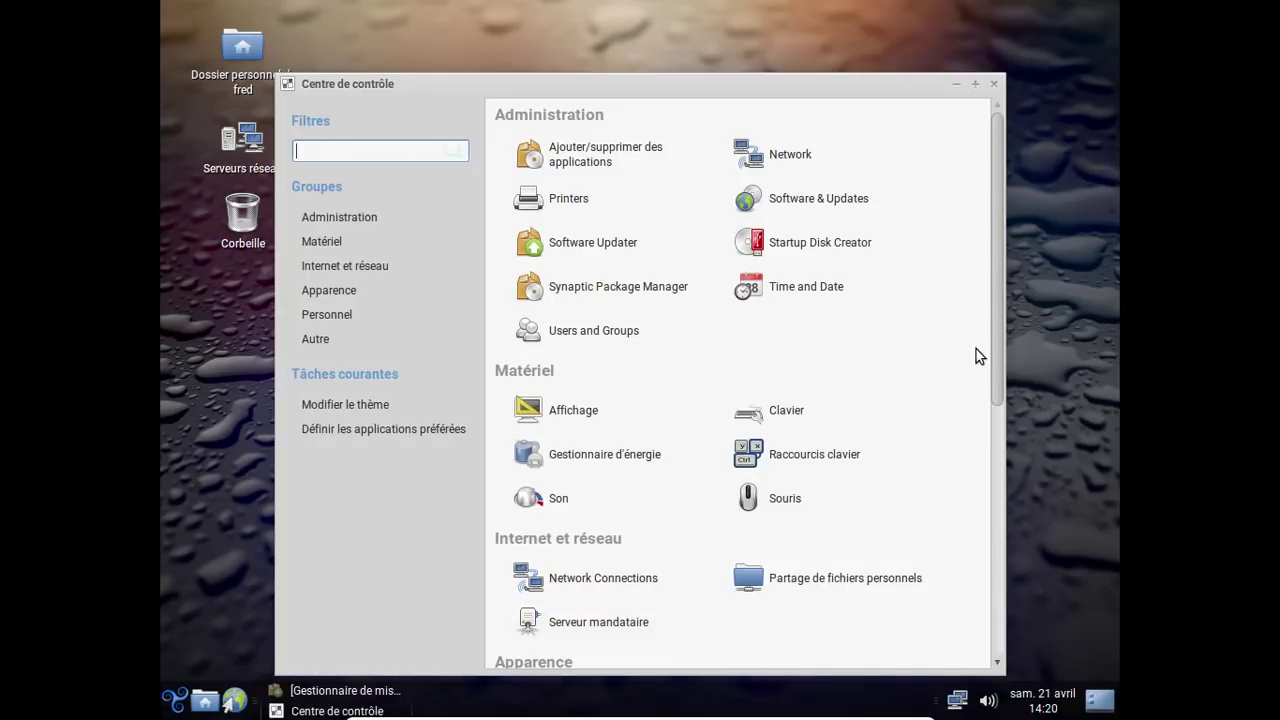
Step: Disable the accessibility tools in the Outils d'accessibilité preferences and log out of the session
{"action": "scroll", "coordinate": [933, 364], "scroll_direction": "down", "scroll_amount": 5}
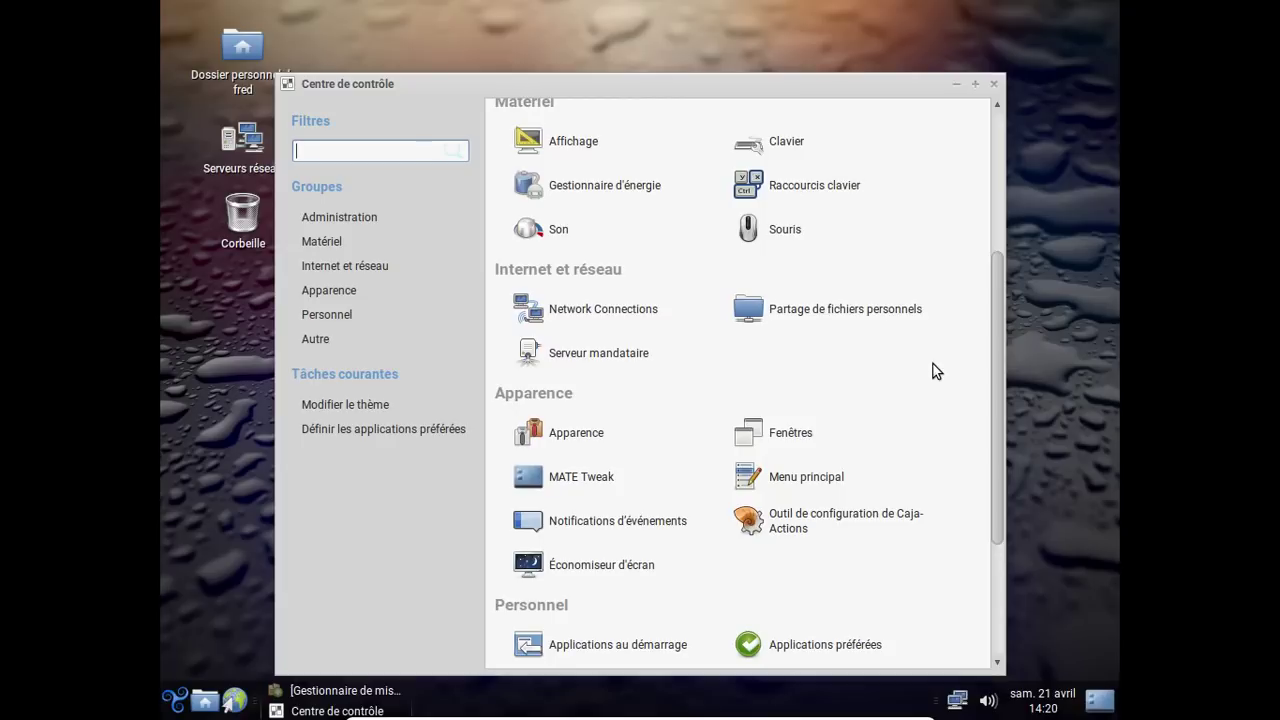
{"action": "scroll", "coordinate": [933, 364], "scroll_direction": "down", "scroll_amount": 4}
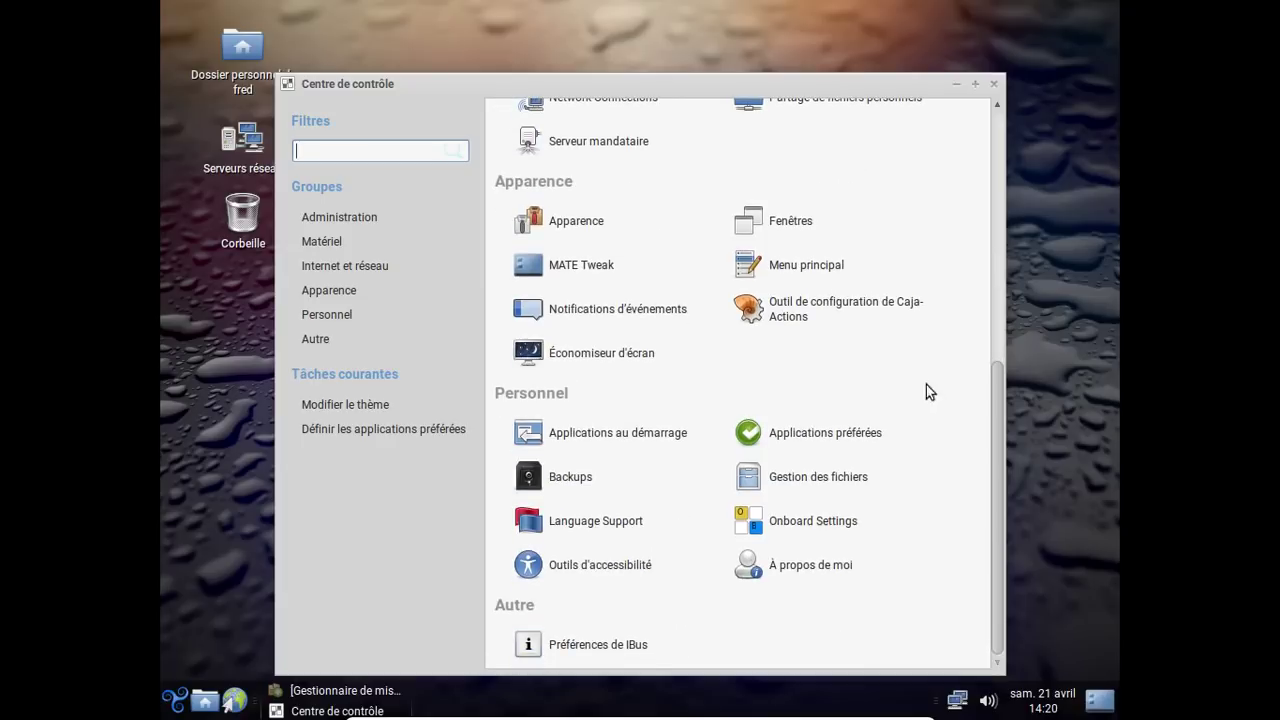
{"action": "left_click", "coordinate": [657, 564]}
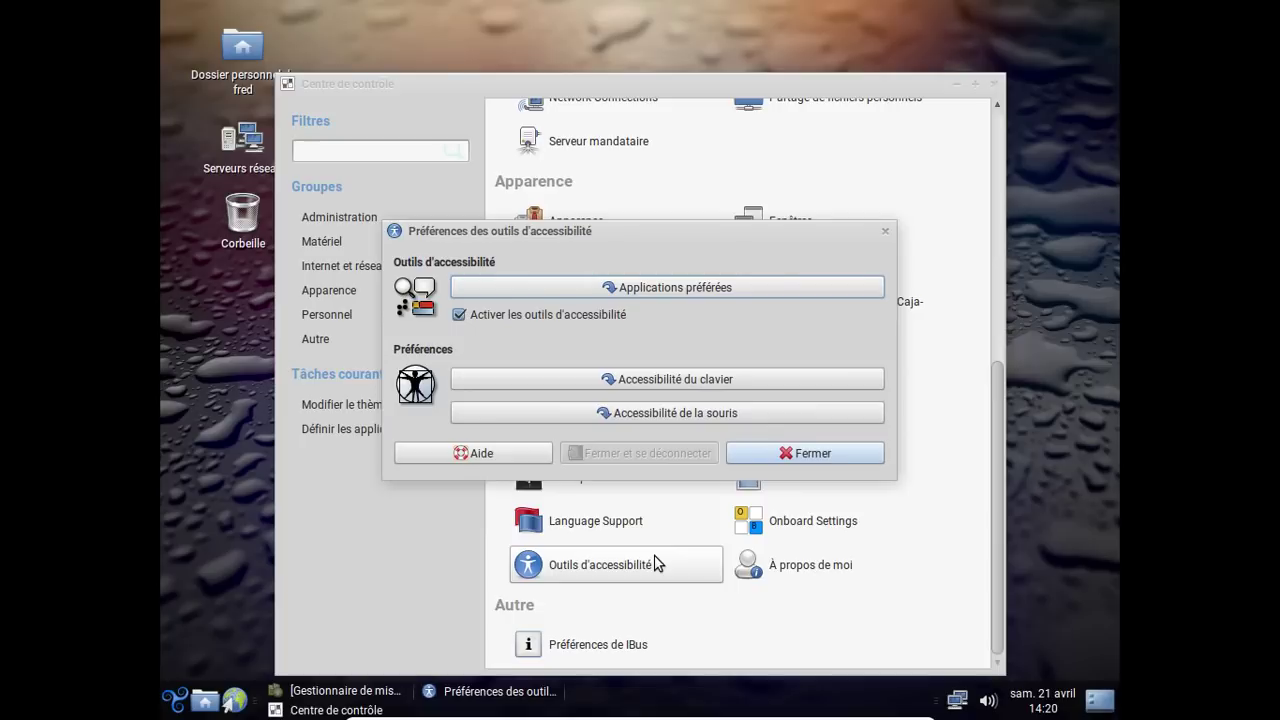
{"action": "left_click", "coordinate": [554, 316]}
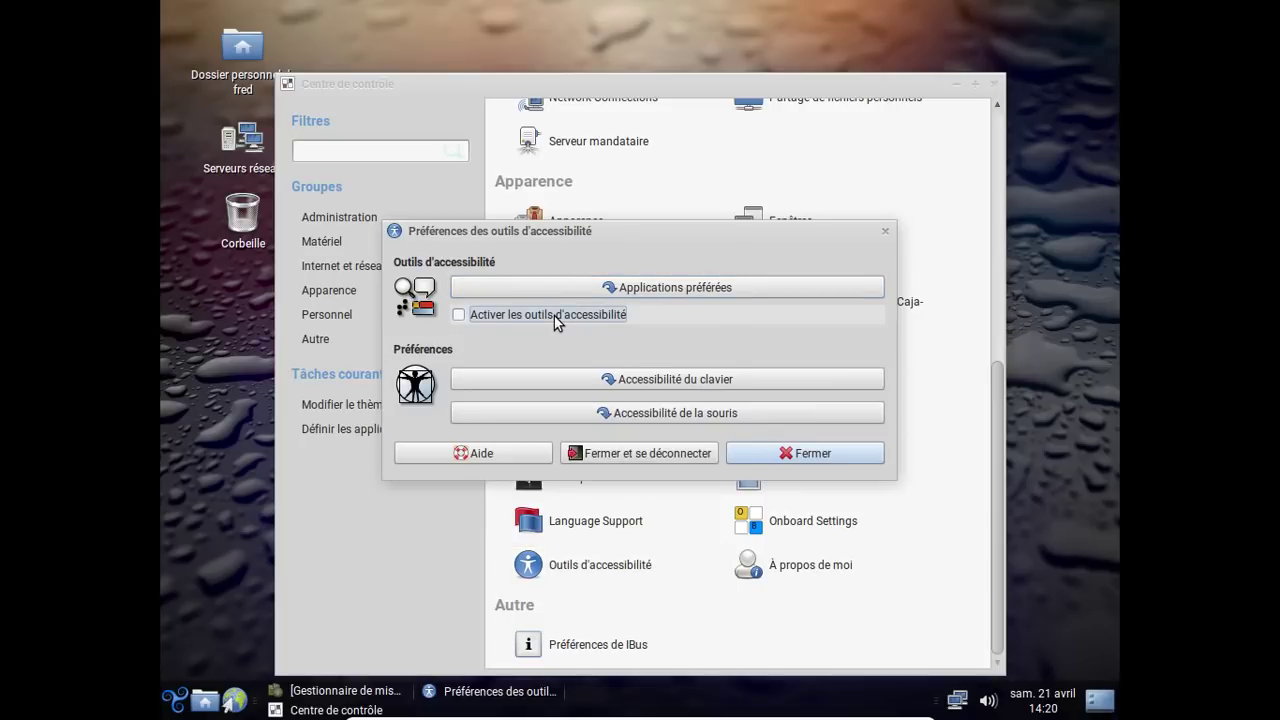
{"action": "left_click", "coordinate": [605, 452]}
{"action": "left_click", "coordinate": [787, 437]}
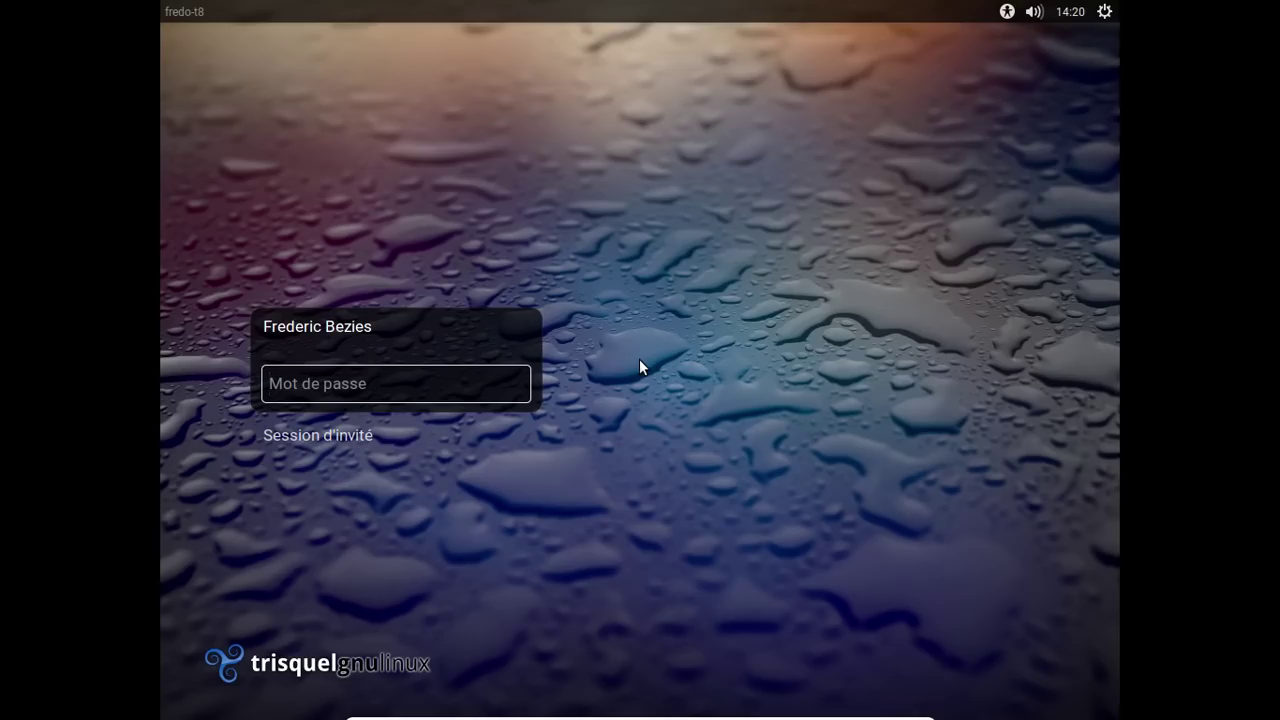
Step: Check the accessibility options on the login screen again and log back in with the account password
{"action": "left_click", "coordinate": [1003, 18]}
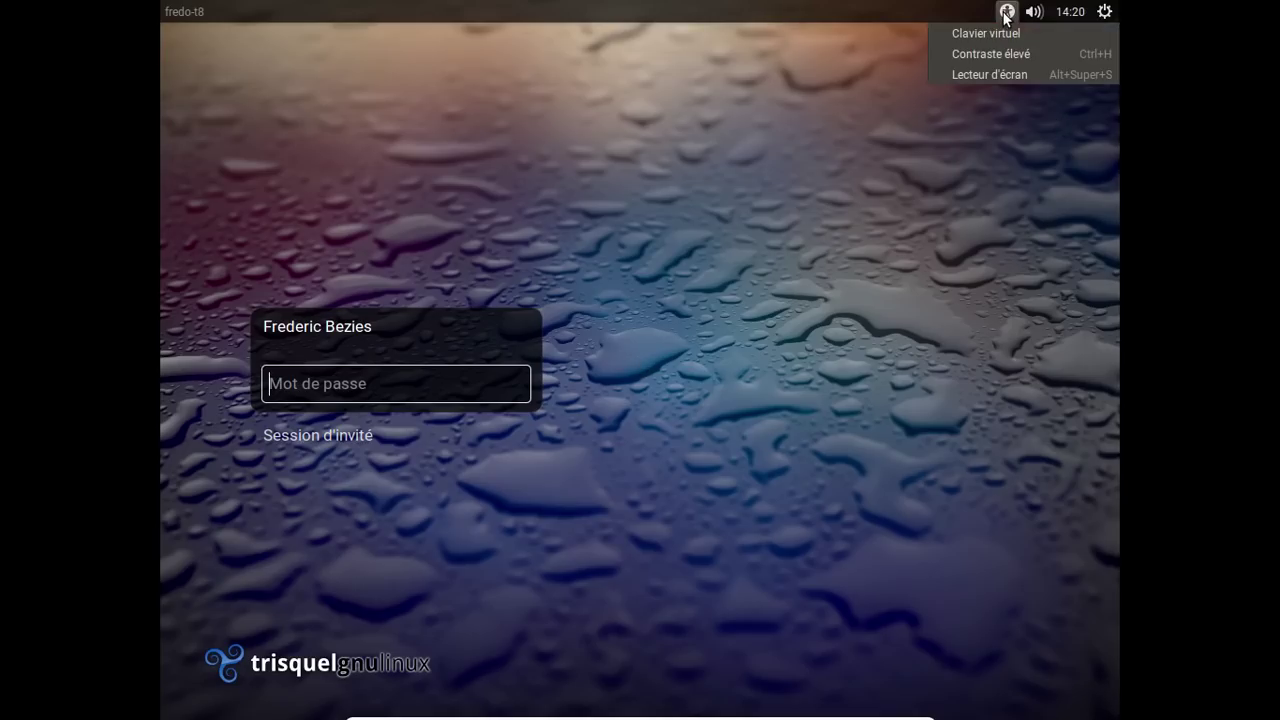
{"action": "left_click", "coordinate": [1003, 18]}
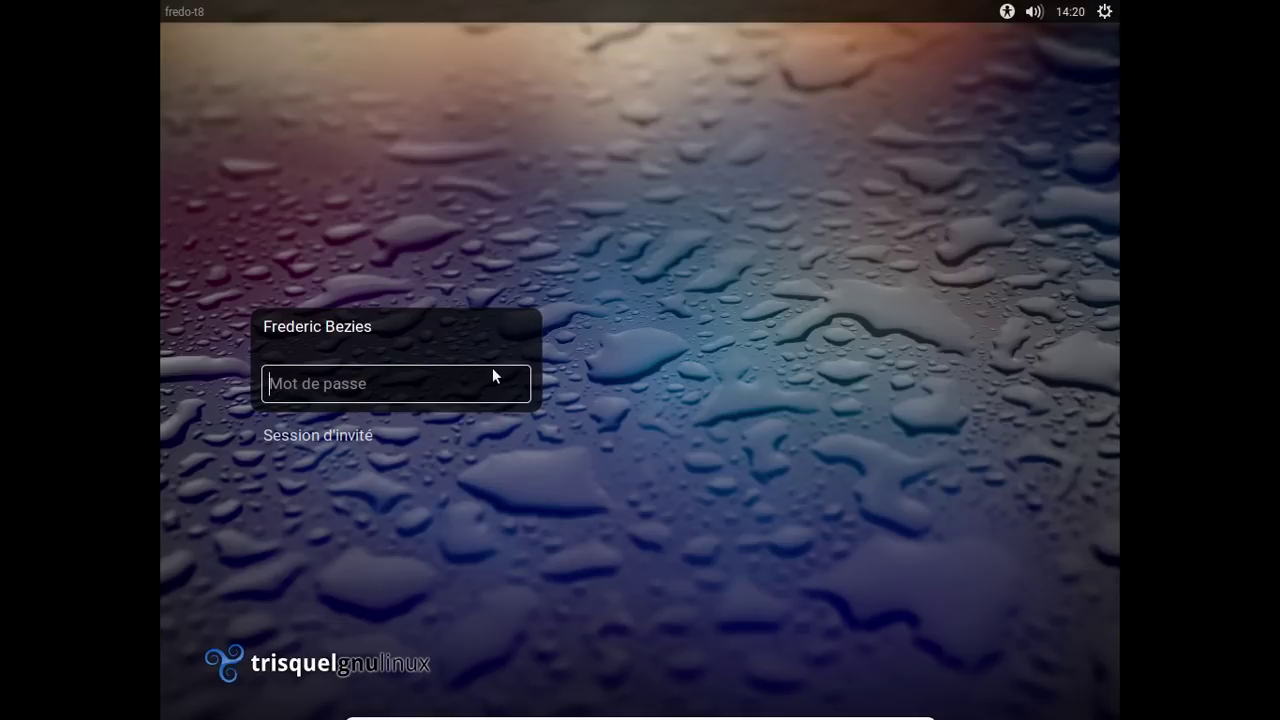
{"action": "type", "text": "********"}
{"action": "key", "text": "Return"}
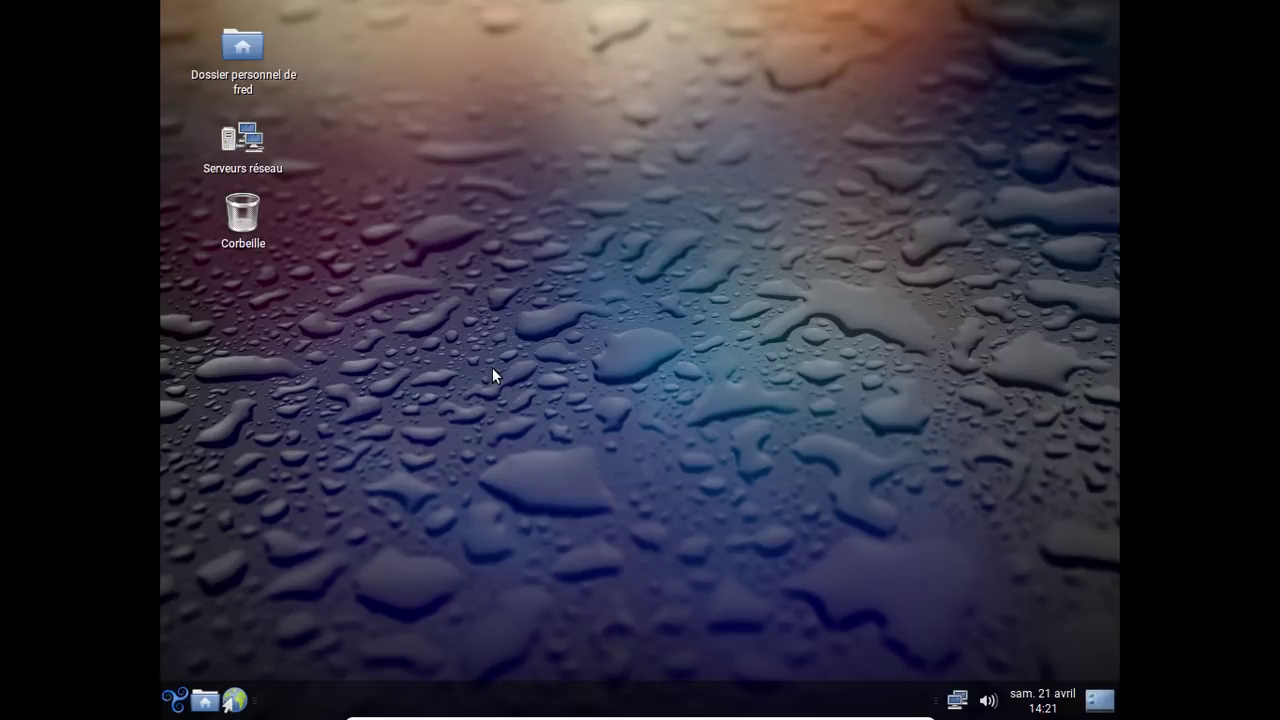
Step: Browse the system preference categories and open the Applications au démarrage preferences
{"action": "left_click", "coordinate": [175, 700]}
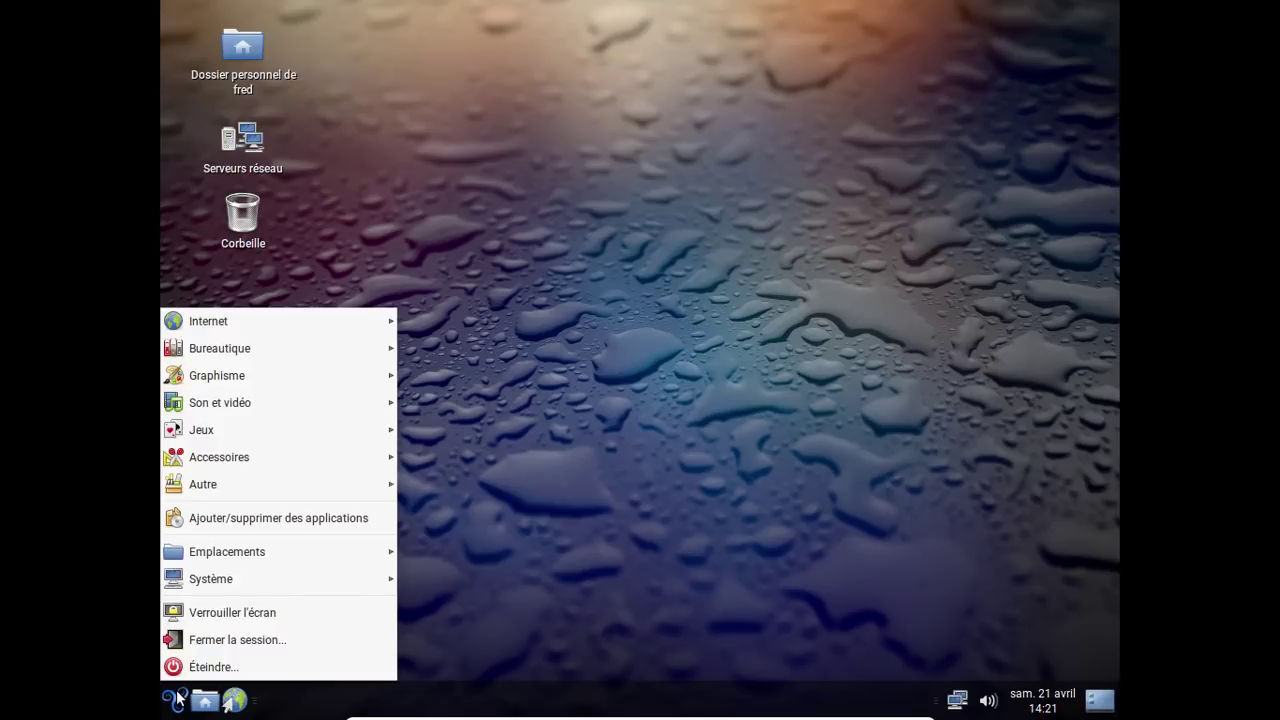
{"action": "mouse_move", "coordinate": [232, 556]}
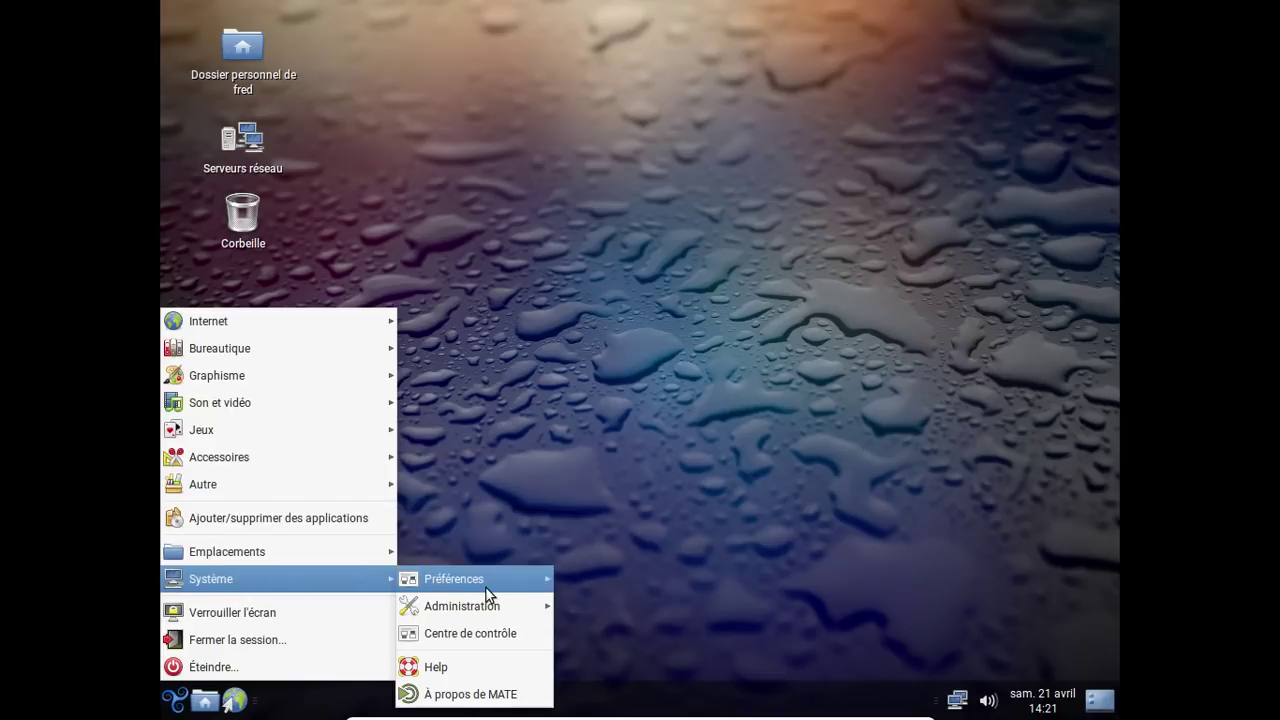
{"action": "mouse_move", "coordinate": [486, 588]}
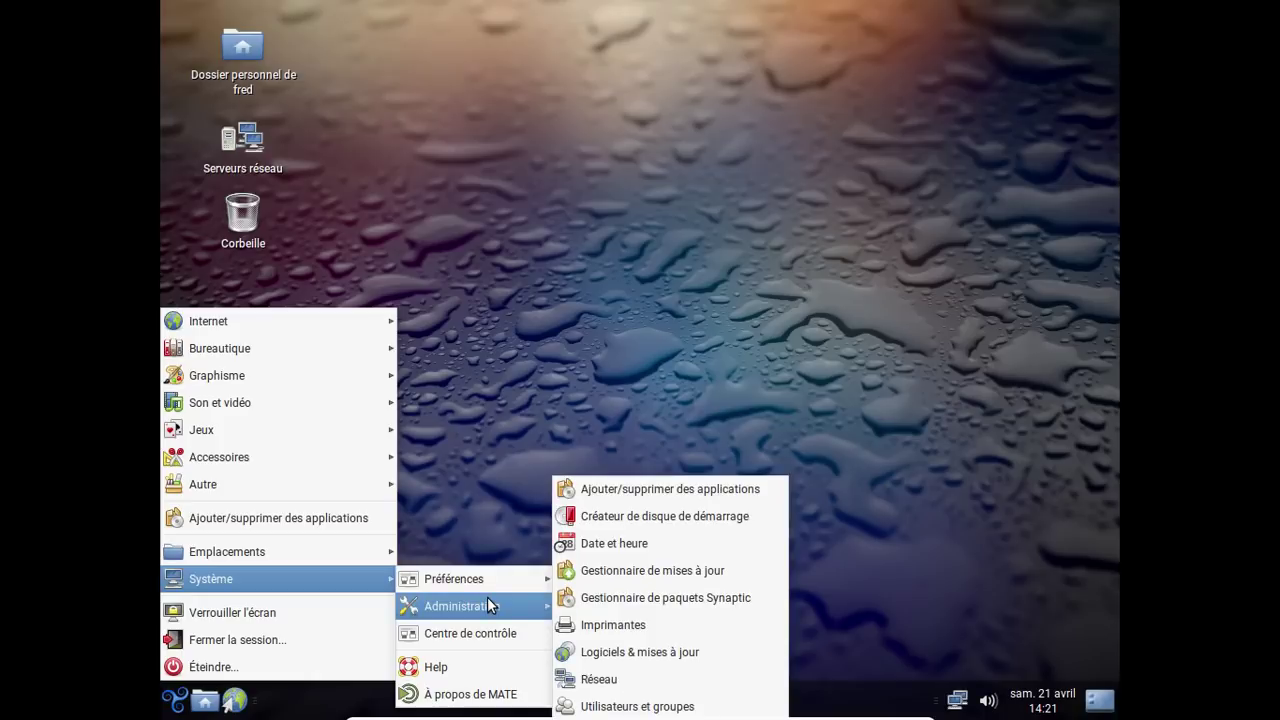
{"action": "mouse_move", "coordinate": [529, 581]}
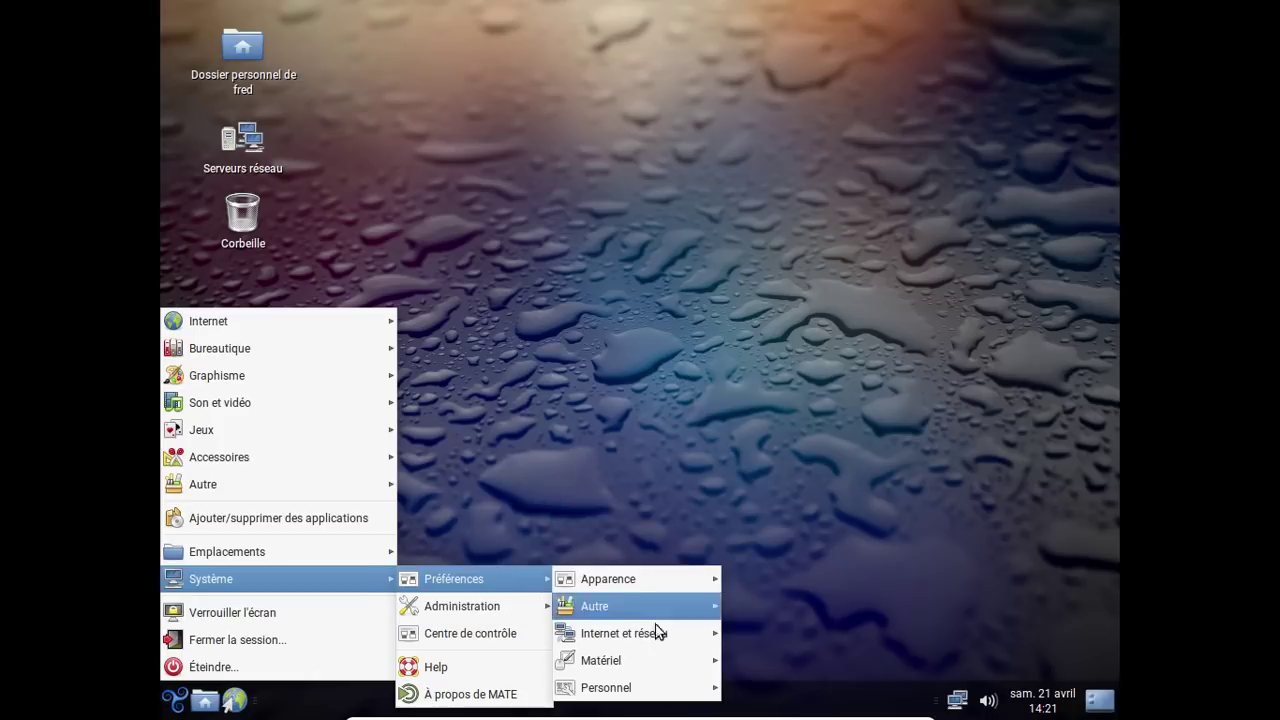
{"action": "mouse_move", "coordinate": [663, 641]}
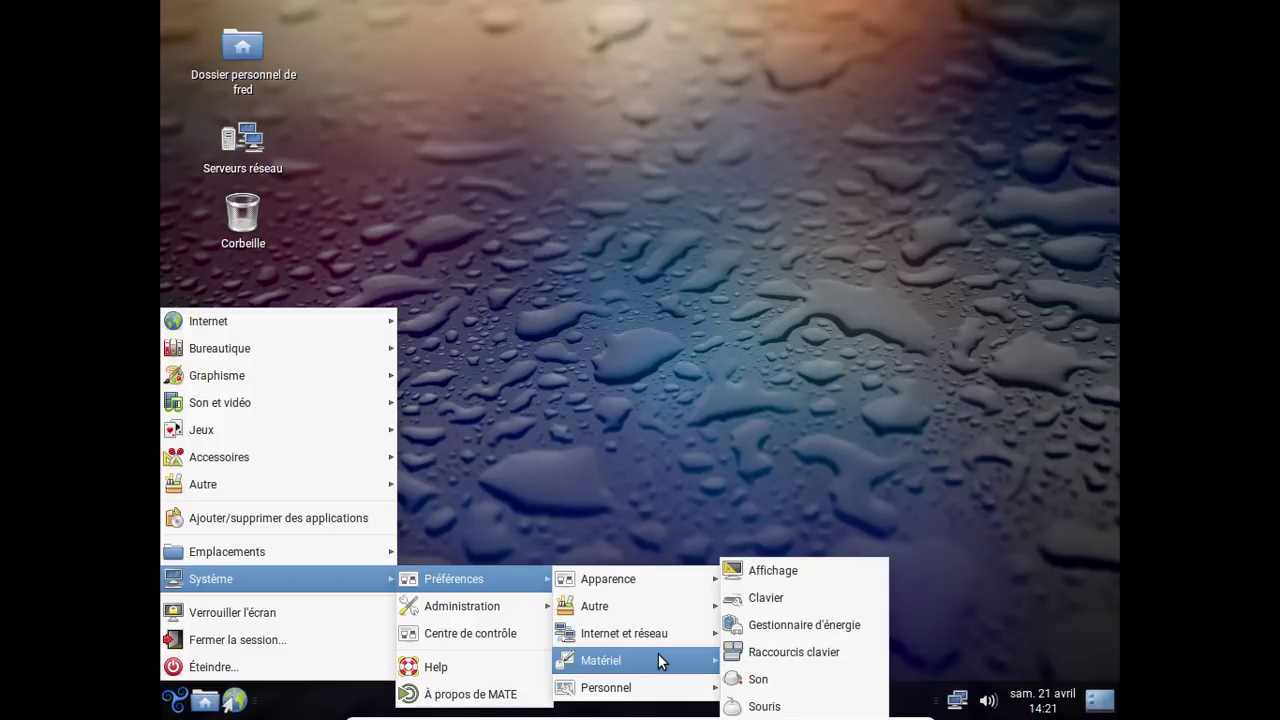
{"action": "mouse_move", "coordinate": [650, 686]}
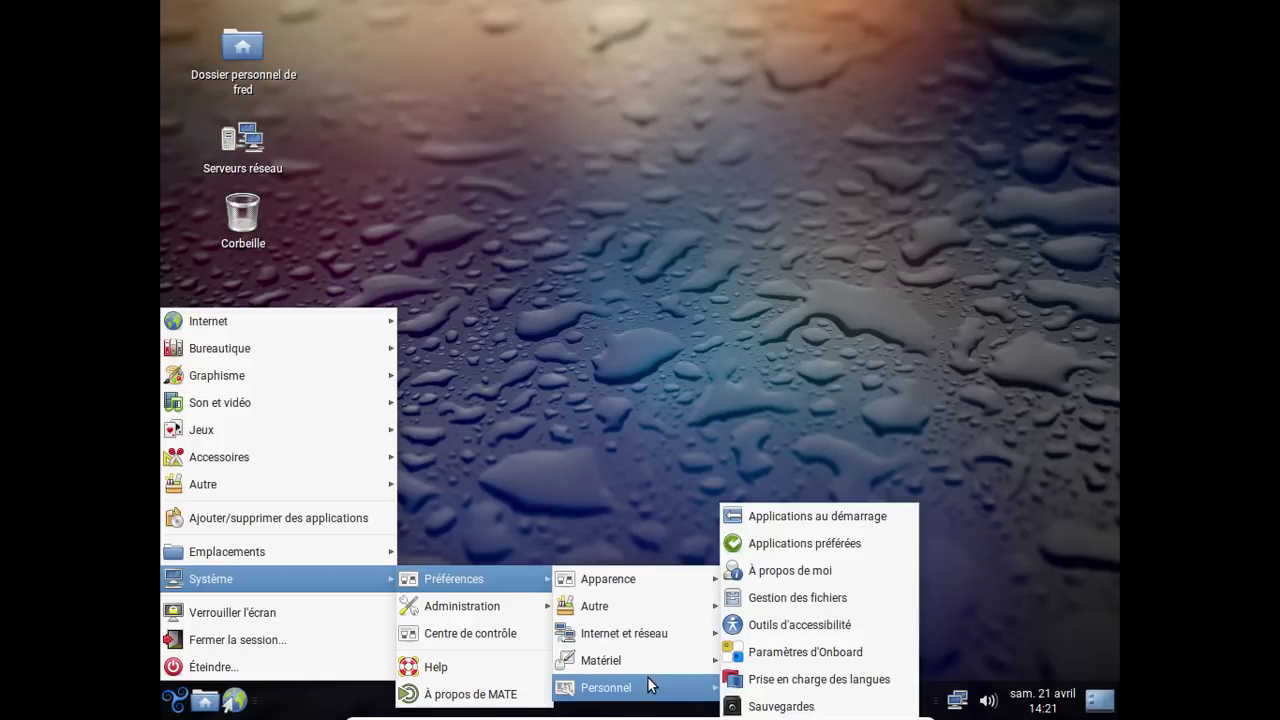
{"action": "left_click", "coordinate": [816, 515]}
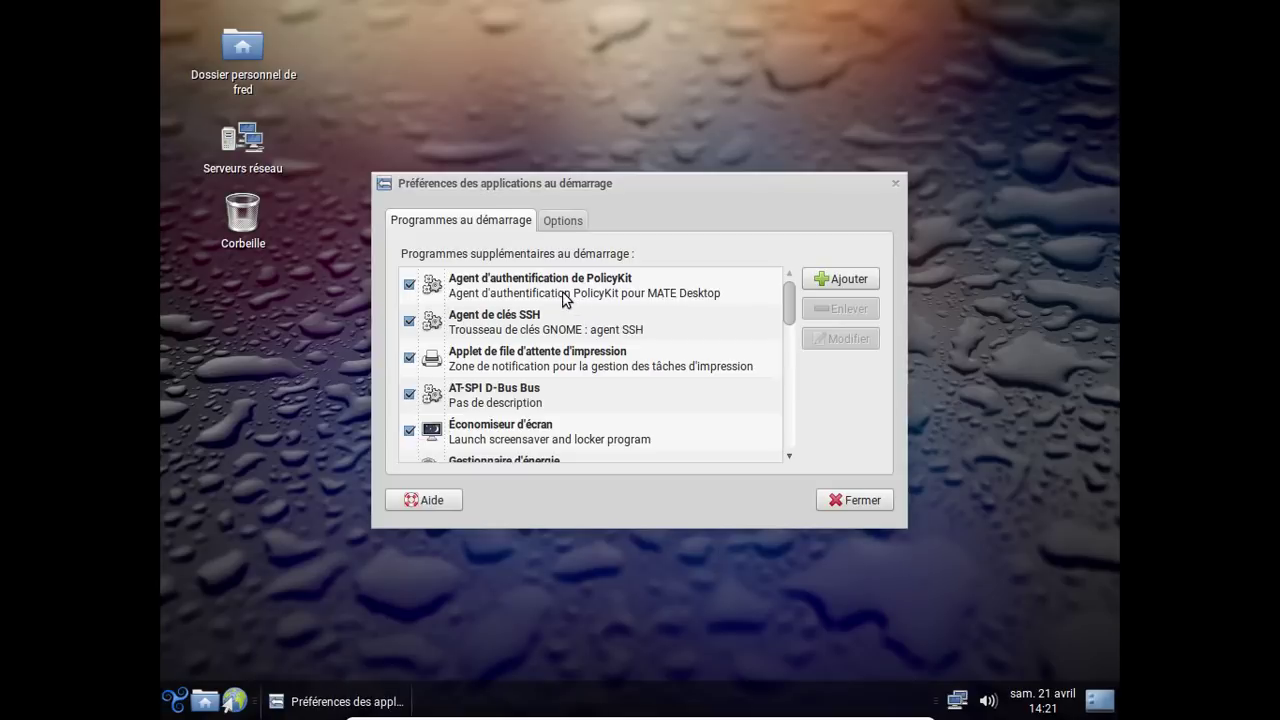
Step: Disable Orca screen reader in the list of startup programs and close the preferences
{"action": "scroll", "coordinate": [590, 320], "scroll_direction": "down", "scroll_amount": 2}
{"action": "scroll", "coordinate": [621, 344], "scroll_direction": "down", "scroll_amount": 3}
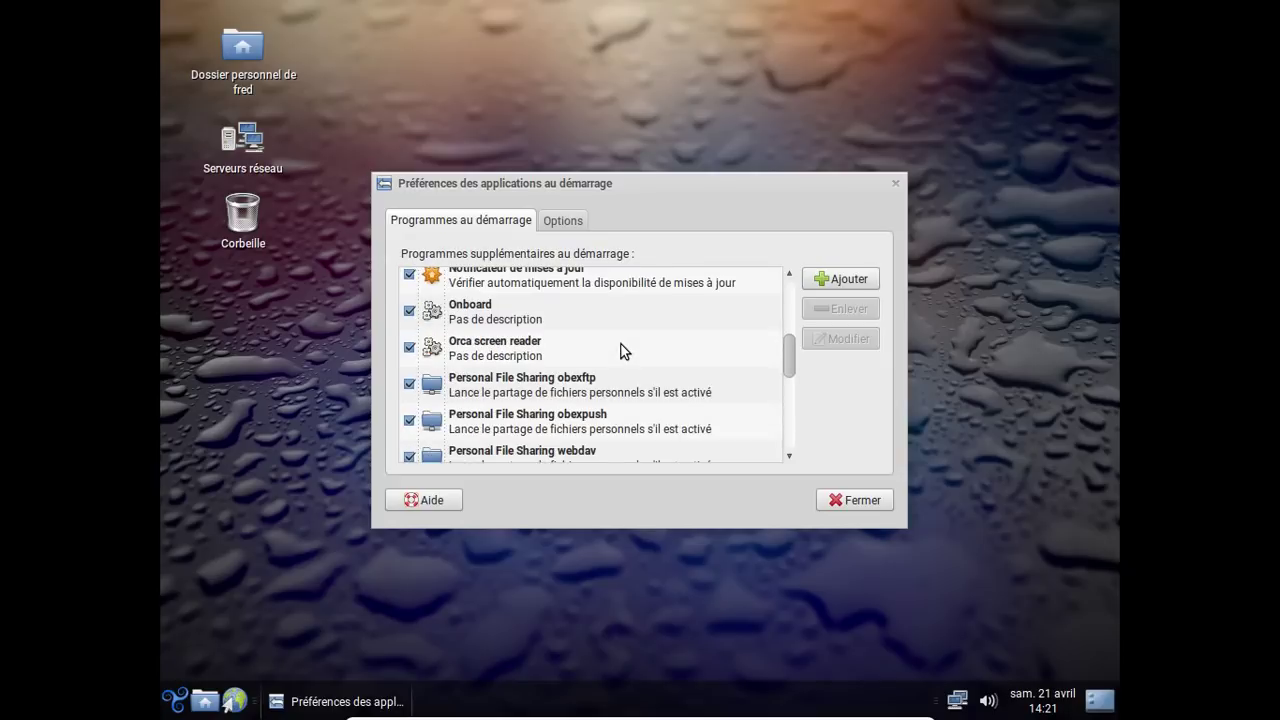
{"action": "left_click", "coordinate": [408, 348]}
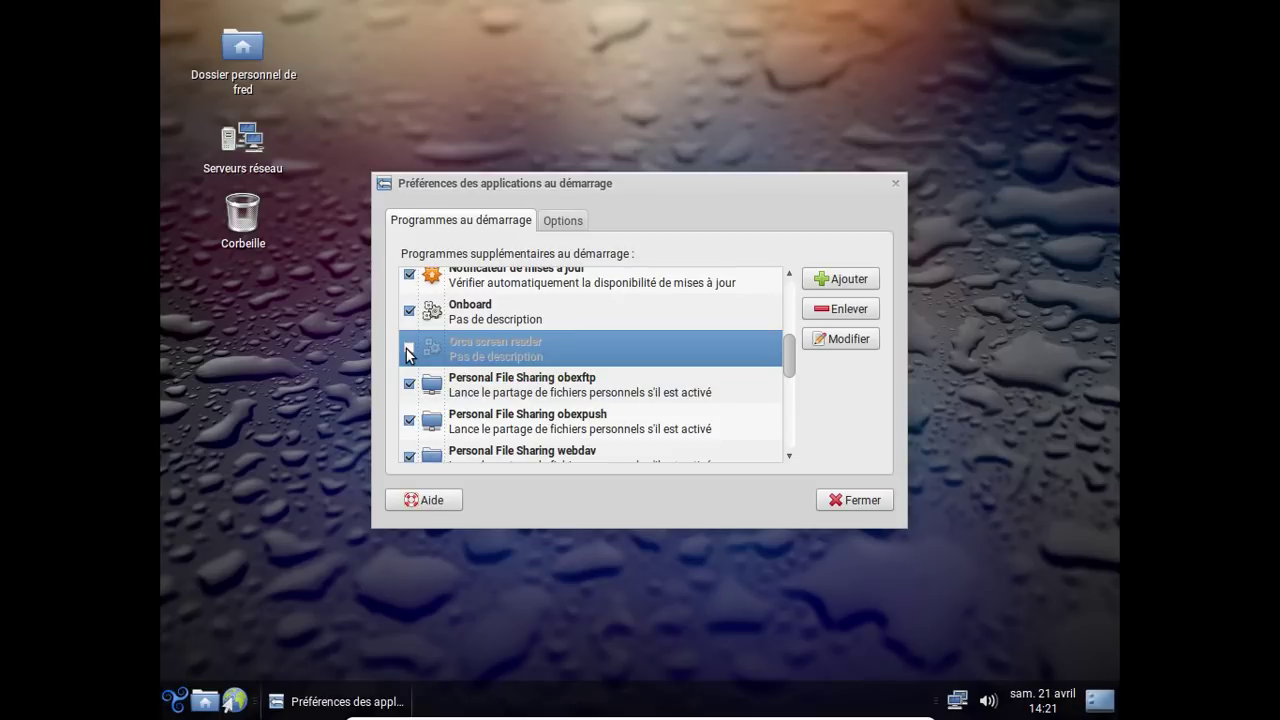
{"action": "left_click", "coordinate": [850, 502]}
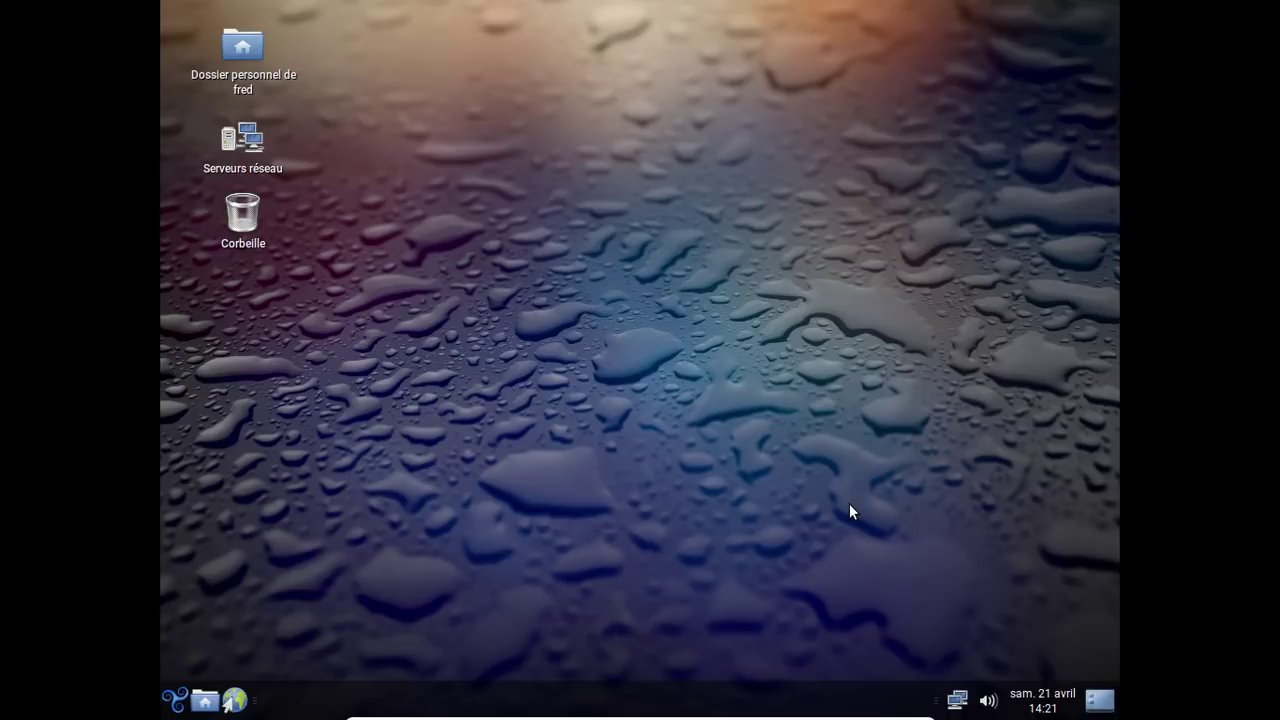
Step: Log out of the session and log in again with the account password
{"action": "left_click", "coordinate": [175, 698]}
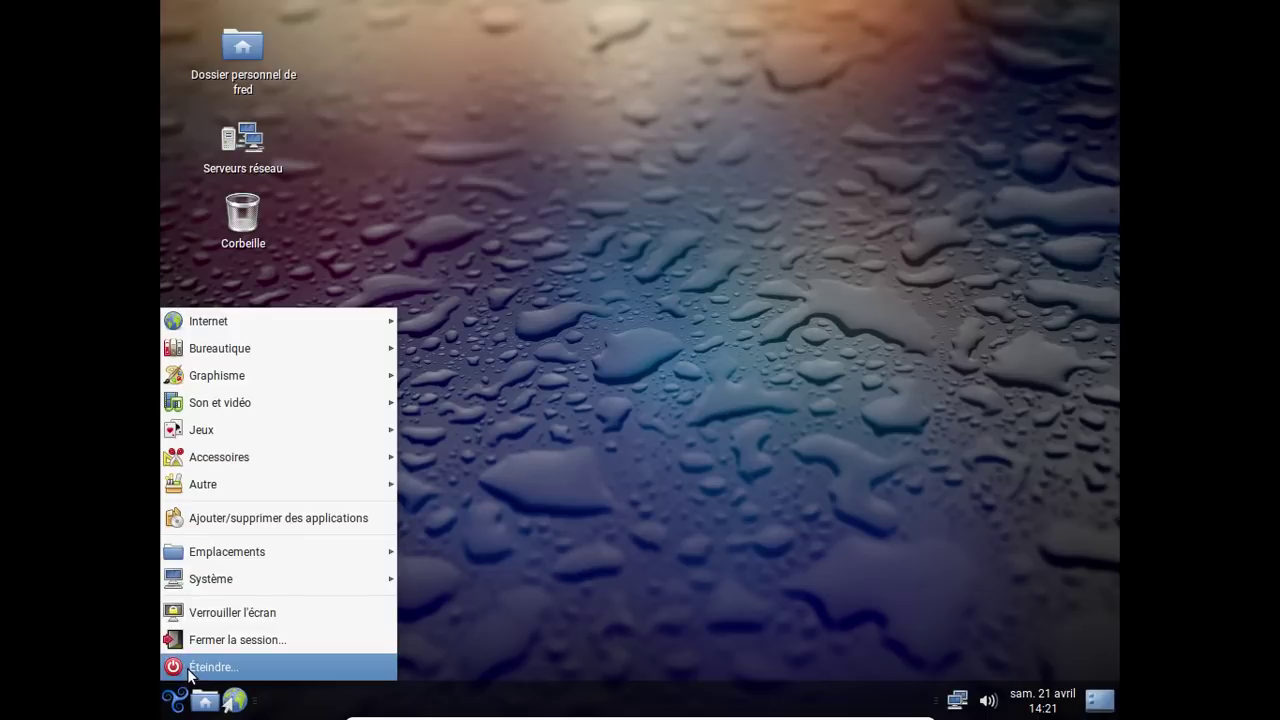
{"action": "left_click", "coordinate": [230, 640]}
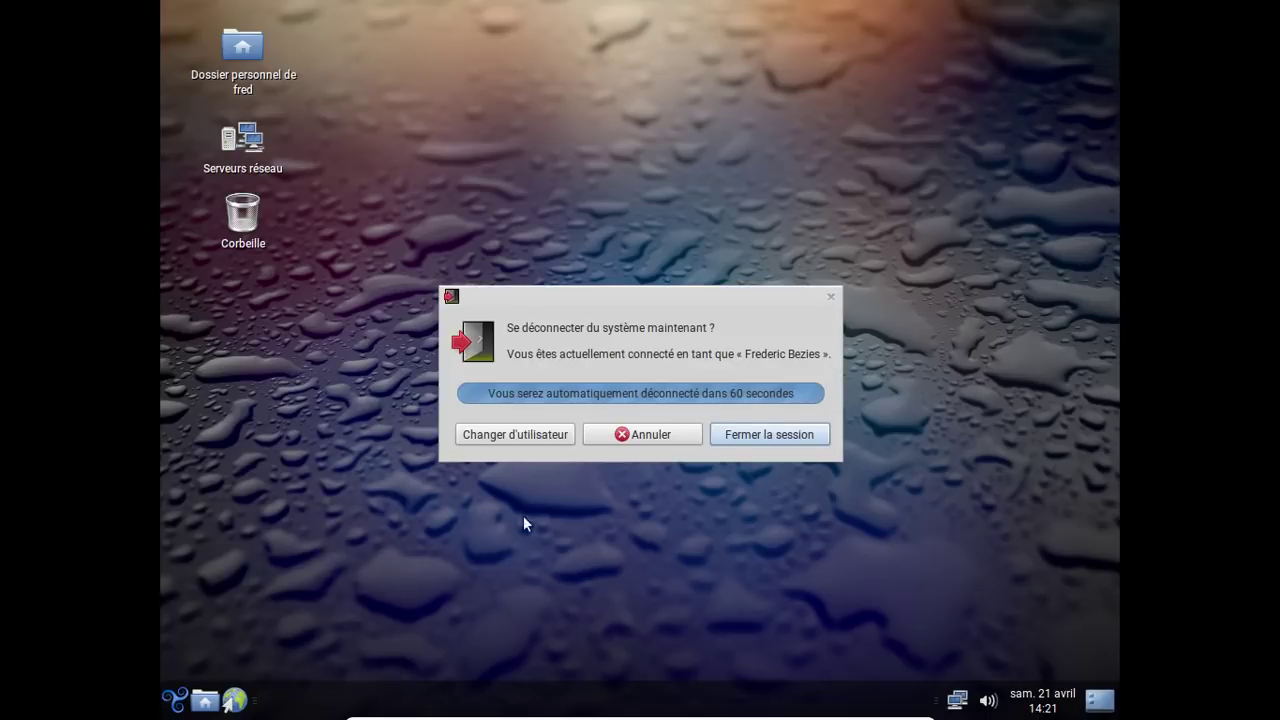
{"action": "left_click", "coordinate": [764, 432]}
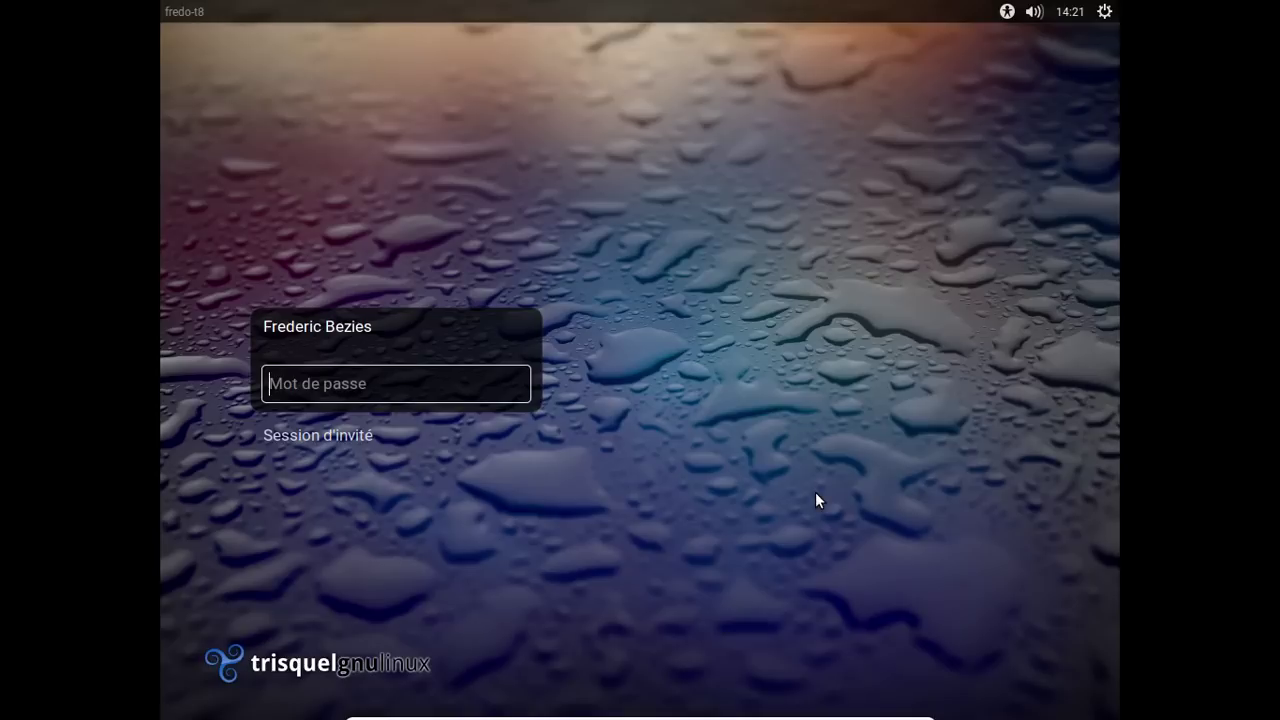
{"action": "type", "text": "*******"}
{"action": "key", "text": "Return"}
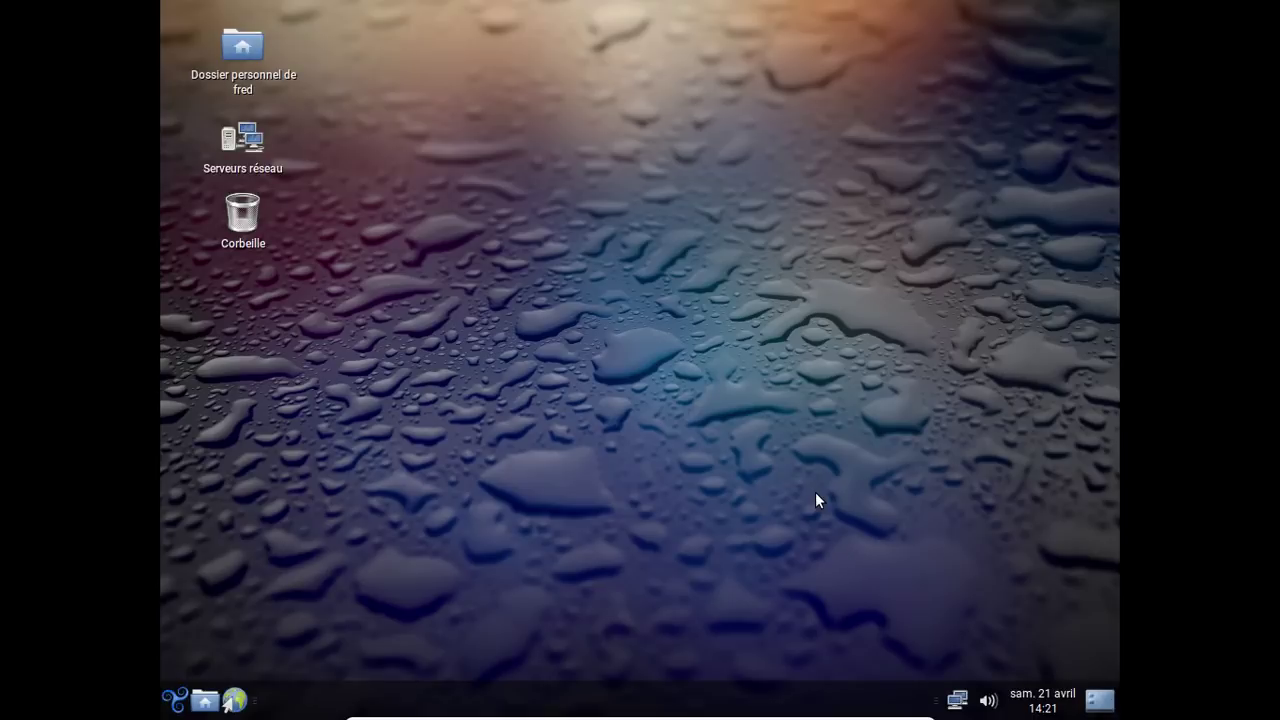
Step: Open the Outils d'accessibilité preferences from the Centre de contrôle
{"action": "left_click", "coordinate": [176, 697]}
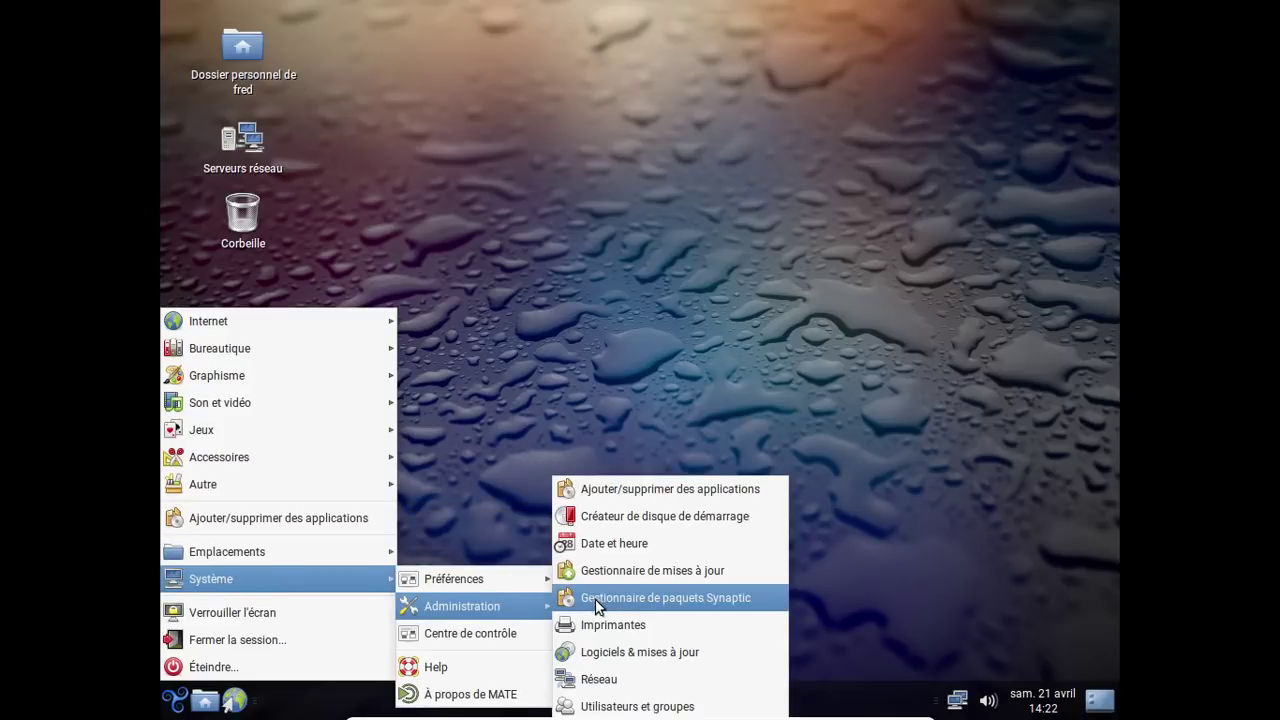
{"action": "left_click", "coordinate": [507, 630]}
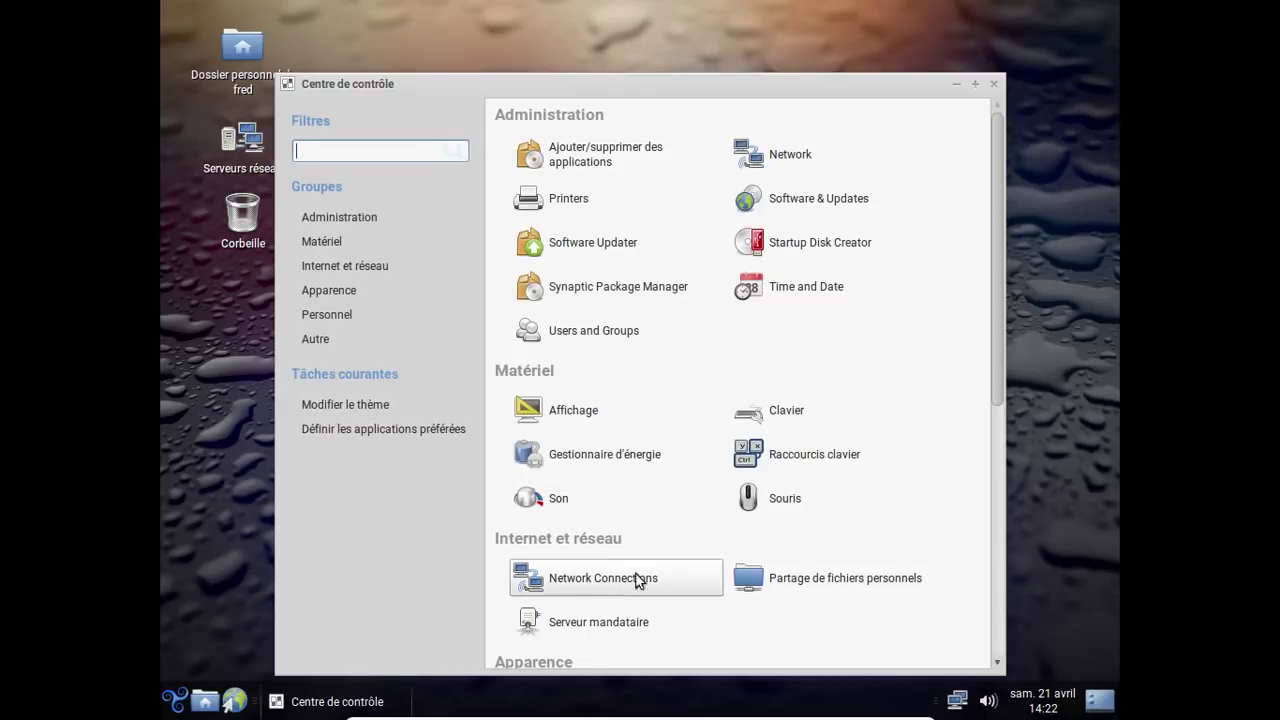
{"action": "scroll", "coordinate": [648, 559], "scroll_direction": "down", "scroll_amount": 5}
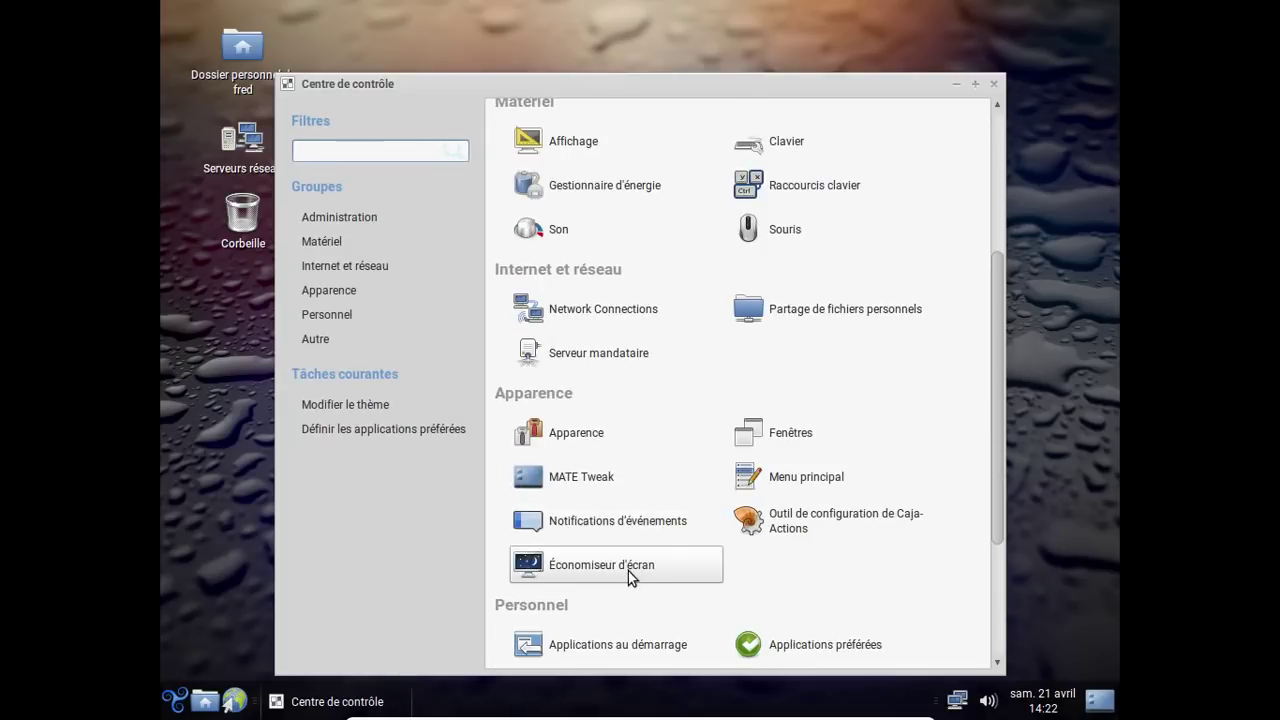
{"action": "scroll", "coordinate": [697, 590], "scroll_direction": "down", "scroll_amount": 4}
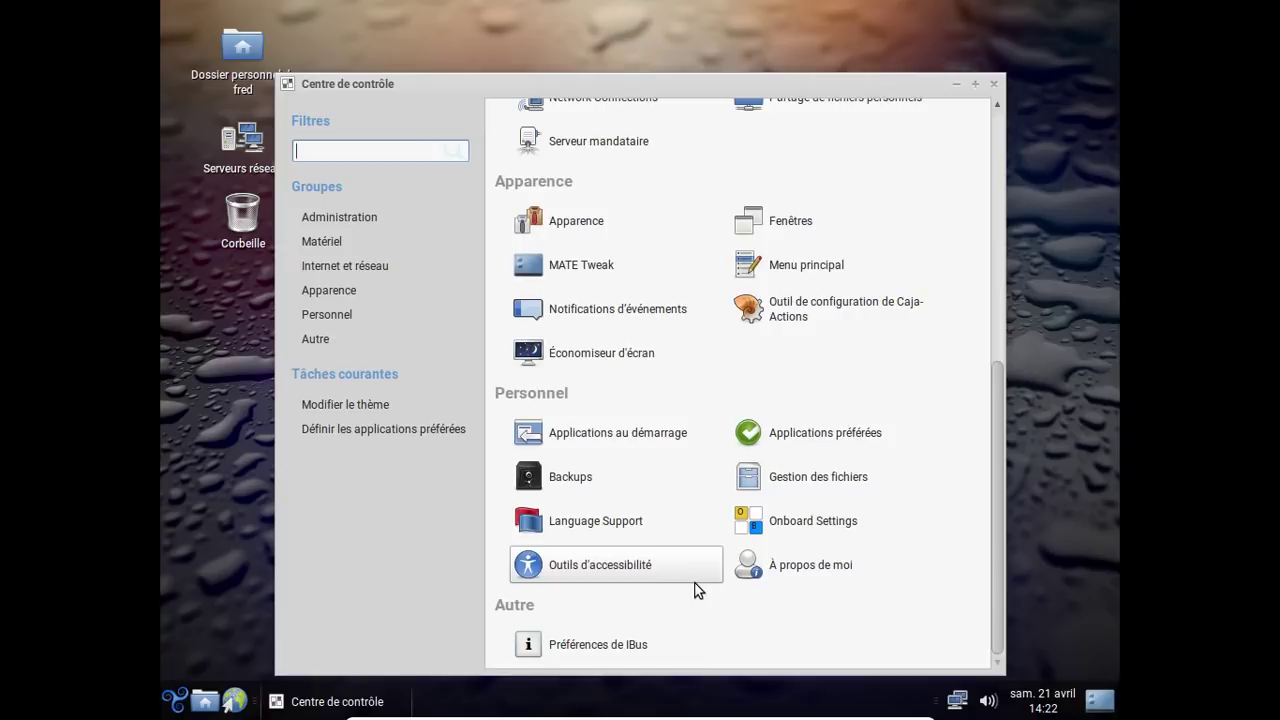
{"action": "left_click", "coordinate": [646, 568]}
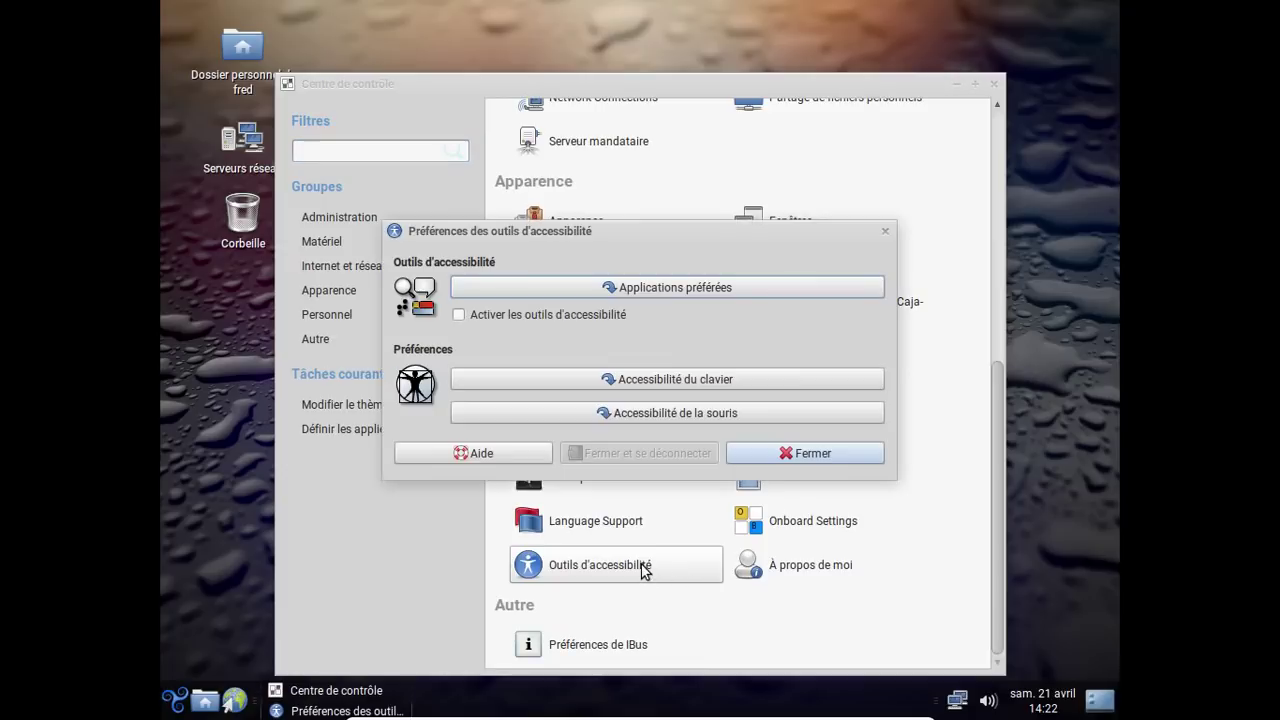
Step: Turn off running the Orca screen reader at login in the preferred accessibility applications and close that dialog
{"action": "left_click", "coordinate": [625, 288]}
{"action": "left_click", "coordinate": [572, 326]}
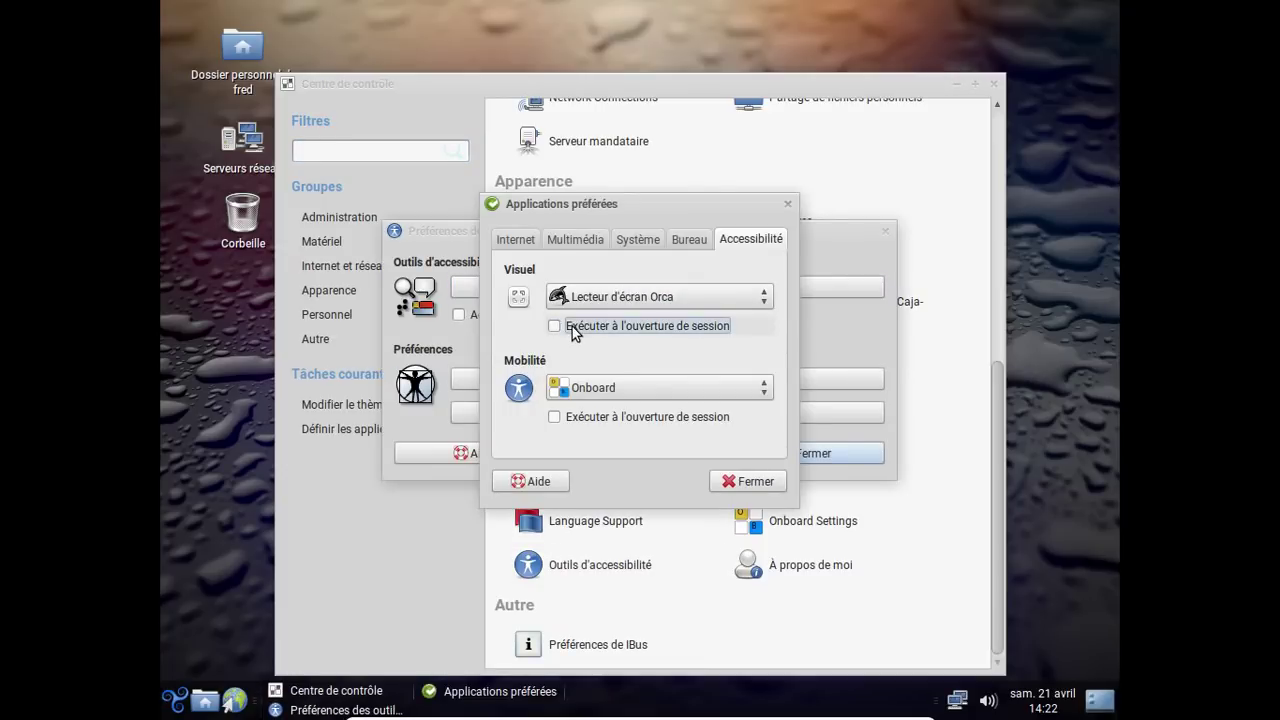
{"action": "left_click", "coordinate": [720, 481]}
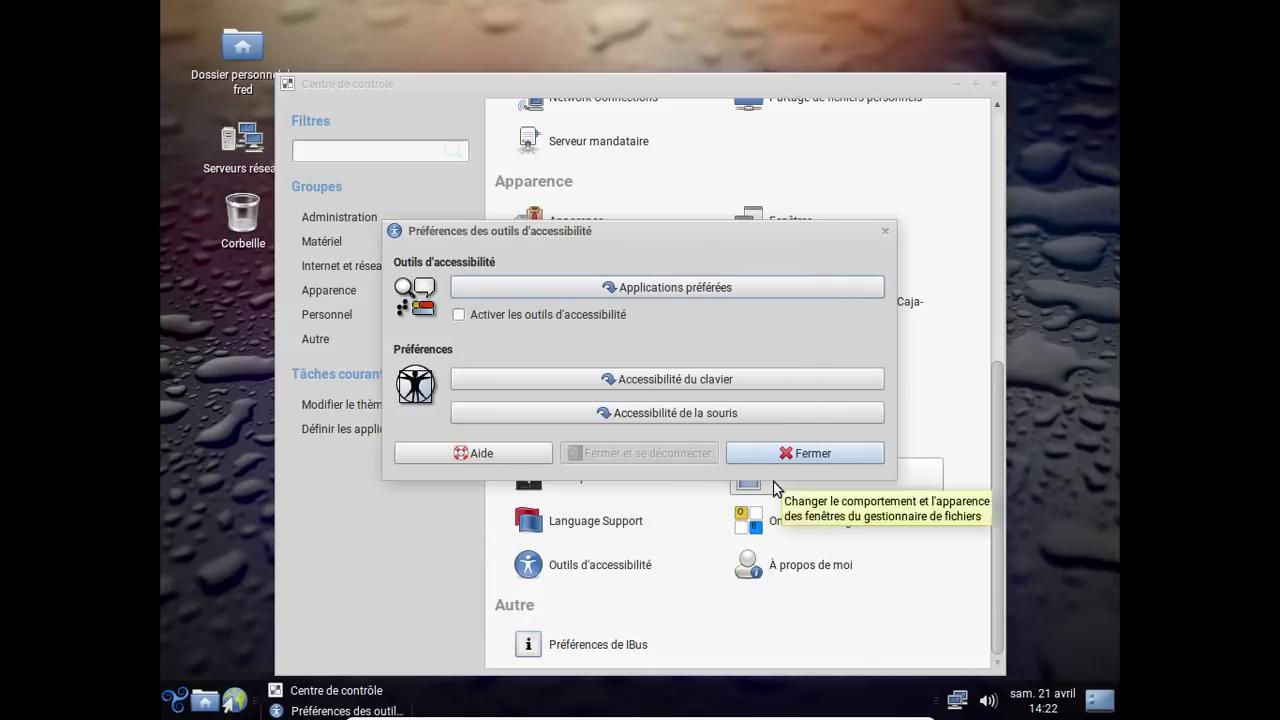
Step: Close the accessibility preferences and the Centre de contrôle, and restart the session by logging out and back in with the account password
{"action": "left_click", "coordinate": [776, 460]}
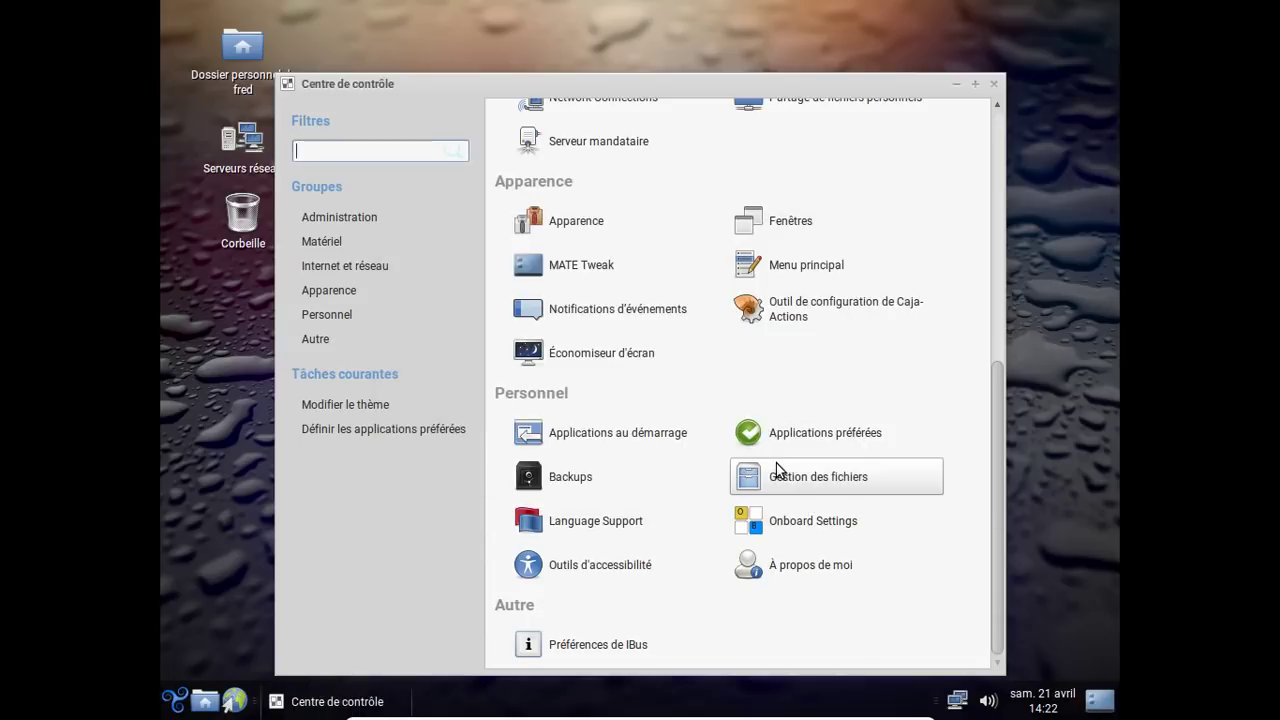
{"action": "left_click", "coordinate": [993, 84]}
{"action": "left_click", "coordinate": [175, 700]}
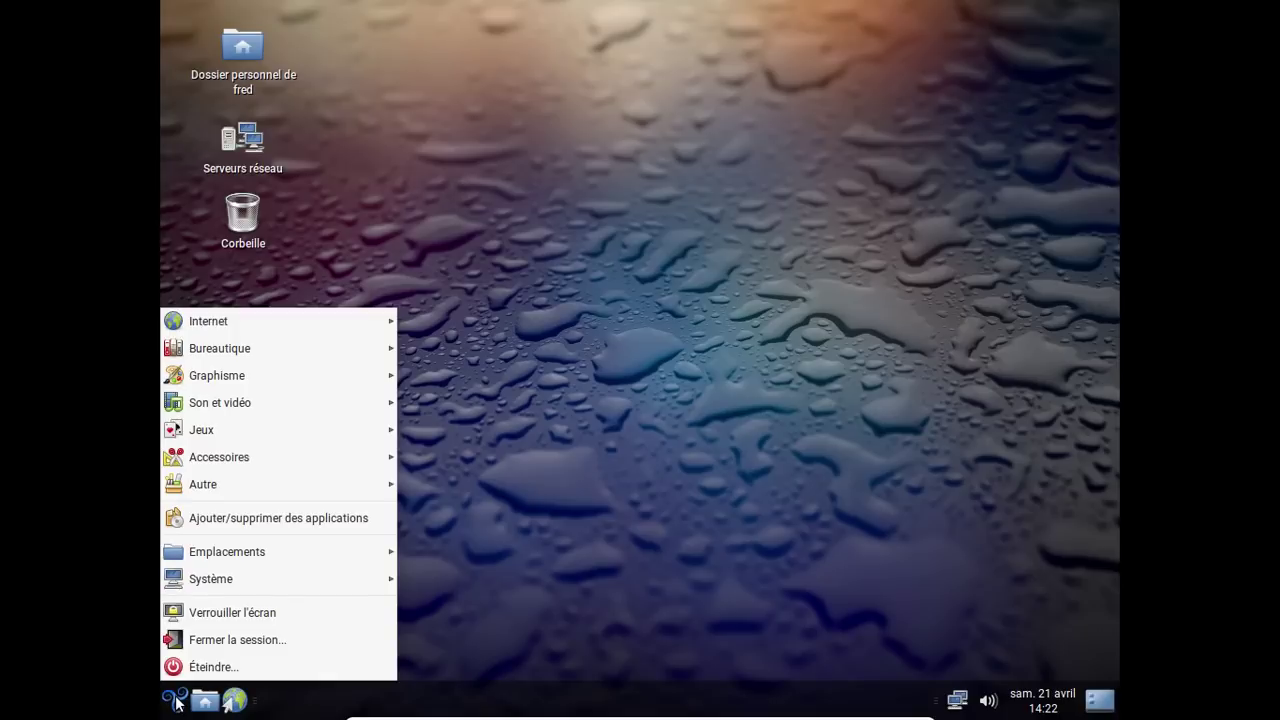
{"action": "left_click", "coordinate": [221, 646]}
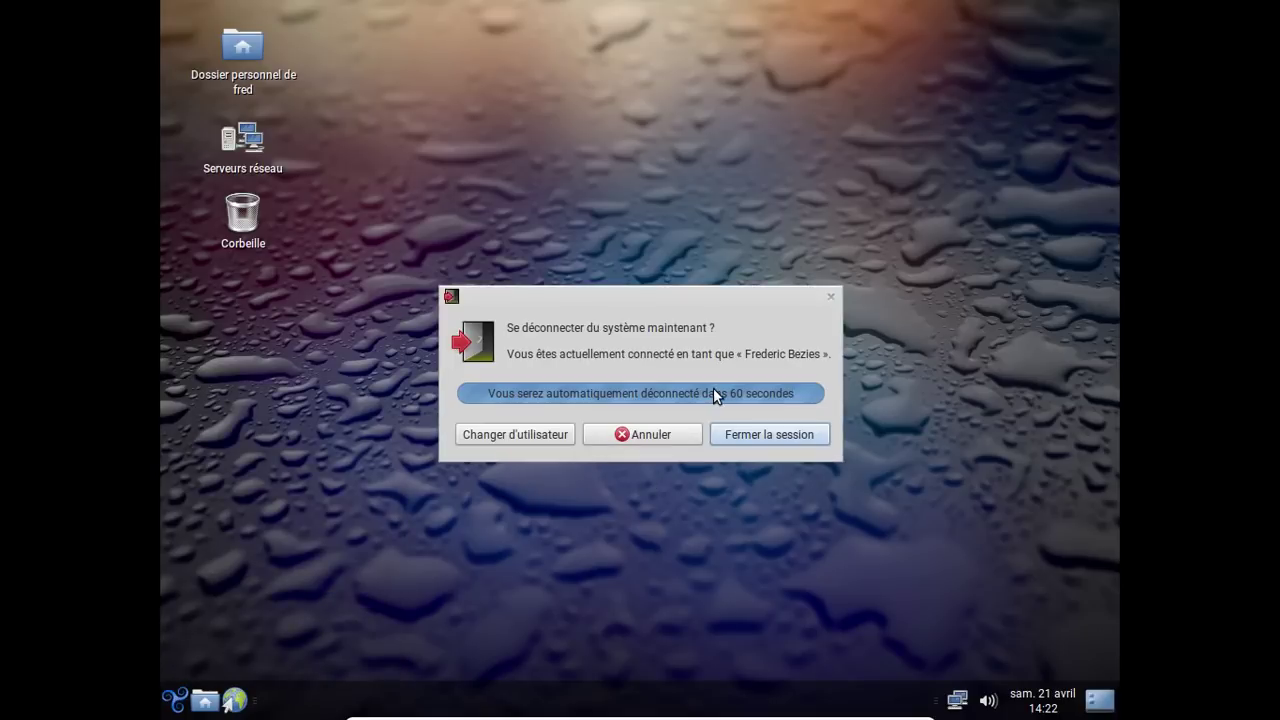
{"action": "left_click", "coordinate": [740, 428]}
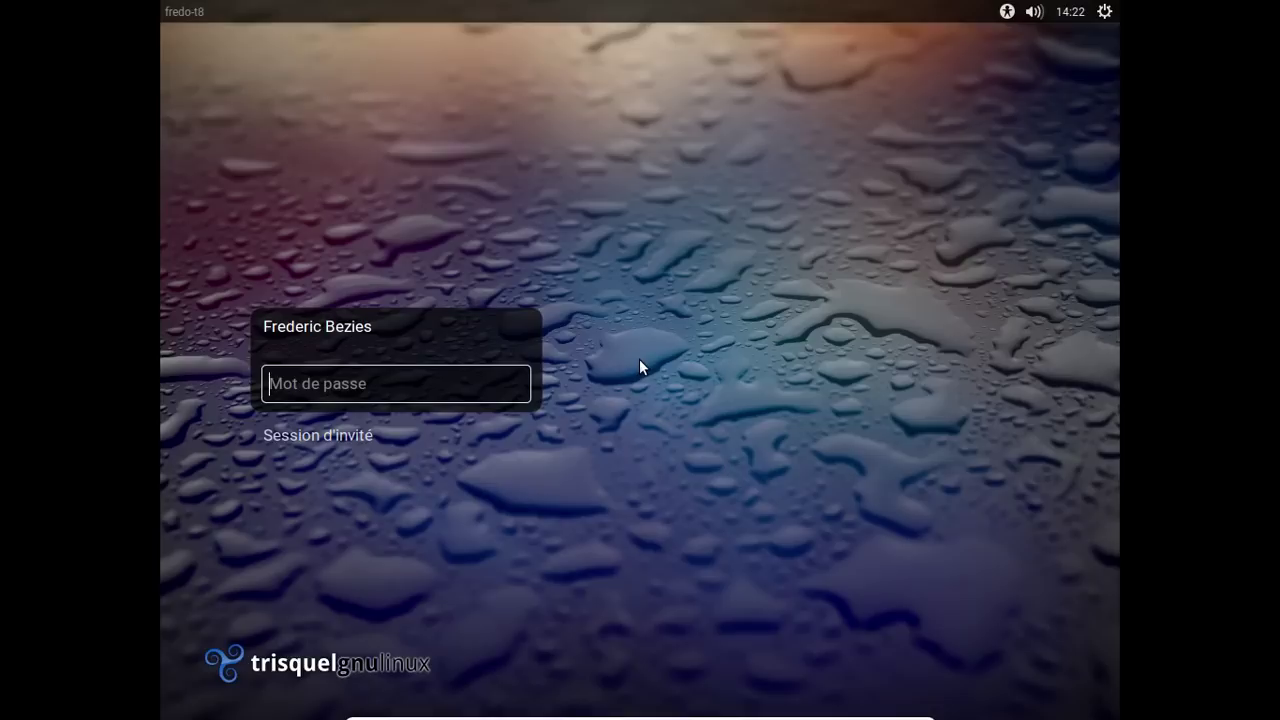
{"action": "type", "text": "********"}
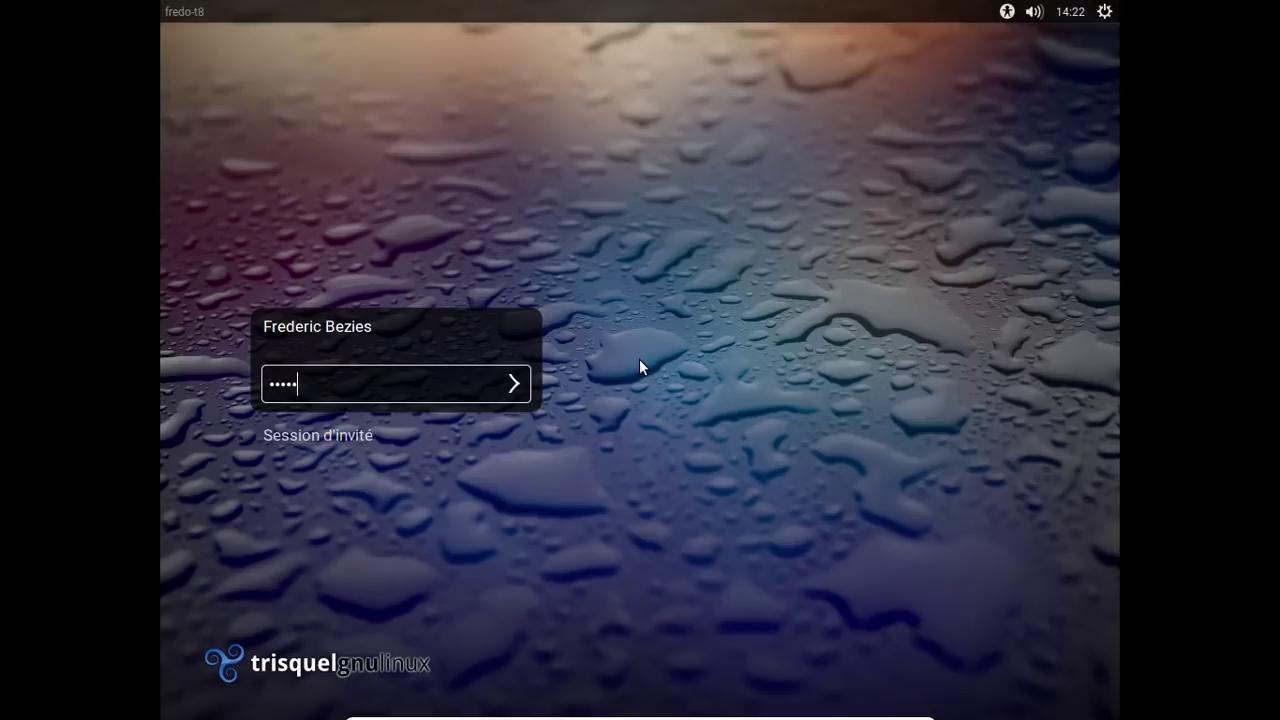
{"action": "key", "text": "Return"}
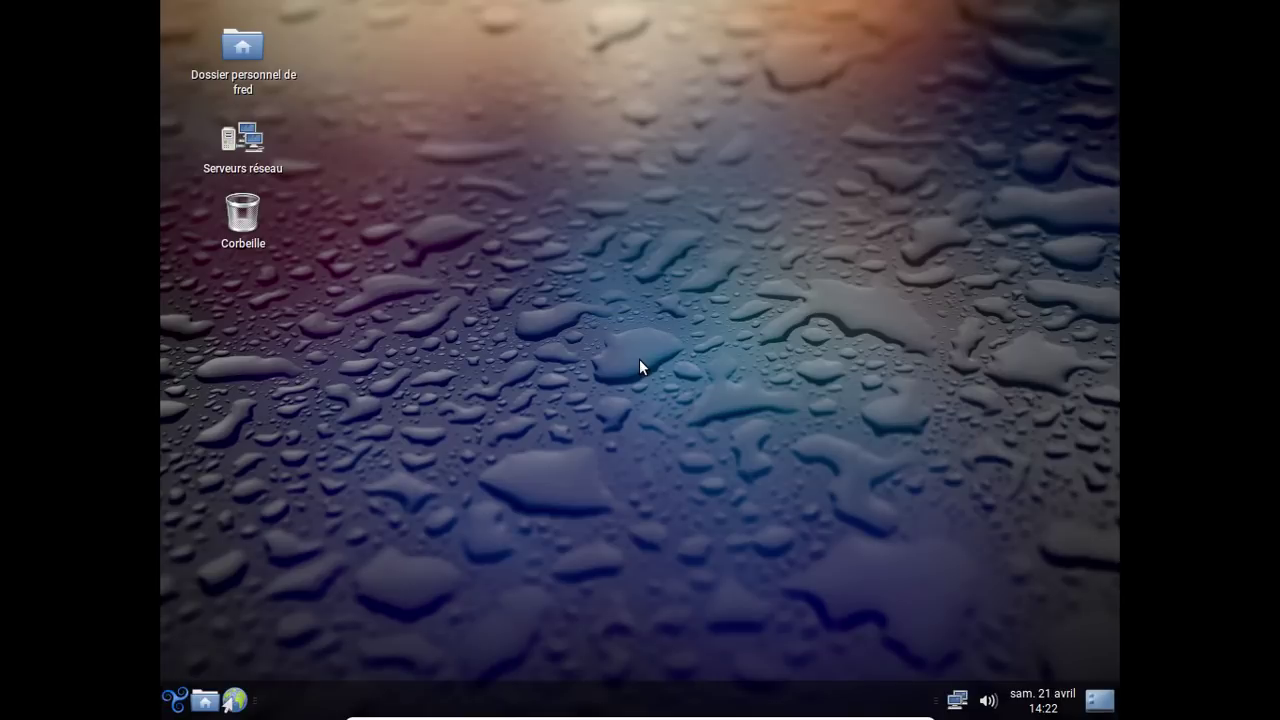
Step: Look through the installed applications by category, including Graphisme, Jeux, Accessoires and Autre
{"action": "left_click", "coordinate": [175, 700]}
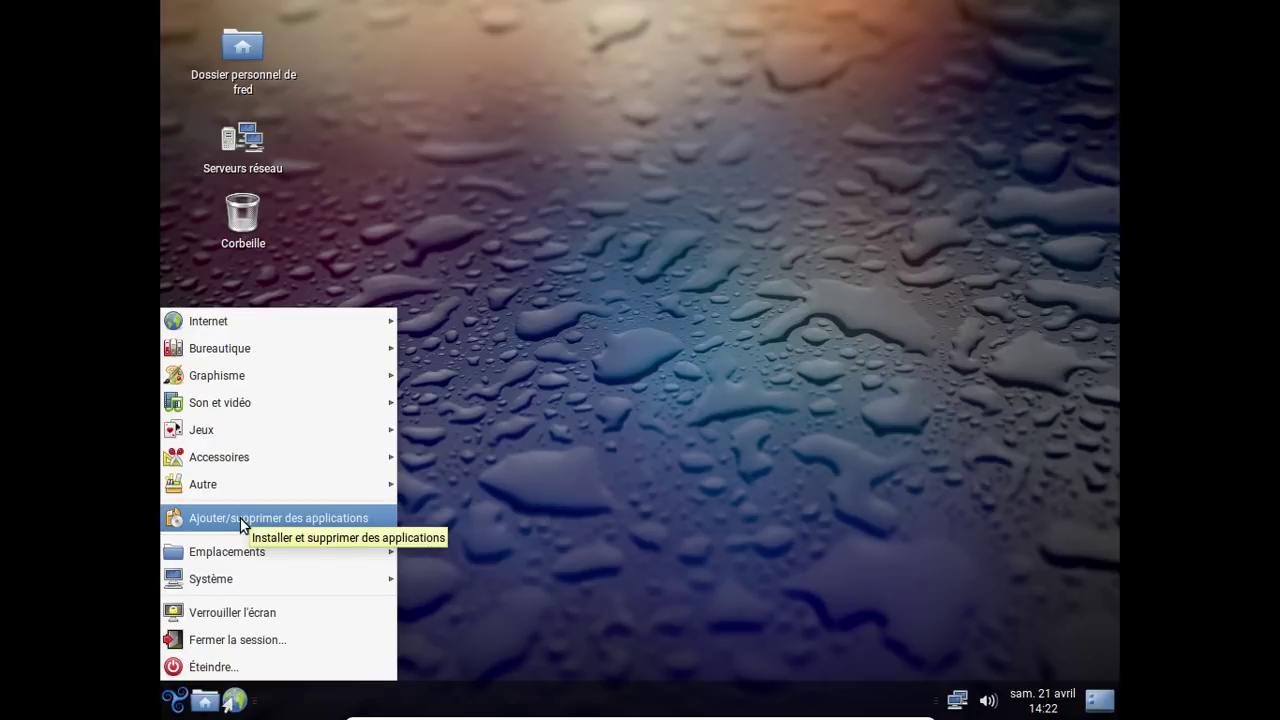
{"action": "mouse_move", "coordinate": [247, 320]}
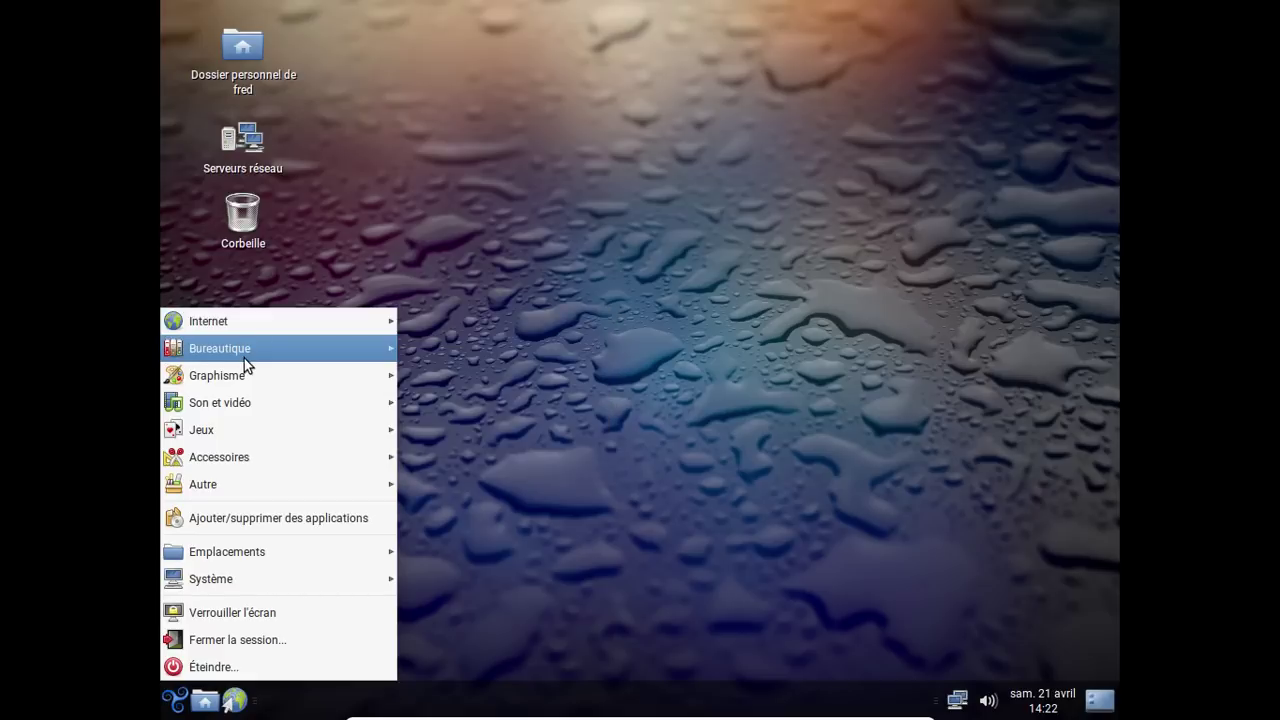
{"action": "mouse_move", "coordinate": [244, 358]}
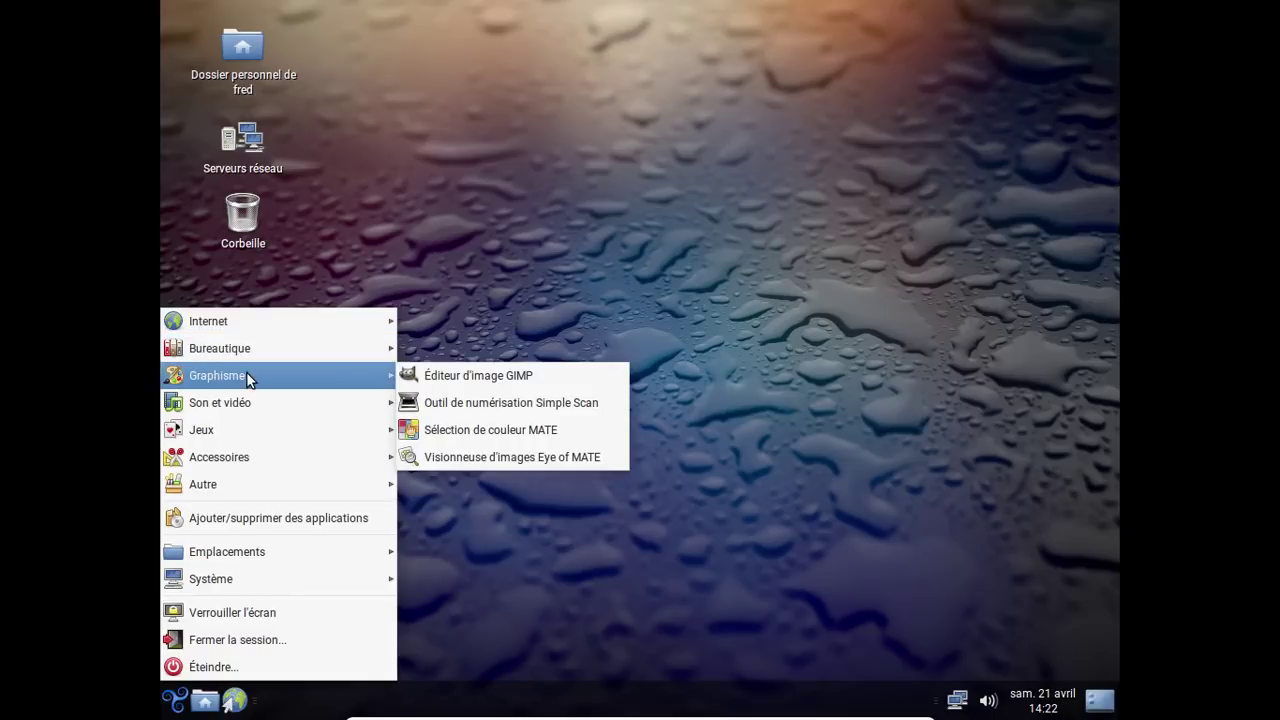
{"action": "mouse_move", "coordinate": [243, 415]}
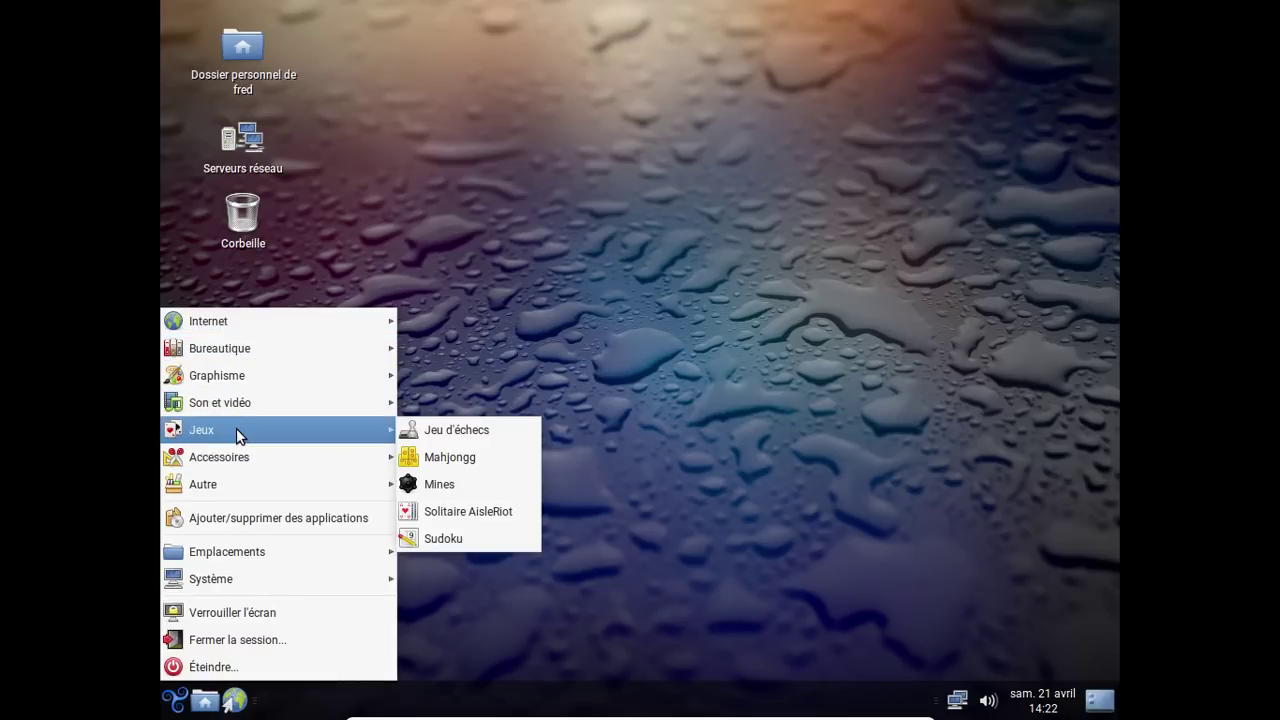
{"action": "mouse_move", "coordinate": [231, 462]}
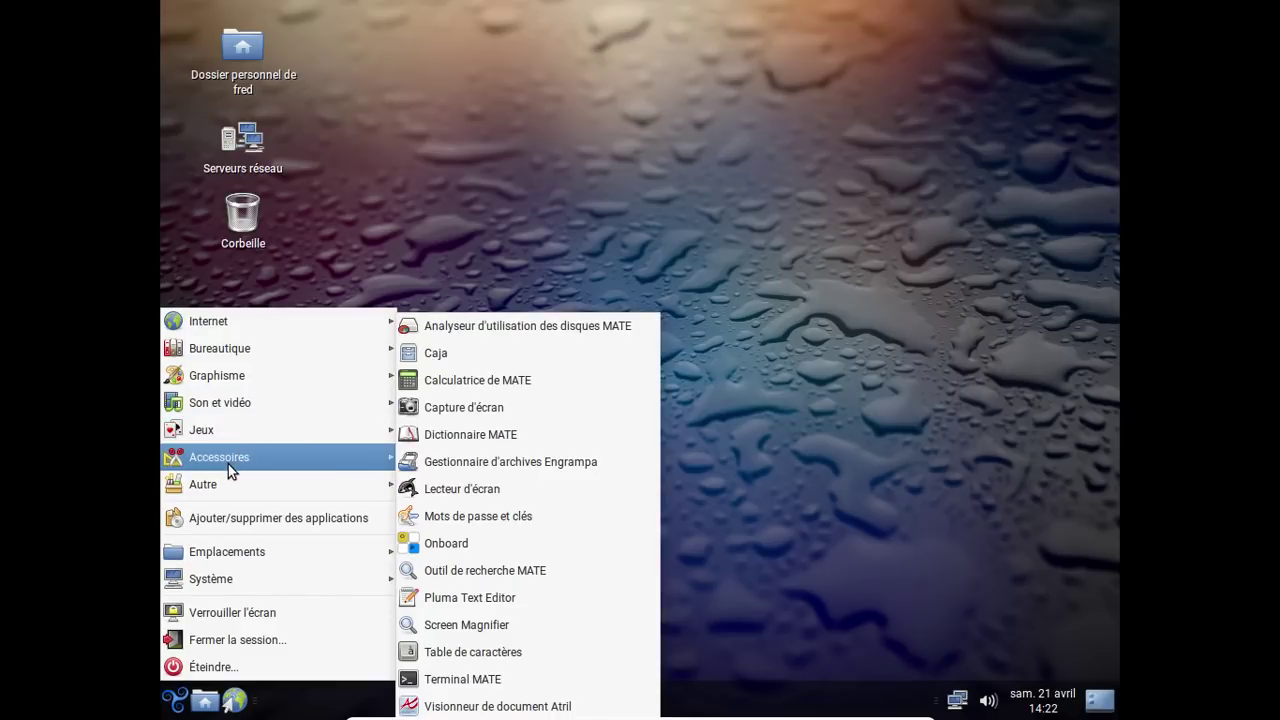
{"action": "mouse_move", "coordinate": [228, 484]}
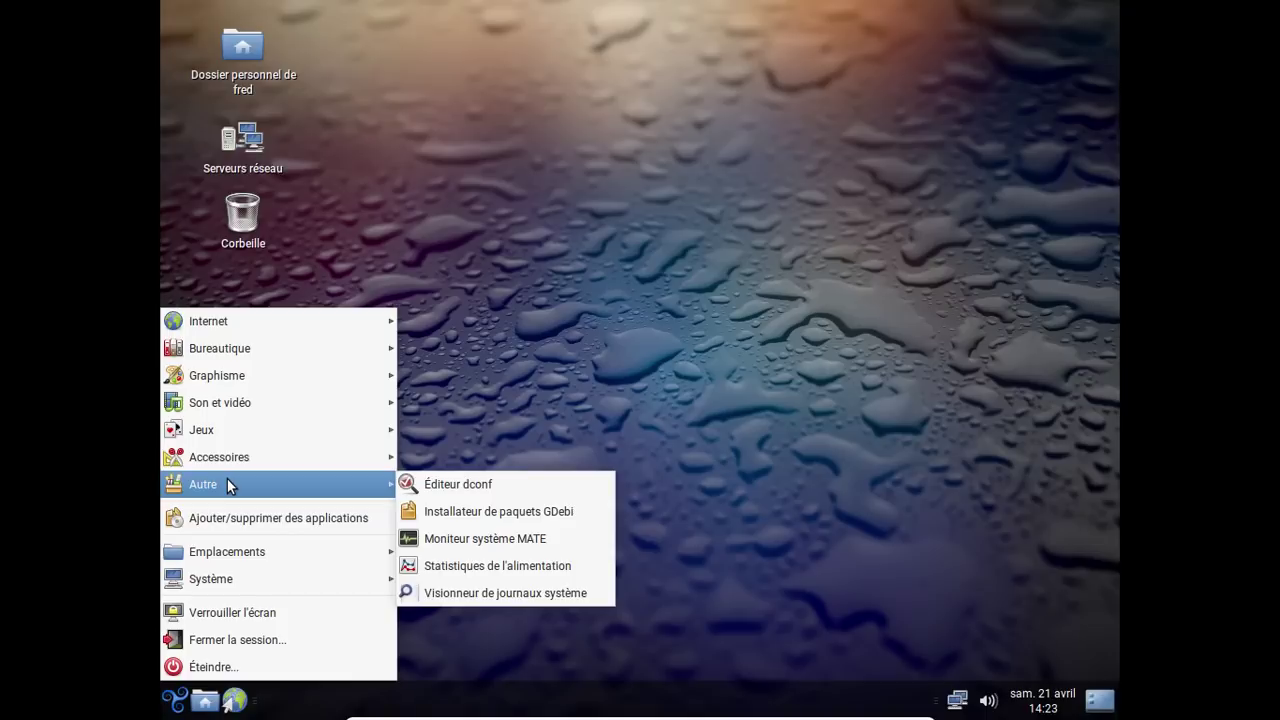
{"action": "left_click", "coordinate": [246, 88]}
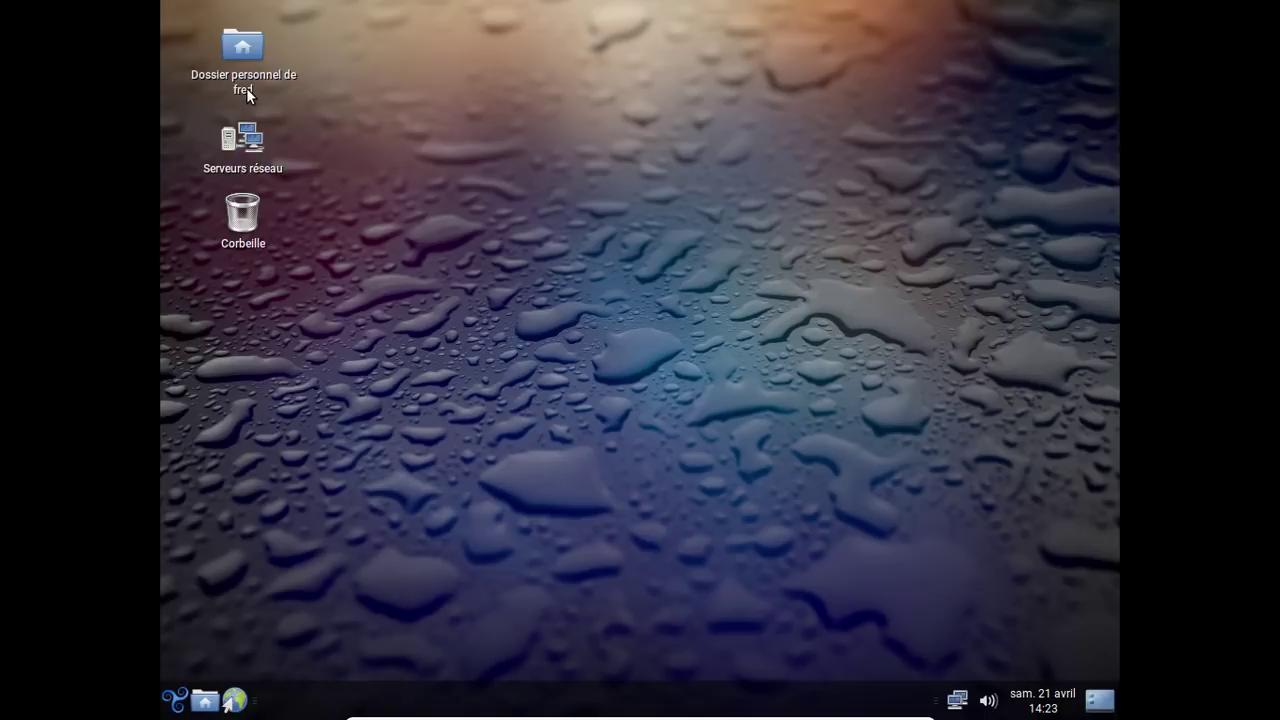
Step: Browse the network from the personal folder, view the shares on FREEBOX, and close the file manager
{"action": "left_click", "coordinate": [246, 88]}
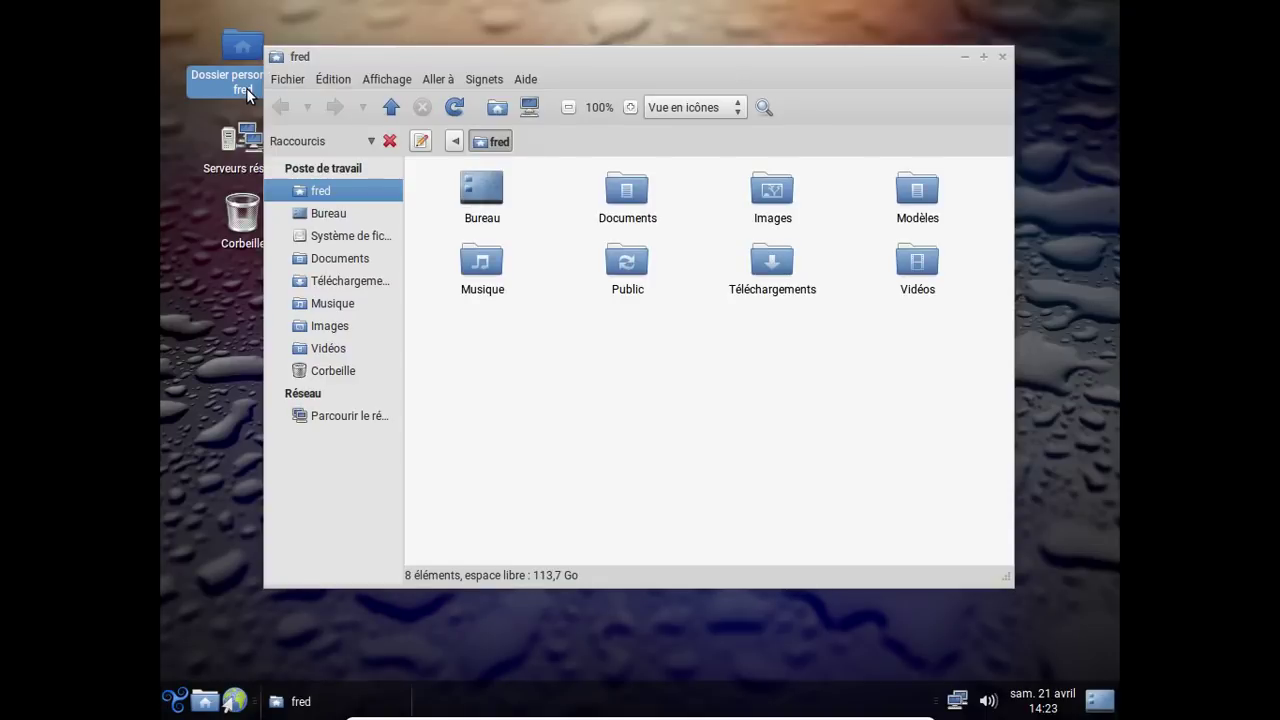
{"action": "left_click", "coordinate": [339, 414]}
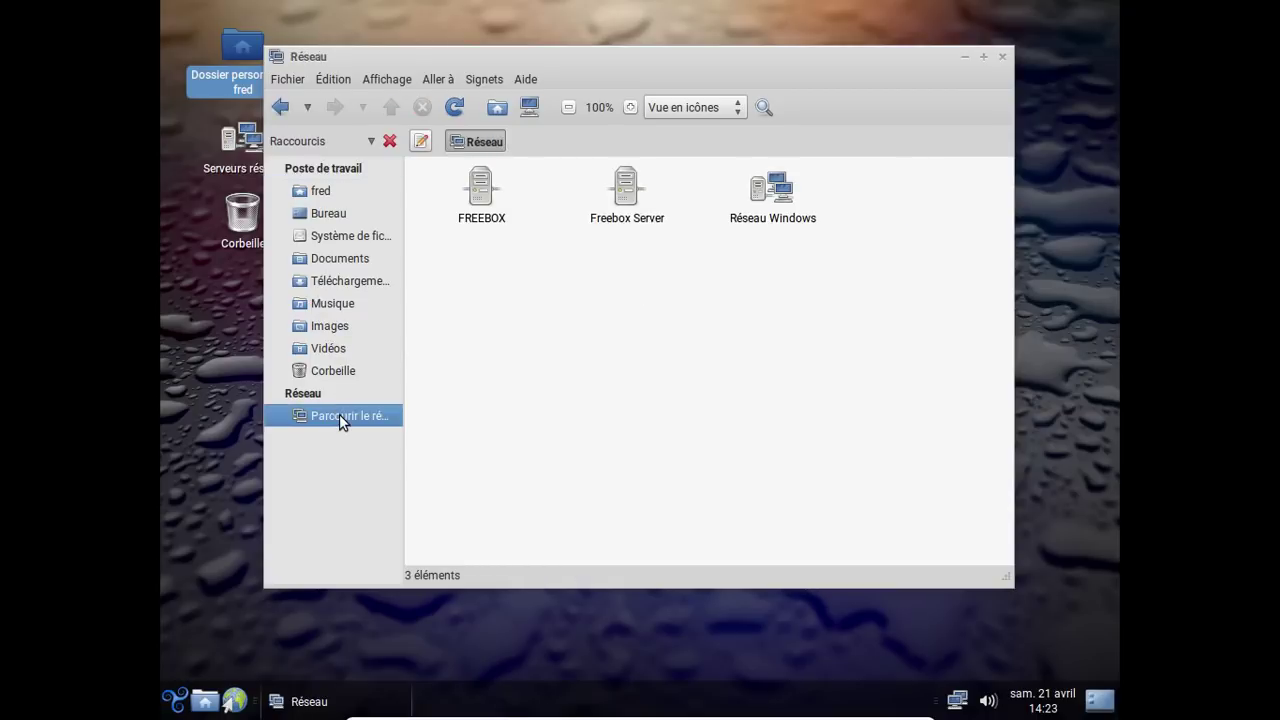
{"action": "left_click", "coordinate": [482, 196]}
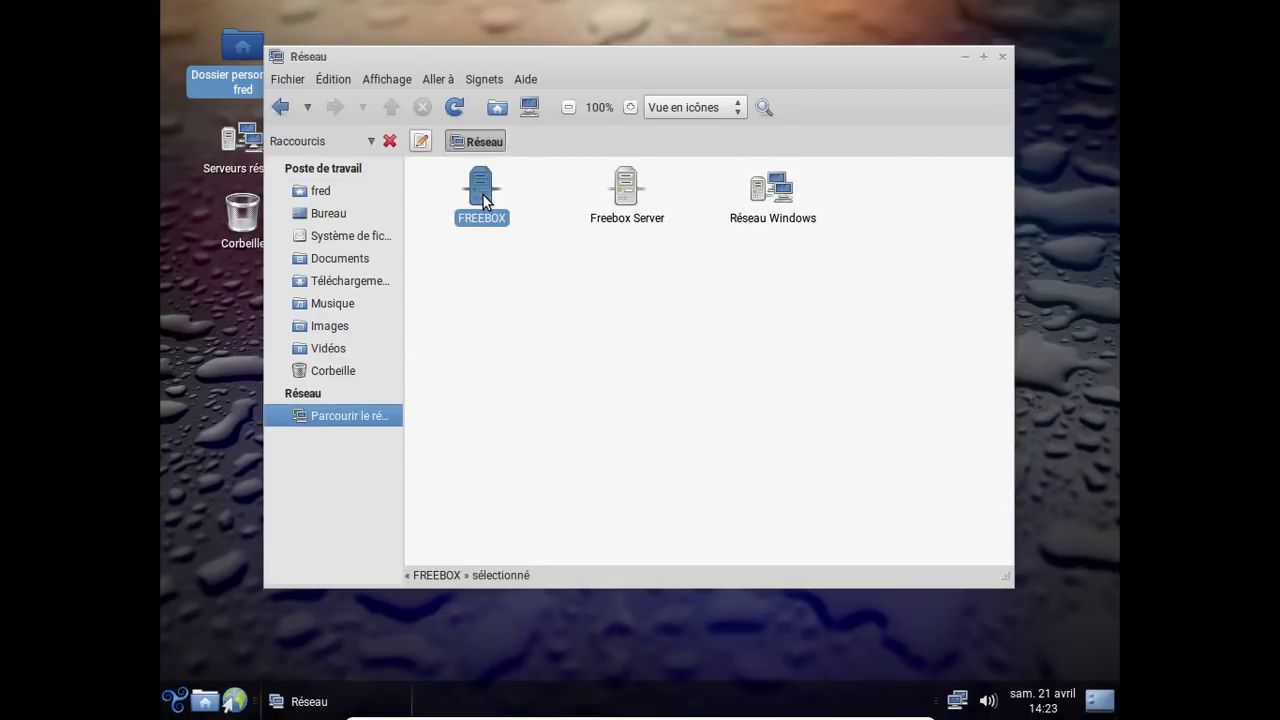
{"action": "double_click", "coordinate": [483, 195]}
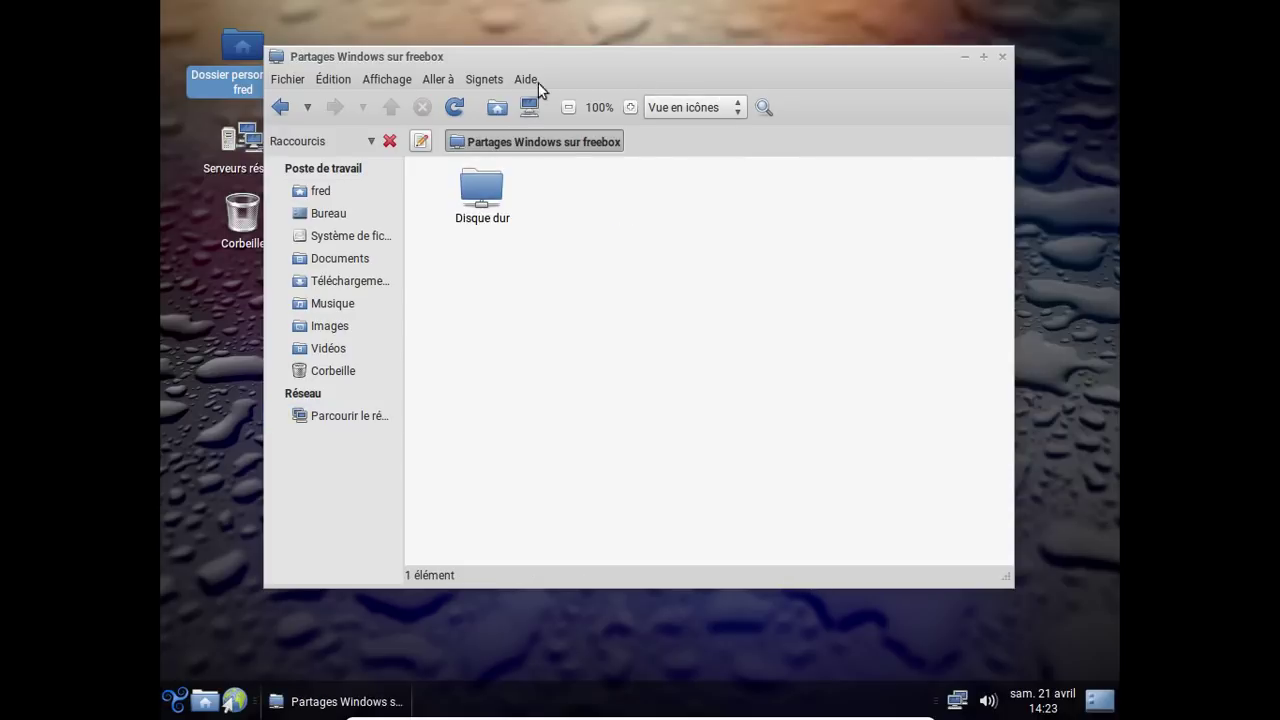
{"action": "left_click", "coordinate": [1003, 57]}
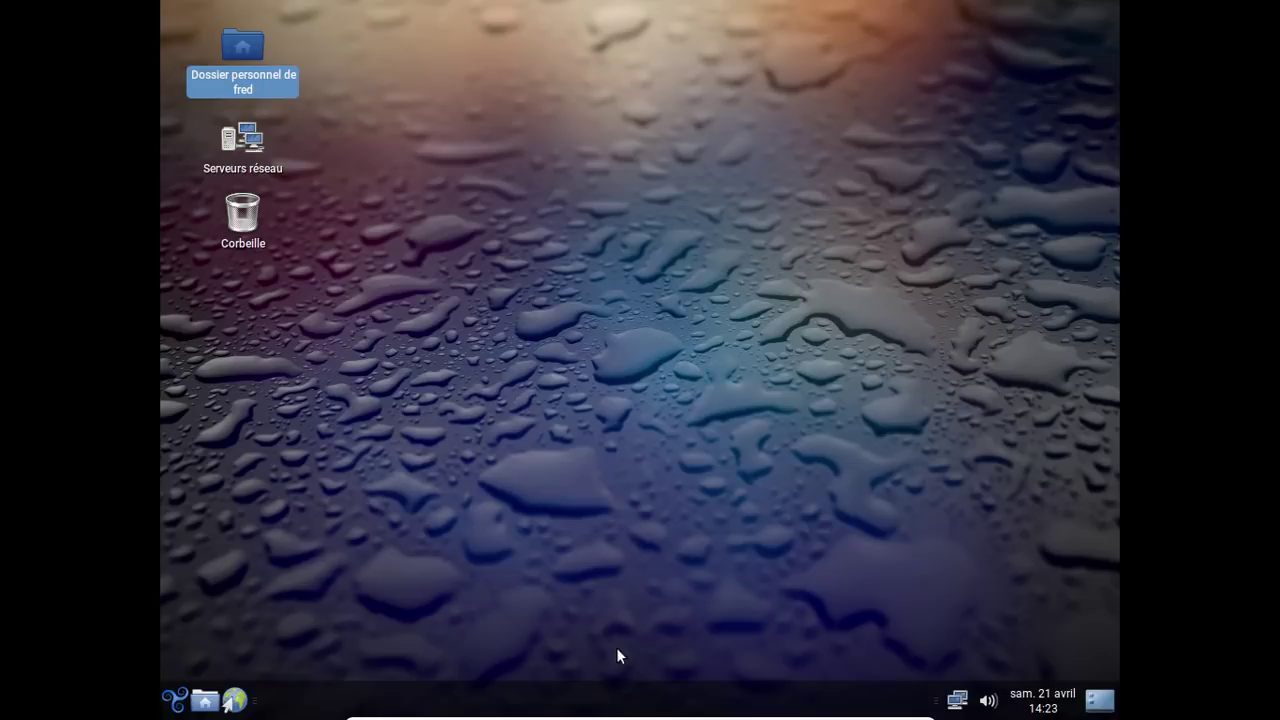
Step: View the version information of the MATE panel and close it
{"action": "right_click", "coordinate": [617, 690]}
{"action": "left_click", "coordinate": [656, 672]}
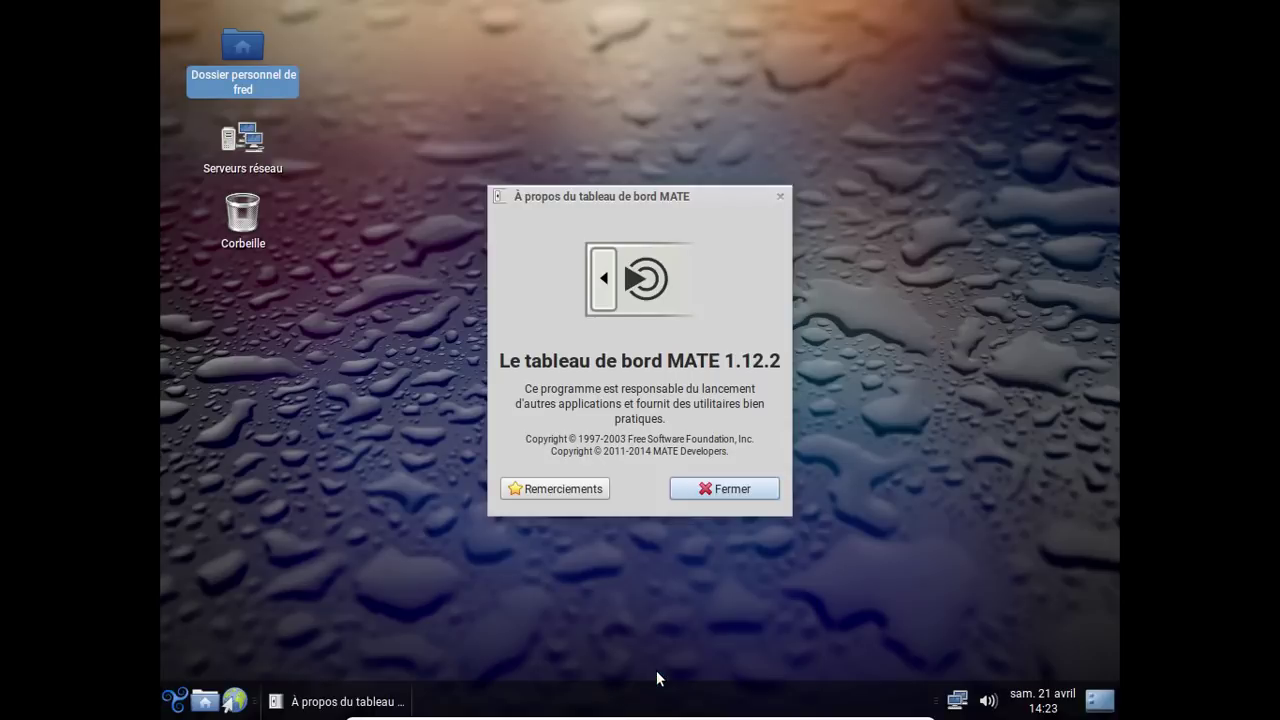
{"action": "left_click", "coordinate": [713, 490]}
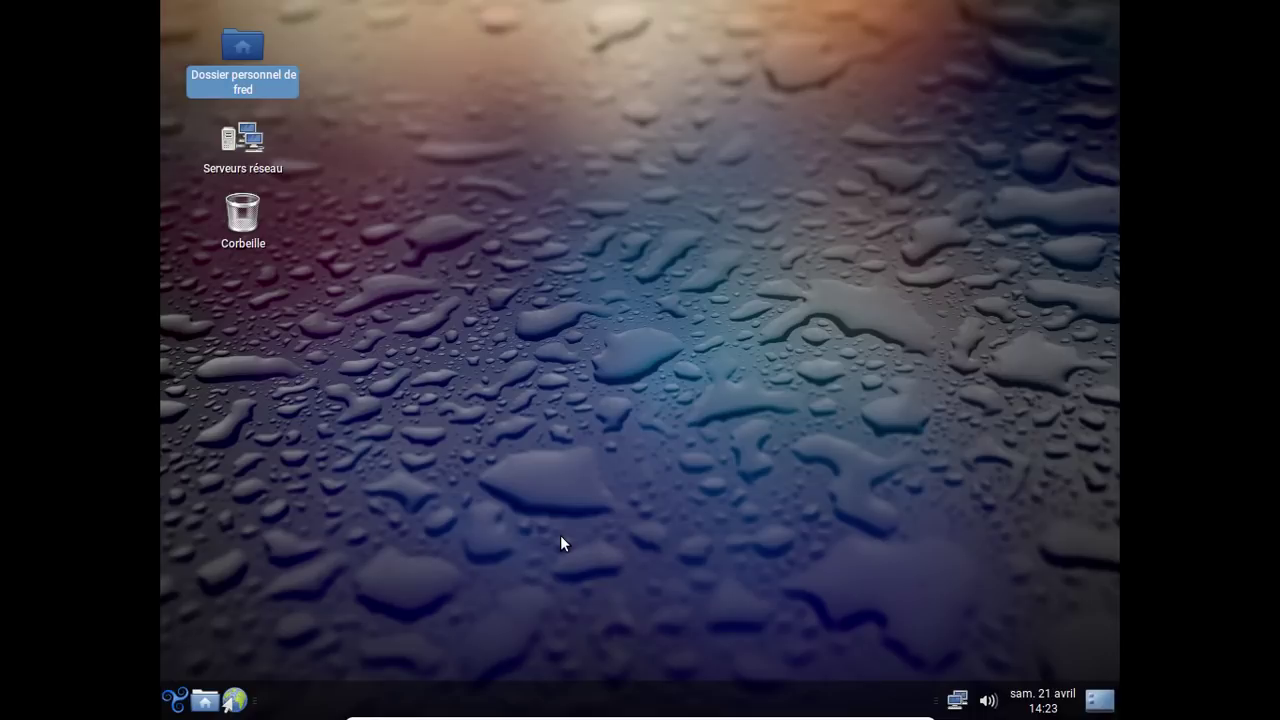
Step: Open Abrowser and look through the Vie privée options on its new tab page
{"action": "left_click", "coordinate": [236, 695]}
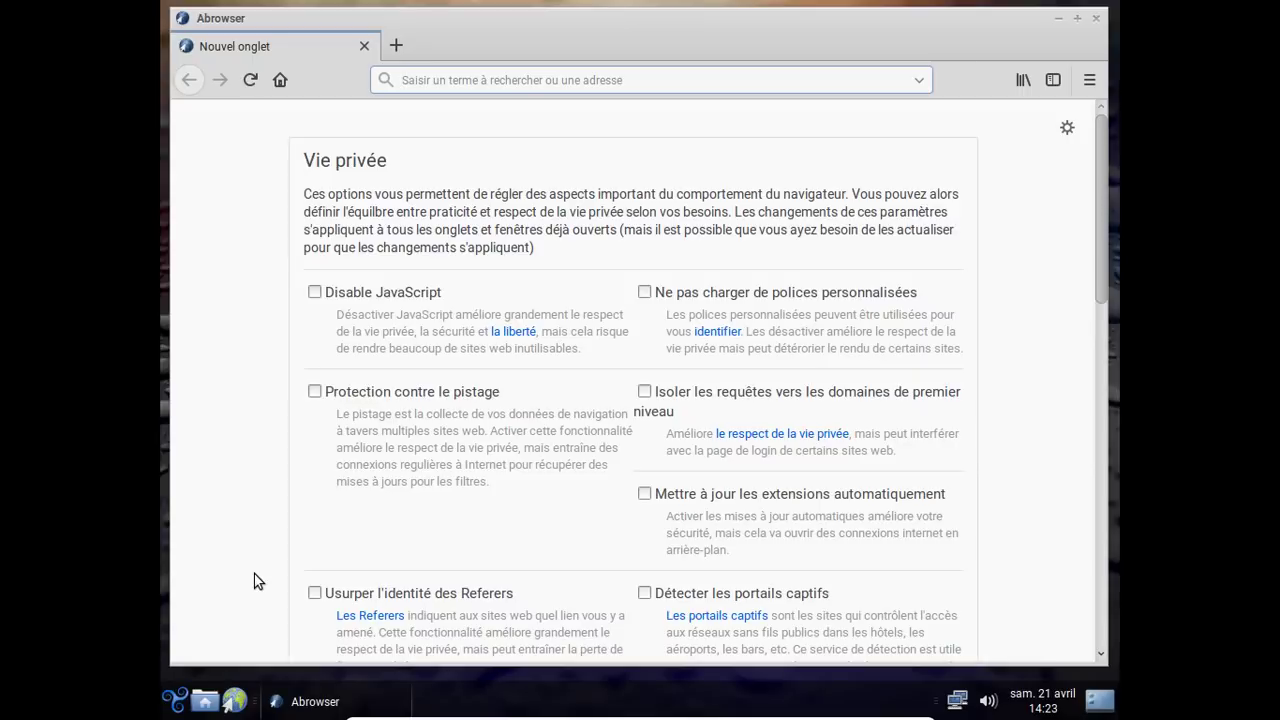
{"action": "scroll", "coordinate": [252, 520], "scroll_direction": "down", "scroll_amount": 3}
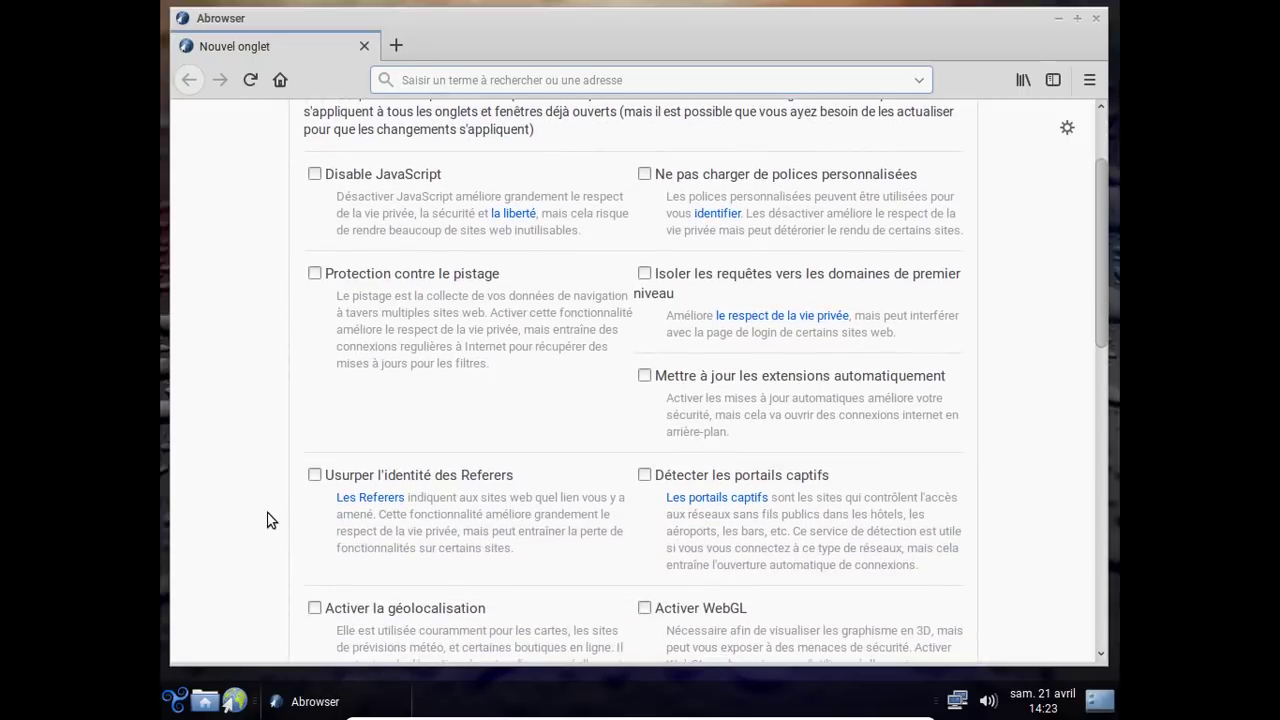
{"action": "scroll", "coordinate": [267, 520], "scroll_direction": "down", "scroll_amount": 10}
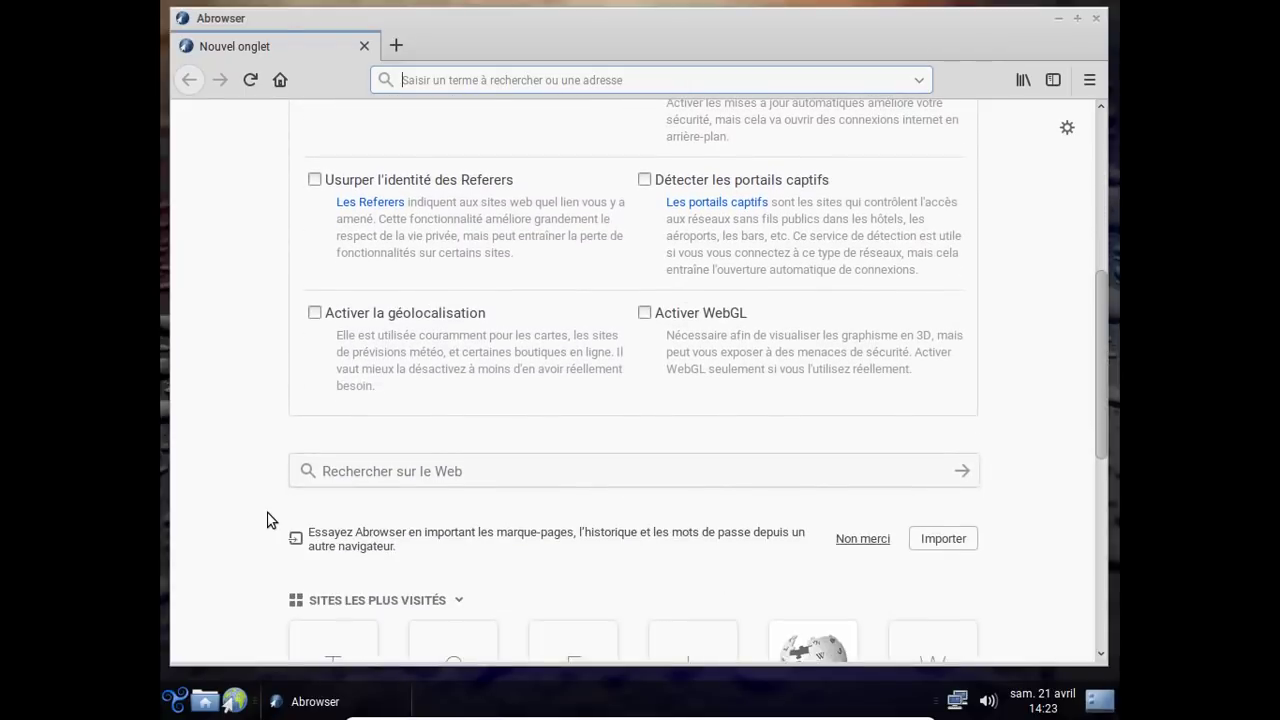
{"action": "scroll", "coordinate": [266, 517], "scroll_direction": "up", "scroll_amount": 13}
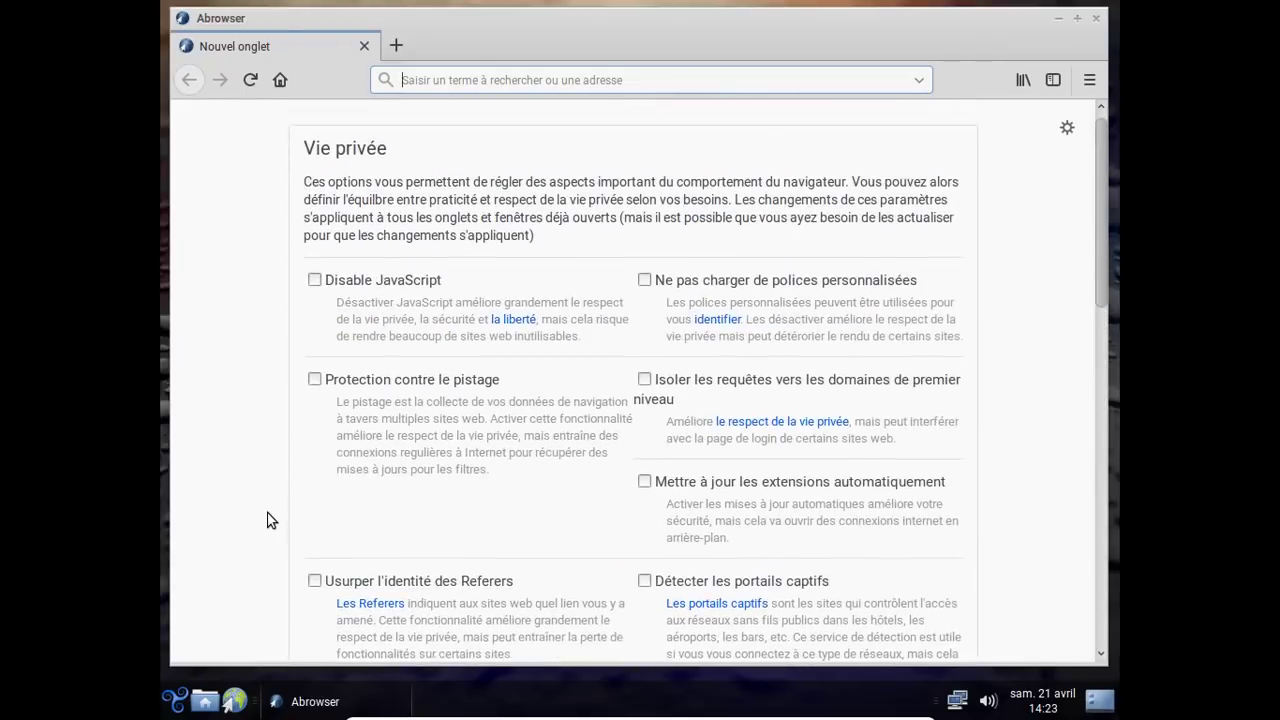
Step: Check the Abrowser version in its À propos window and close that window
{"action": "left_click", "coordinate": [1089, 80]}
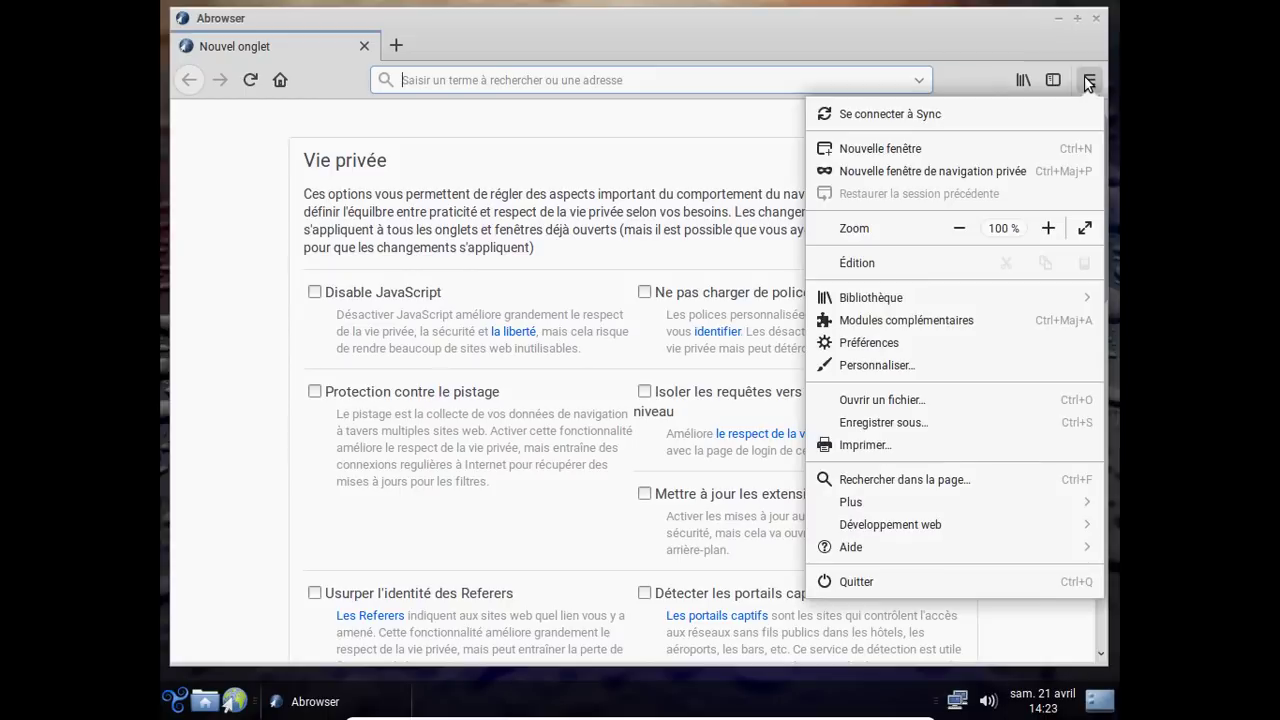
{"action": "left_click", "coordinate": [909, 553]}
{"action": "left_click", "coordinate": [912, 312]}
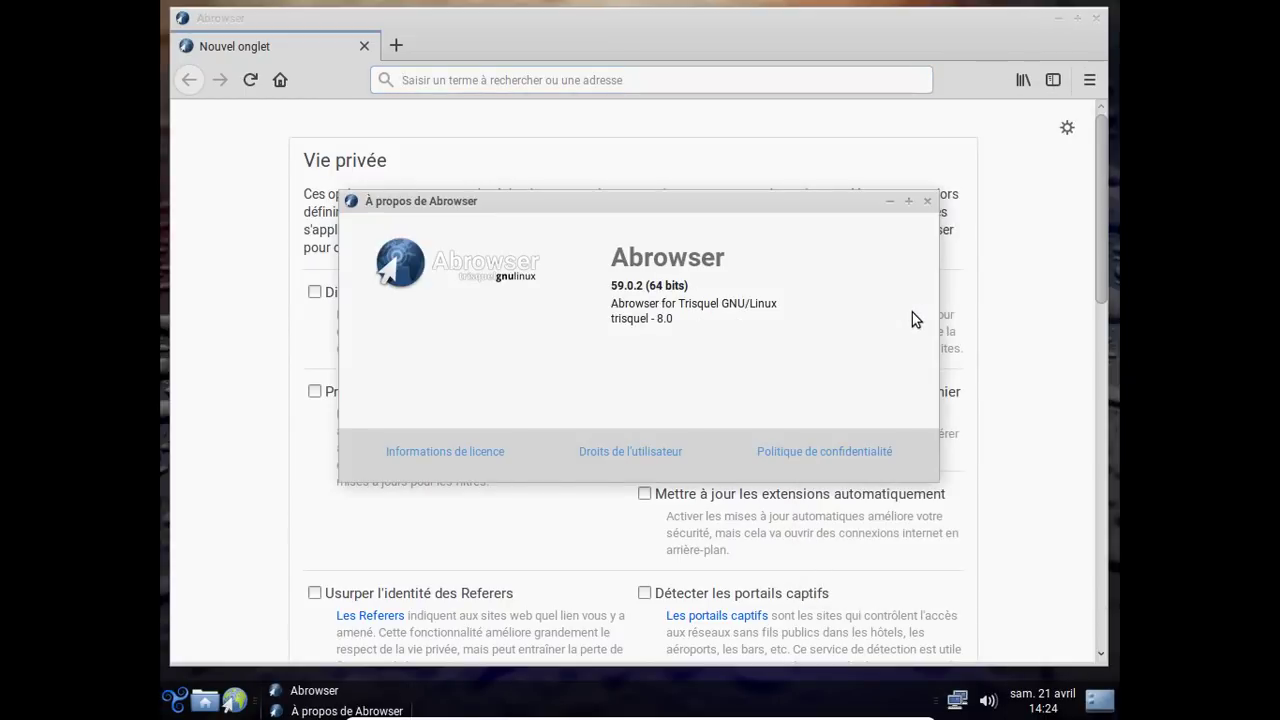
{"action": "left_click", "coordinate": [927, 201]}
Step: Open Abrowser's add-ons manager and agree to request English versions of web pages
{"action": "left_click", "coordinate": [1088, 80]}
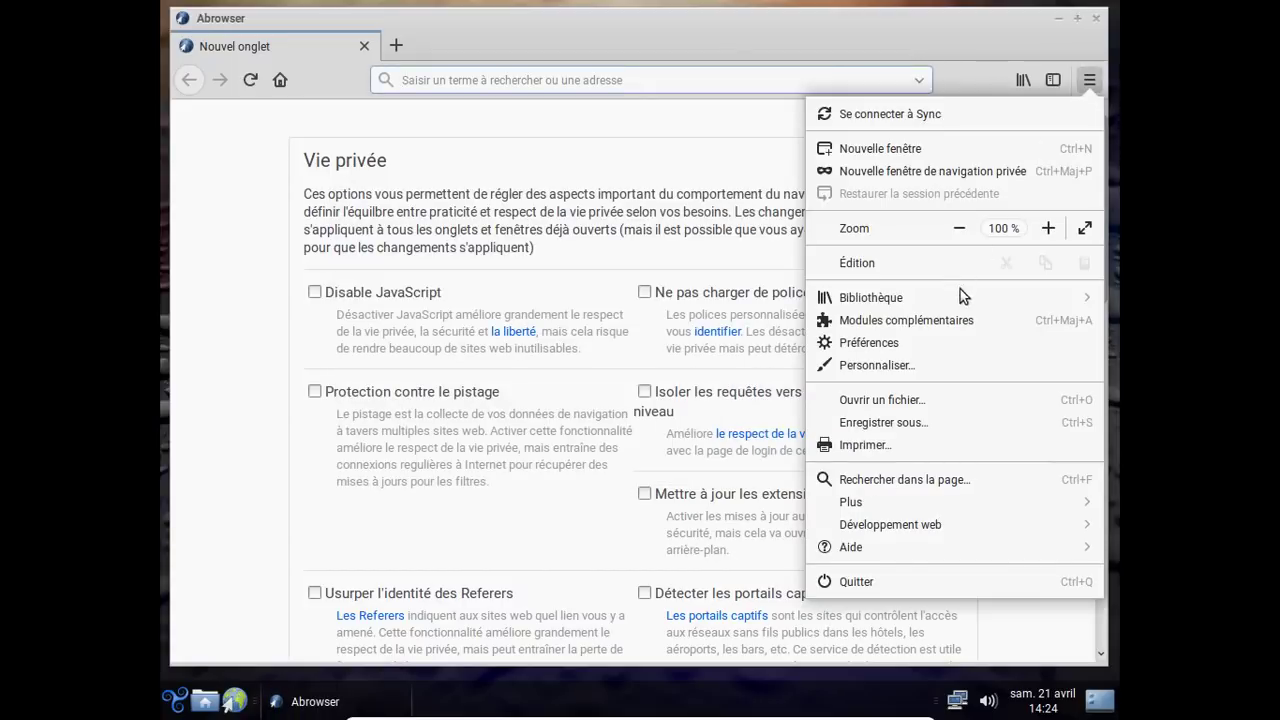
{"action": "left_click", "coordinate": [956, 321]}
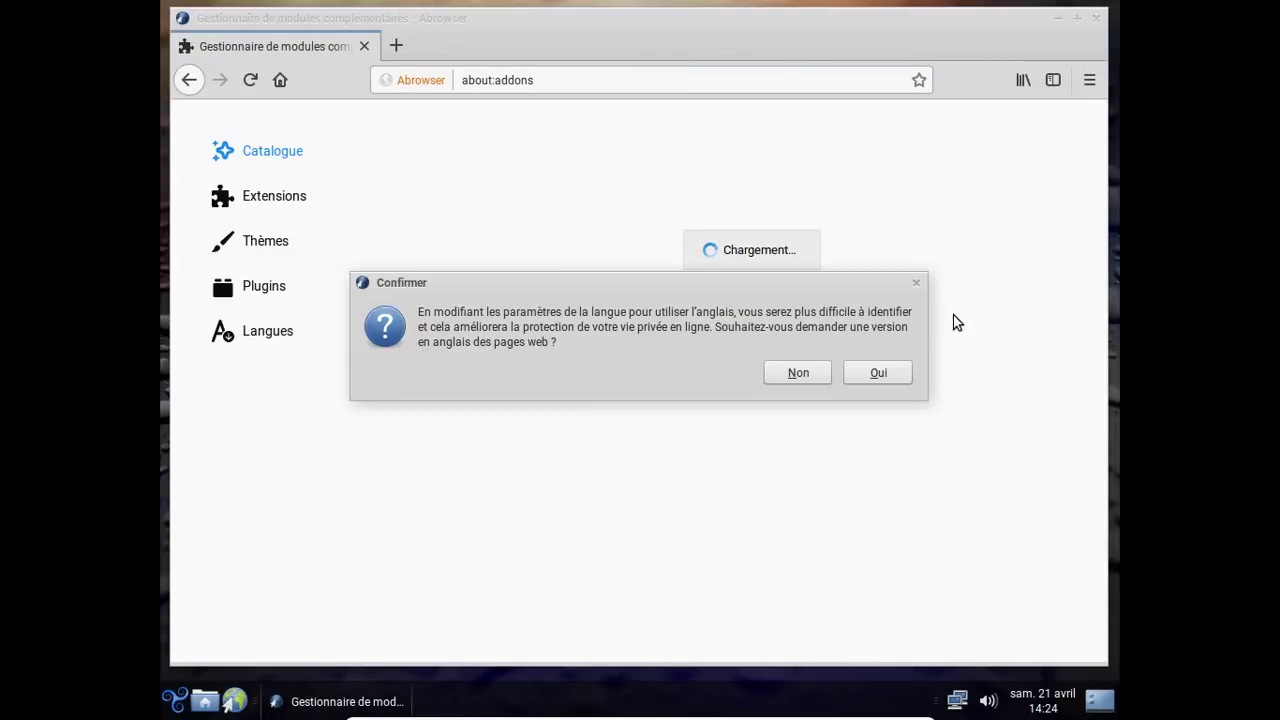
{"action": "left_click", "coordinate": [879, 373]}
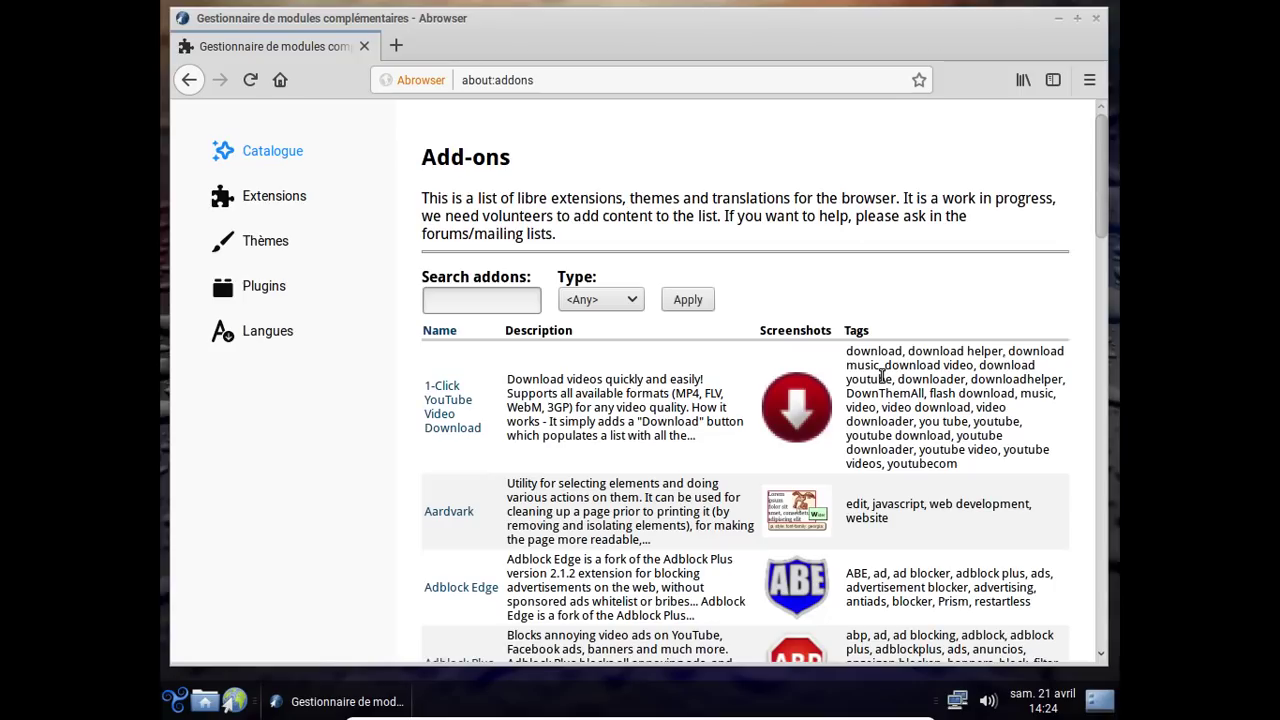
Step: Look through the first page of the libre add-ons catalogue and return to its beginning
{"action": "scroll", "coordinate": [881, 375], "scroll_direction": "down", "scroll_amount": 3}
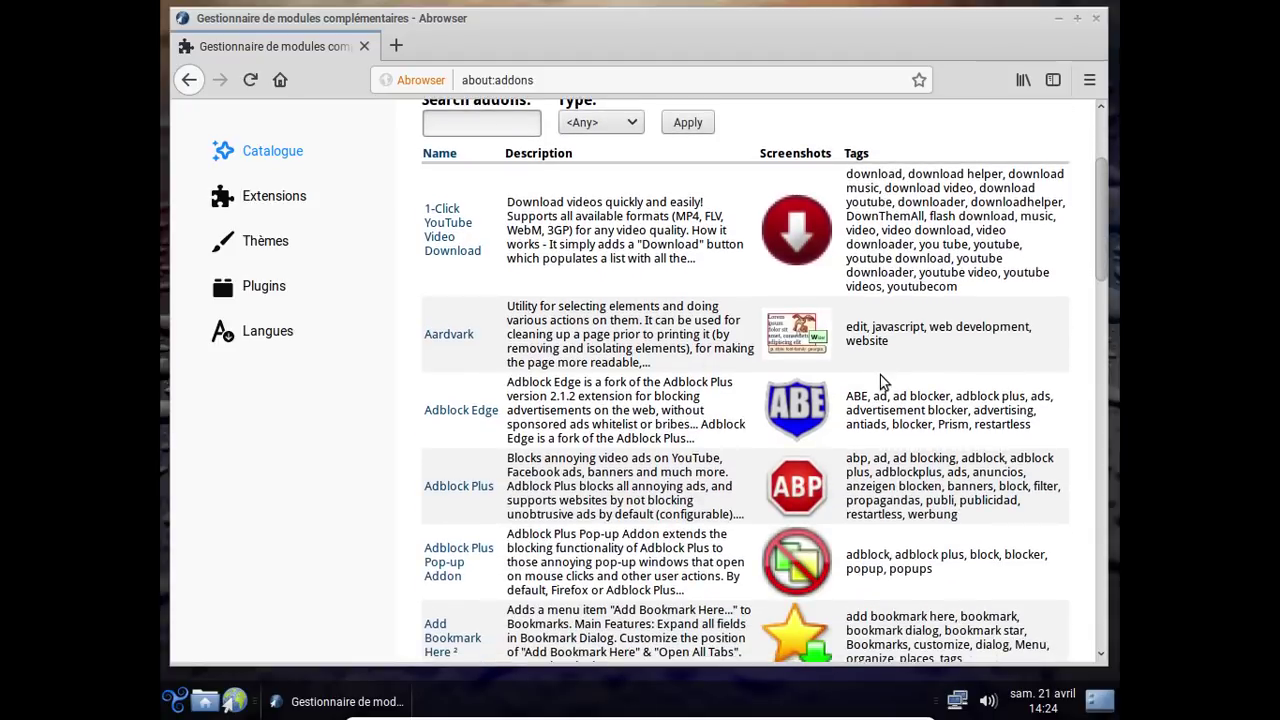
{"action": "scroll", "coordinate": [880, 375], "scroll_direction": "down", "scroll_amount": 7}
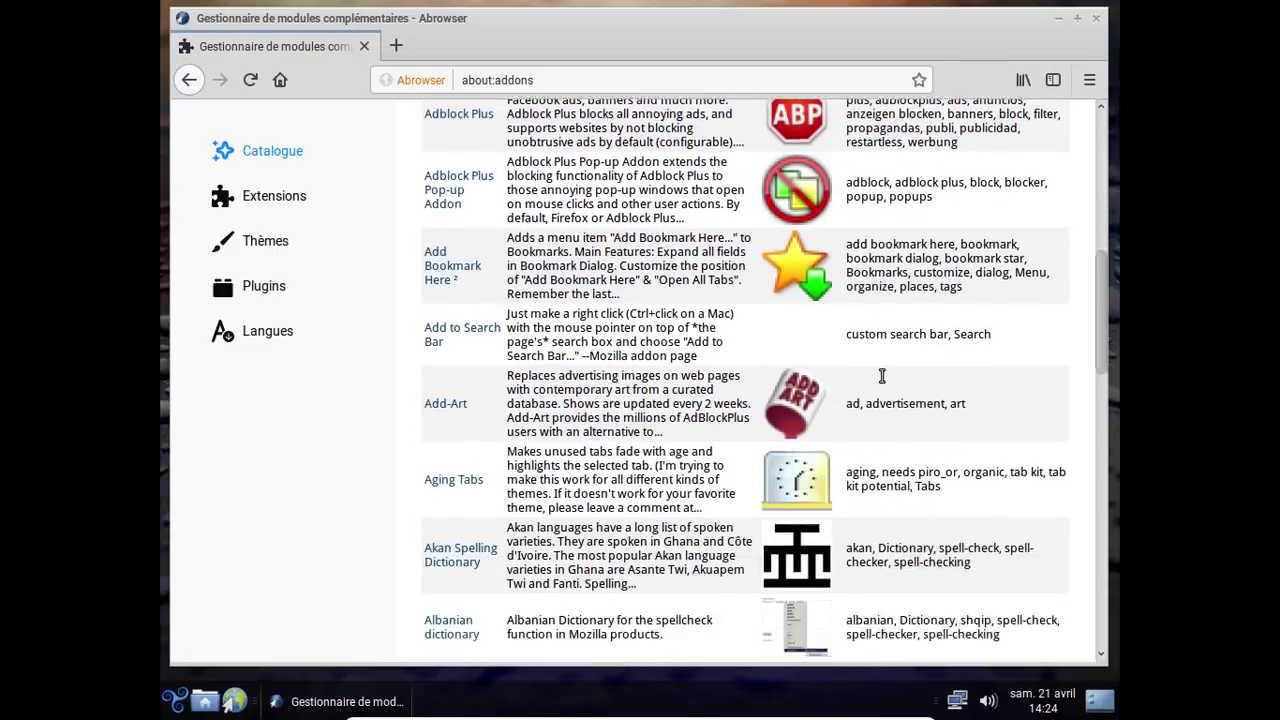
{"action": "scroll", "coordinate": [880, 375], "scroll_direction": "down", "scroll_amount": 10}
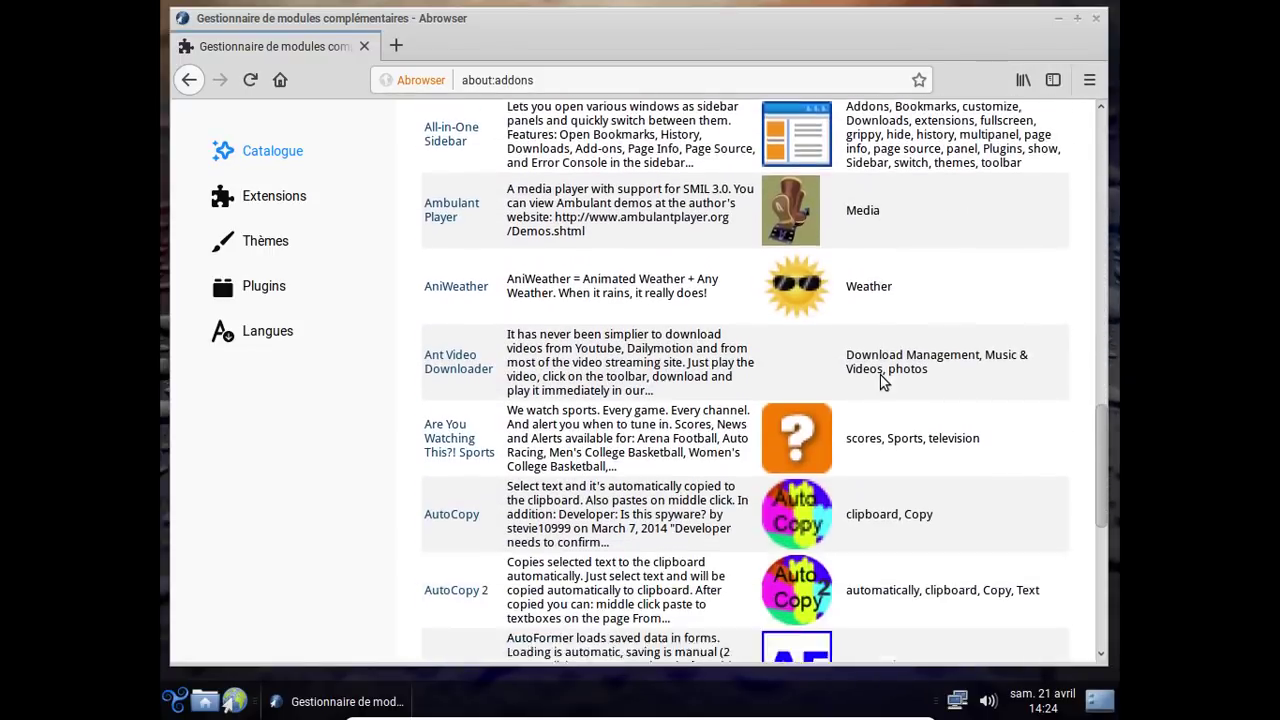
{"action": "scroll", "coordinate": [881, 375], "scroll_direction": "down", "scroll_amount": 7}
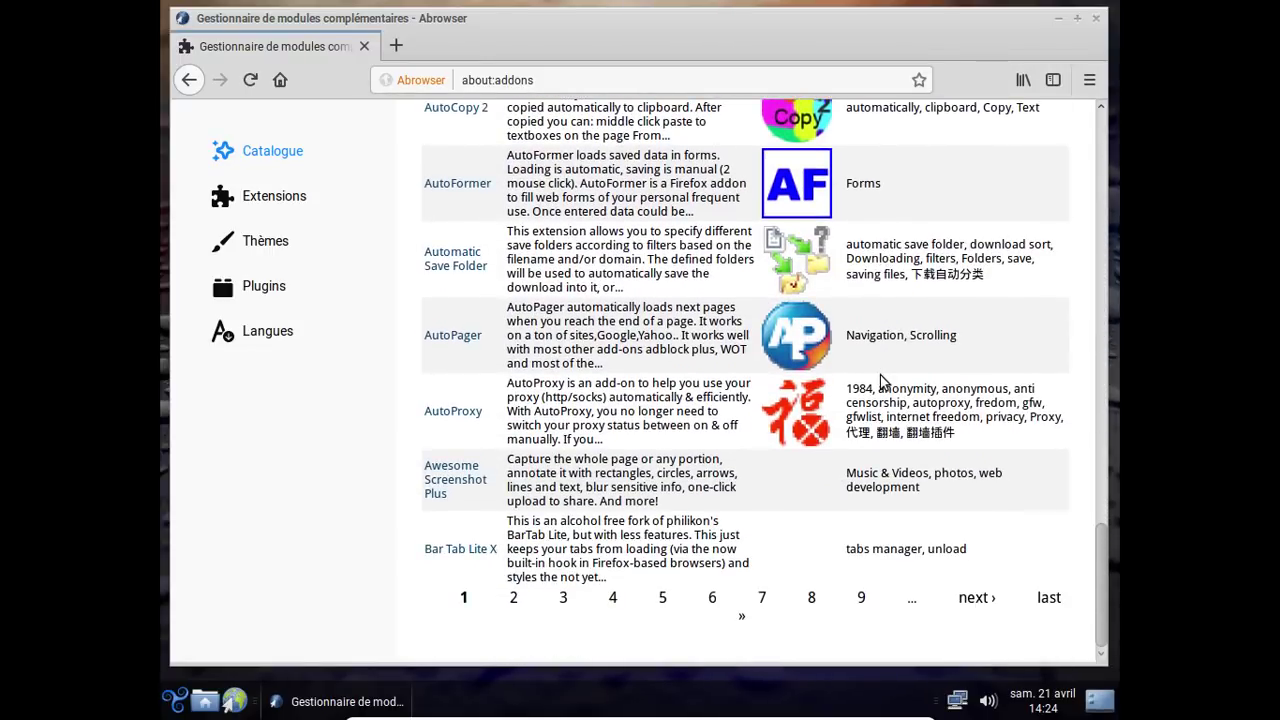
{"action": "scroll", "coordinate": [880, 377], "scroll_direction": "up", "scroll_amount": 14}
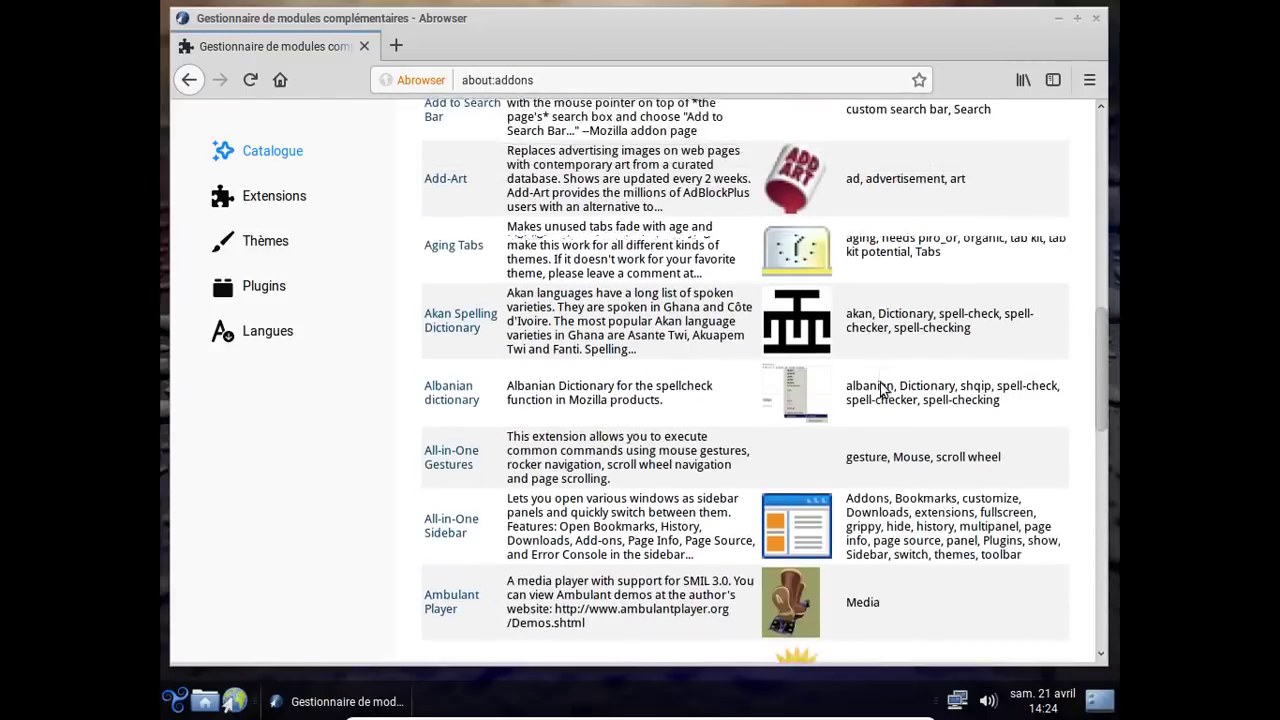
{"action": "scroll", "coordinate": [880, 384], "scroll_direction": "up", "scroll_amount": 13}
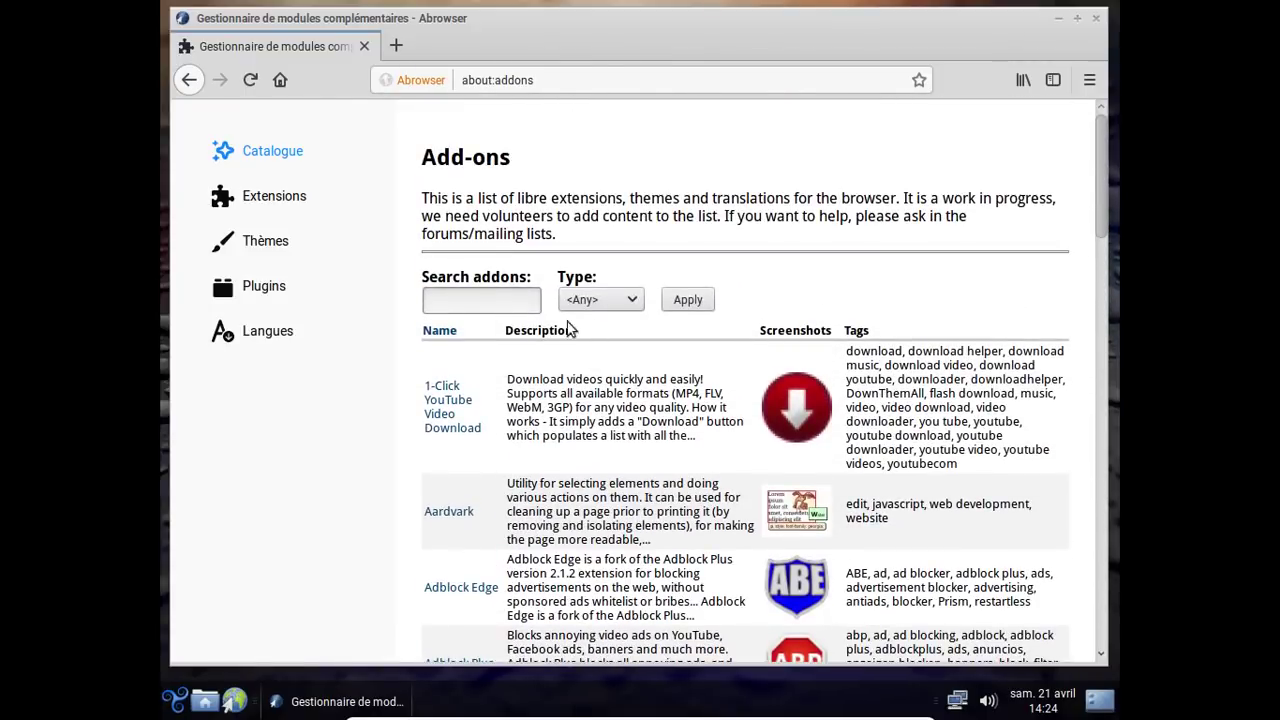
Step: Search the add-ons catalogue for "ublock" and open the uBlock Origin page
{"action": "left_click", "coordinate": [468, 296]}
{"action": "type", "text": "ublock"}
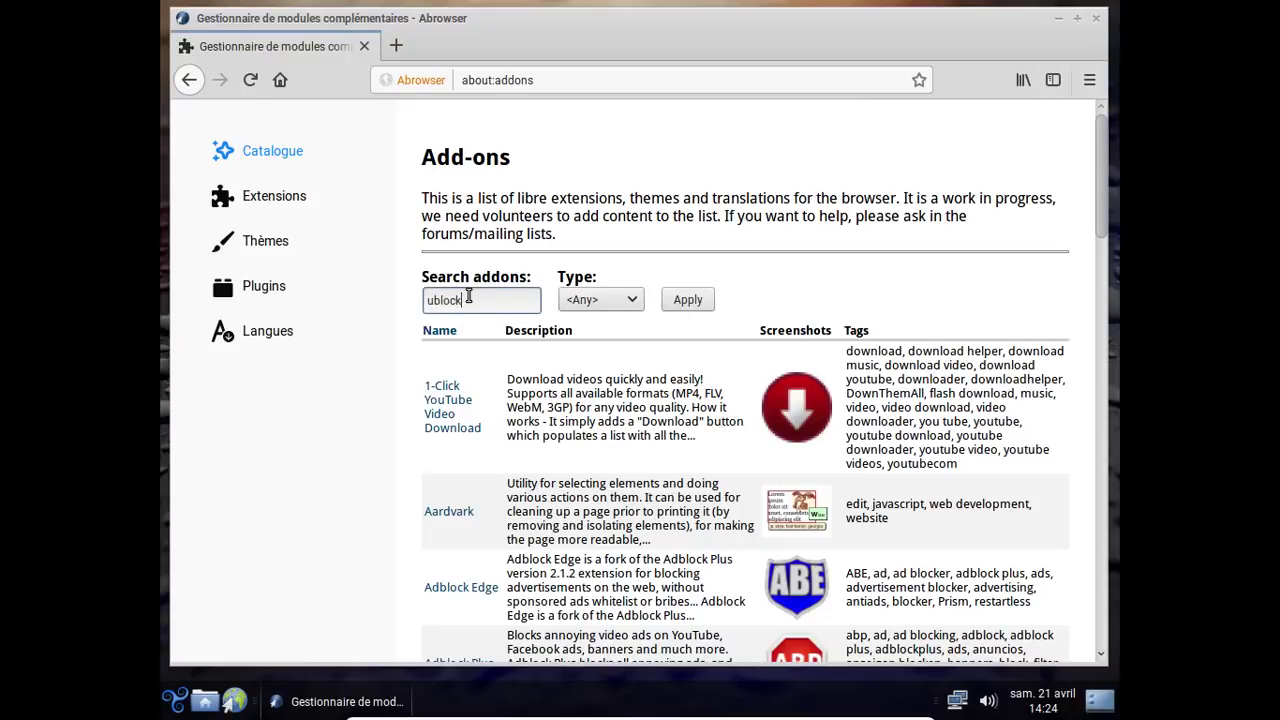
{"action": "key", "text": "Return"}
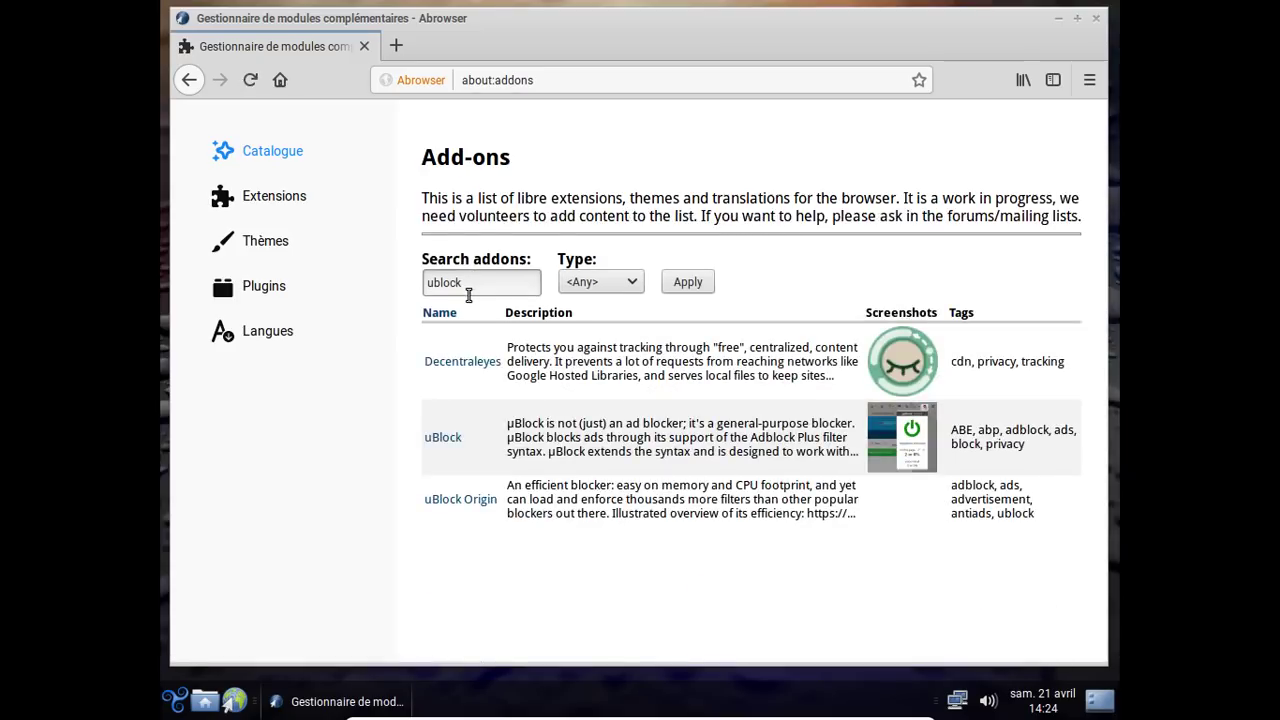
{"action": "left_click", "coordinate": [465, 503]}
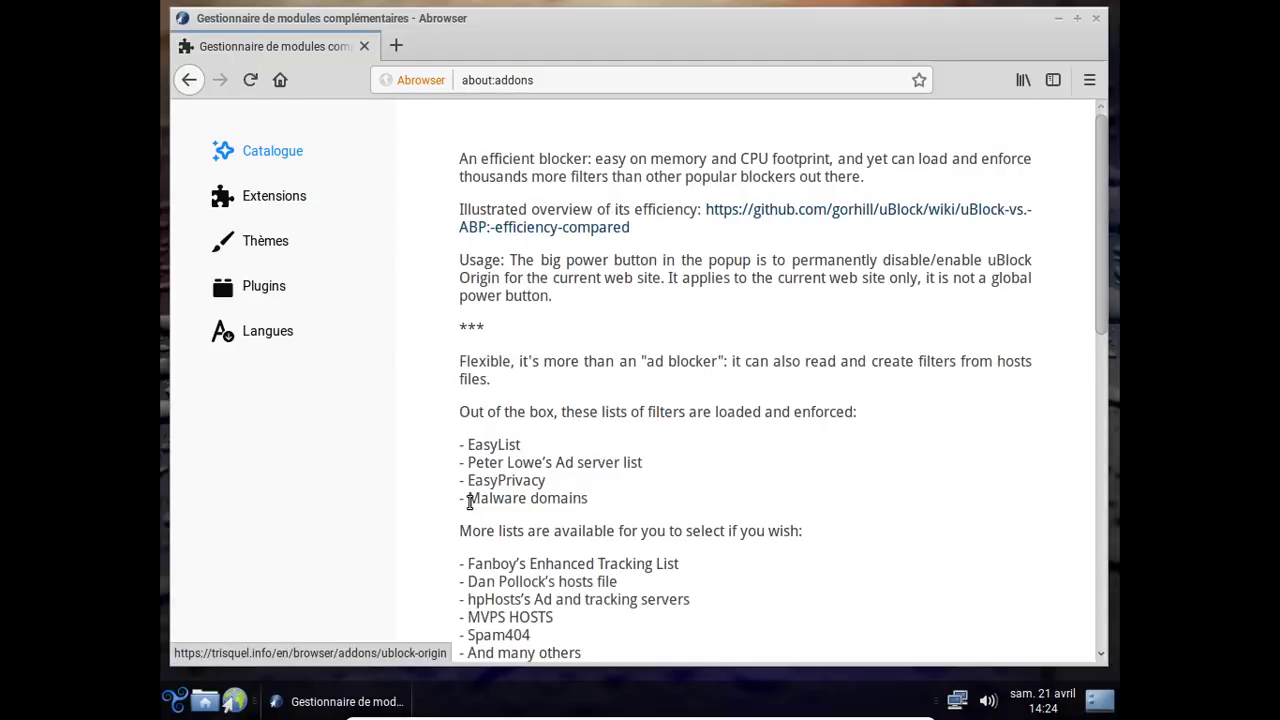
Step: Read through the uBlock Origin description and try to install the extension, authorising trisquel.info to install software
{"action": "scroll", "coordinate": [730, 368], "scroll_direction": "down", "scroll_amount": 10}
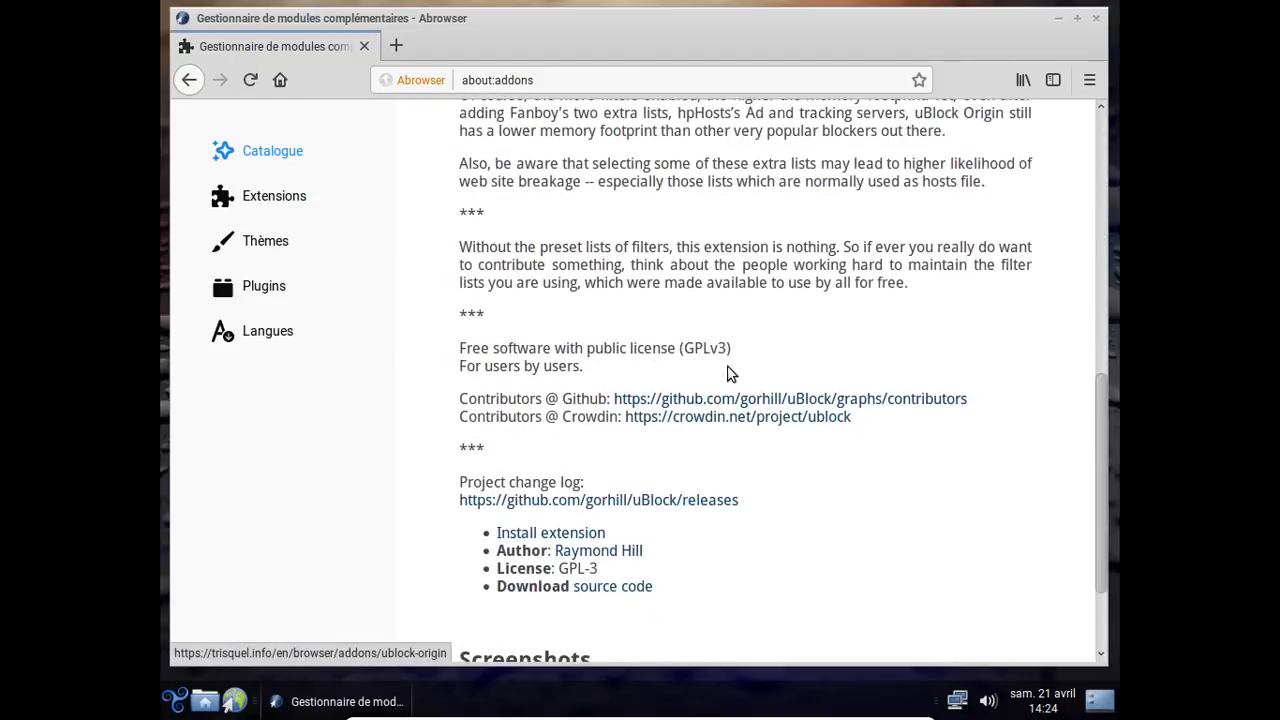
{"action": "scroll", "coordinate": [728, 373], "scroll_direction": "down", "scroll_amount": 2}
{"action": "scroll", "coordinate": [728, 373], "scroll_direction": "up", "scroll_amount": 8}
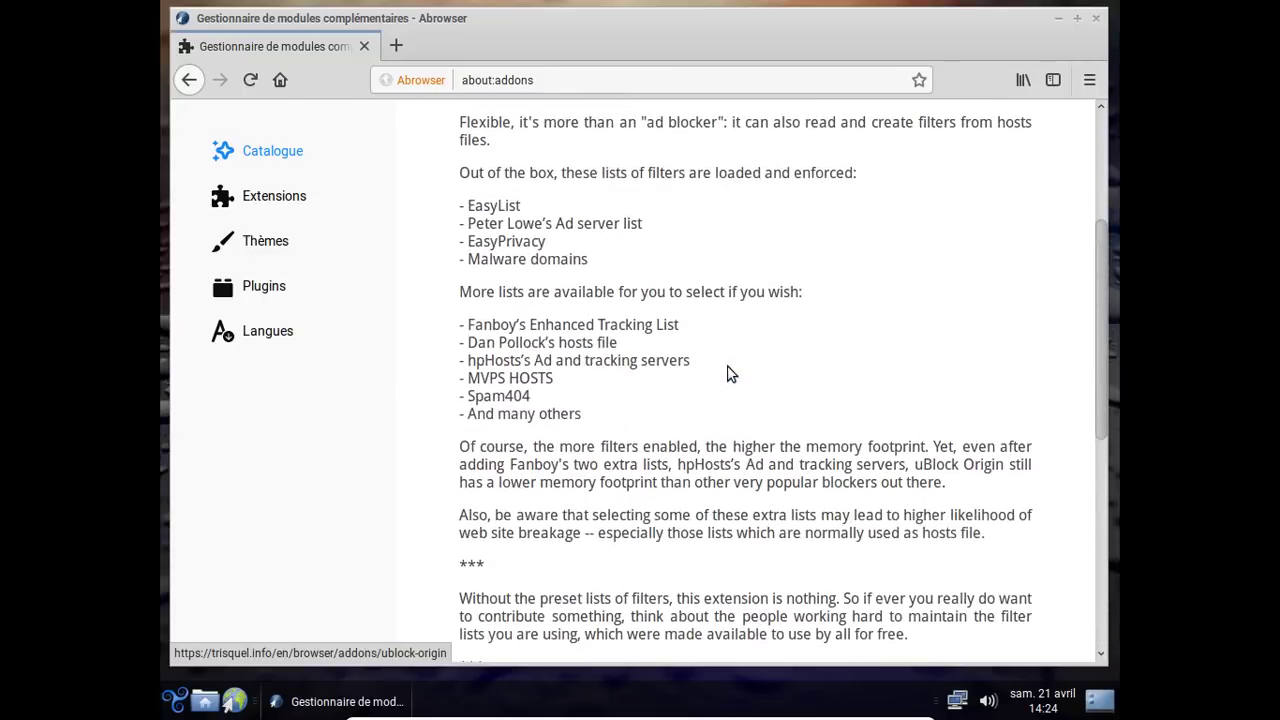
{"action": "scroll", "coordinate": [728, 373], "scroll_direction": "up", "scroll_amount": 4}
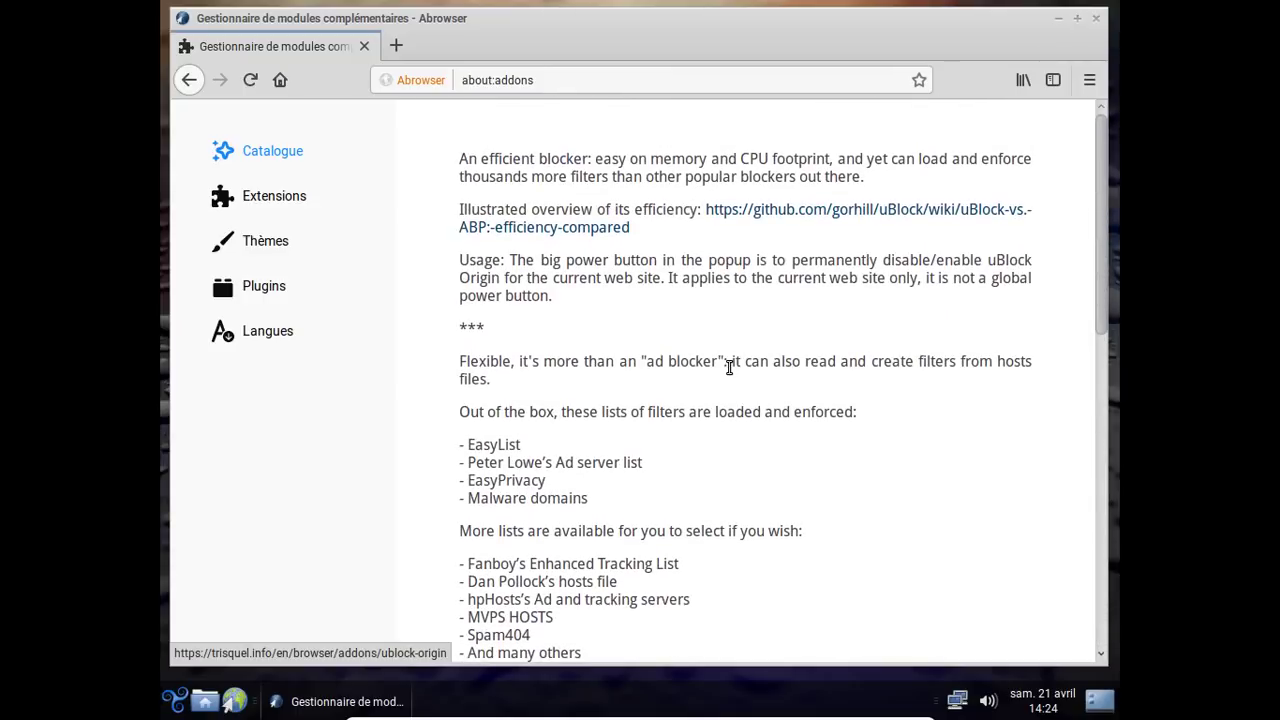
{"action": "scroll", "coordinate": [730, 368], "scroll_direction": "down", "scroll_amount": 15}
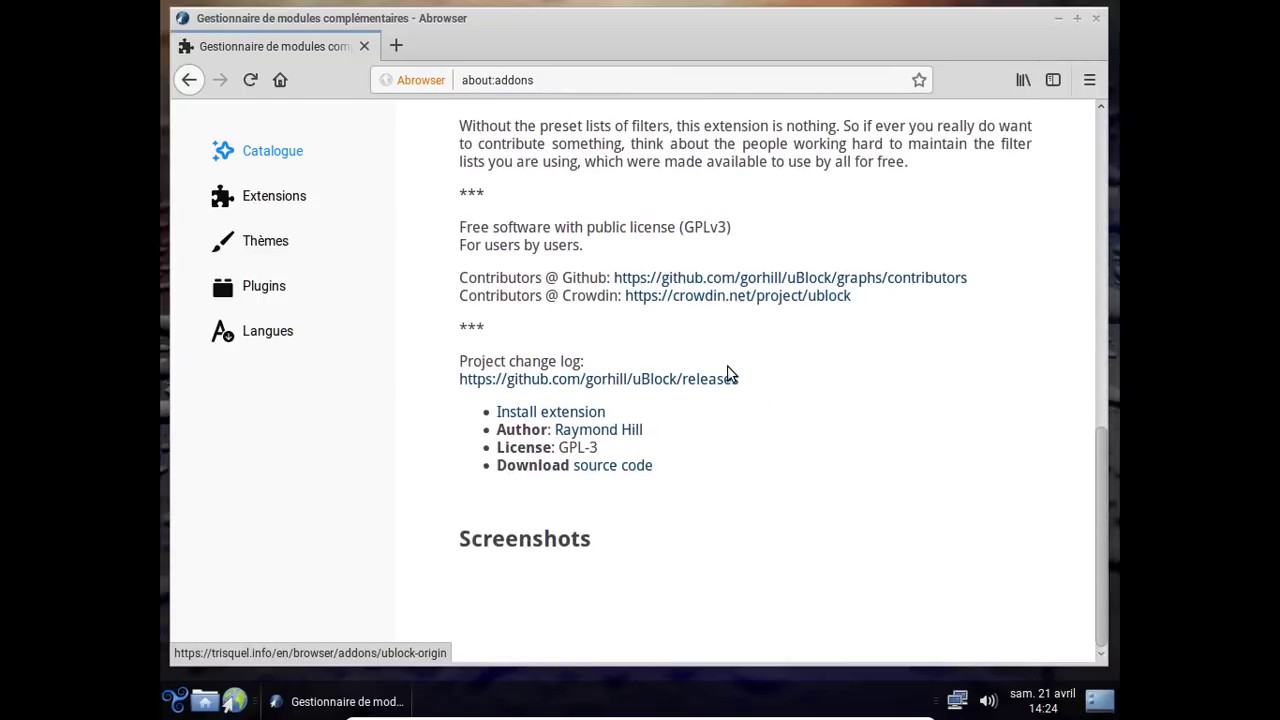
{"action": "left_click", "coordinate": [538, 412]}
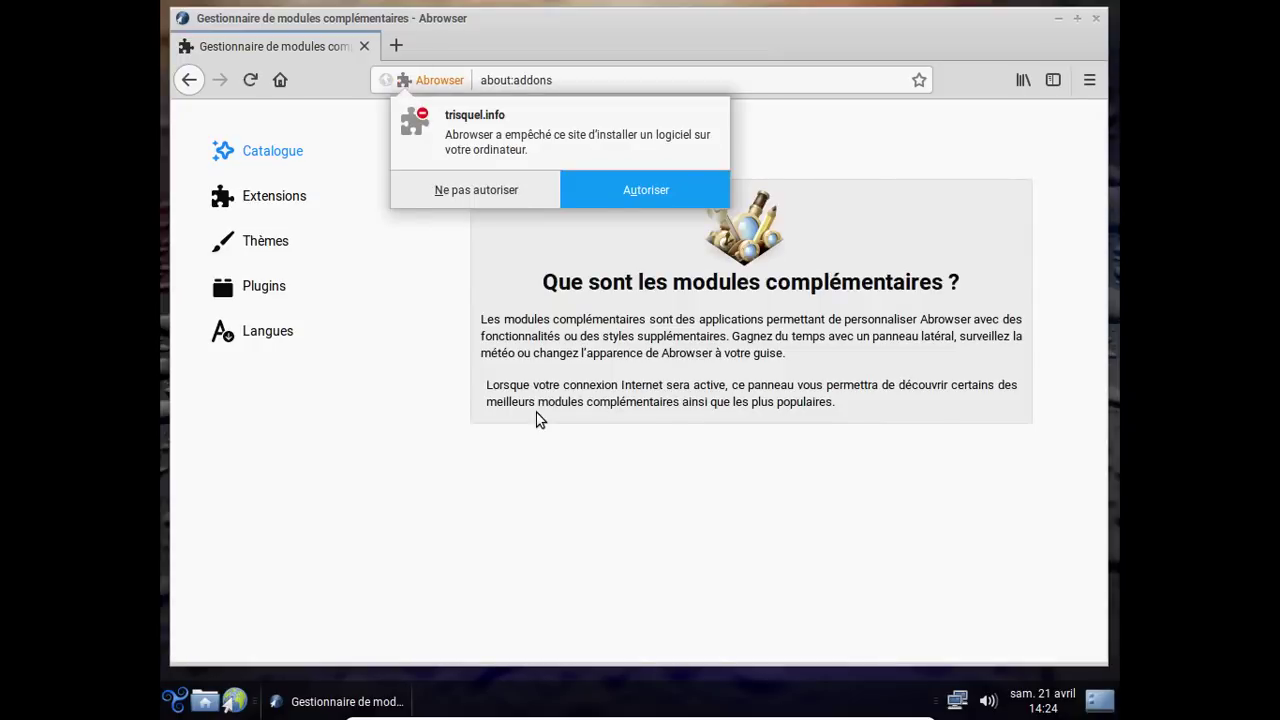
{"action": "left_click", "coordinate": [631, 193]}
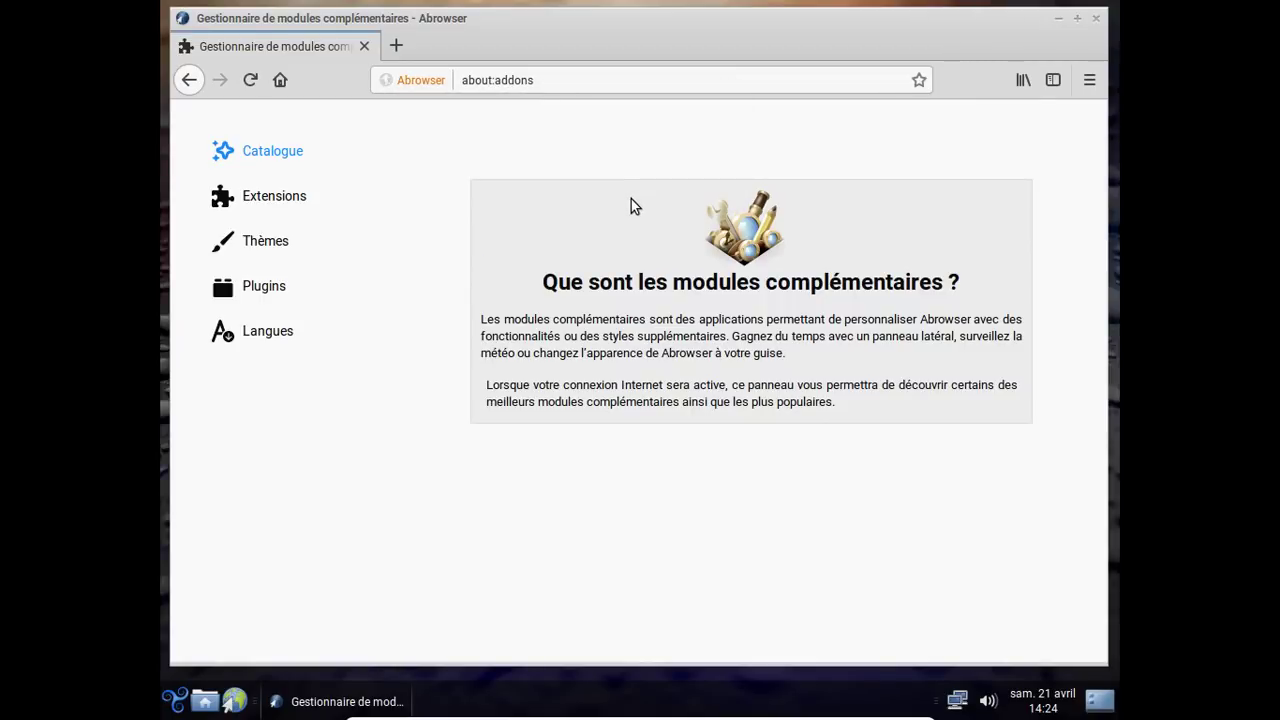
Step: Check the Extensions list for uBlock Origin, restart Abrowser to check it again, and close the browser
{"action": "left_click", "coordinate": [307, 199]}
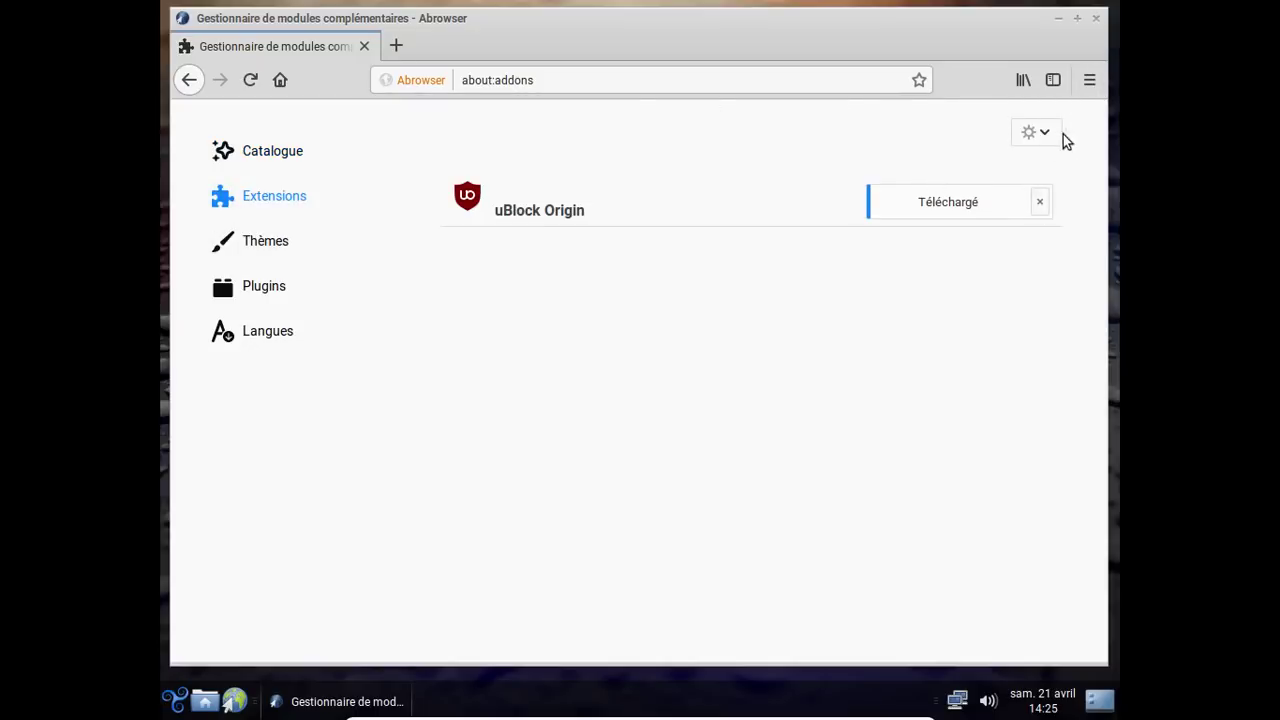
{"action": "left_click", "coordinate": [1098, 18]}
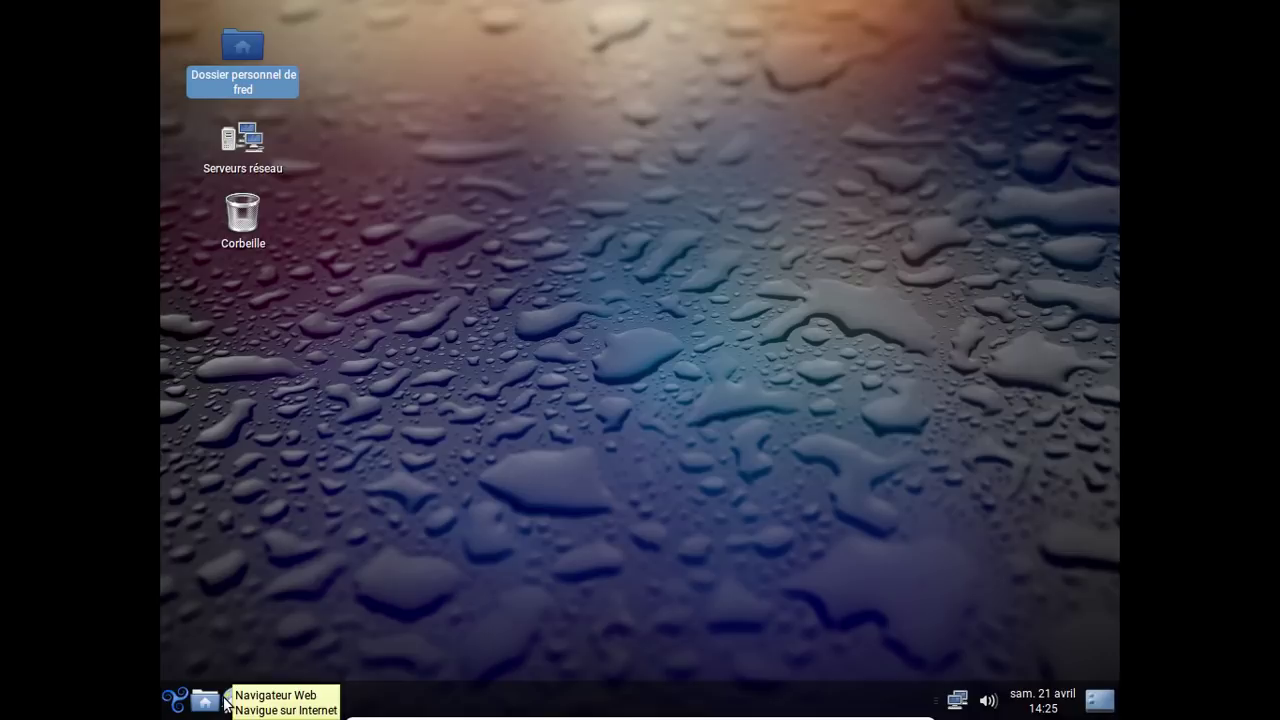
{"action": "left_click", "coordinate": [228, 701]}
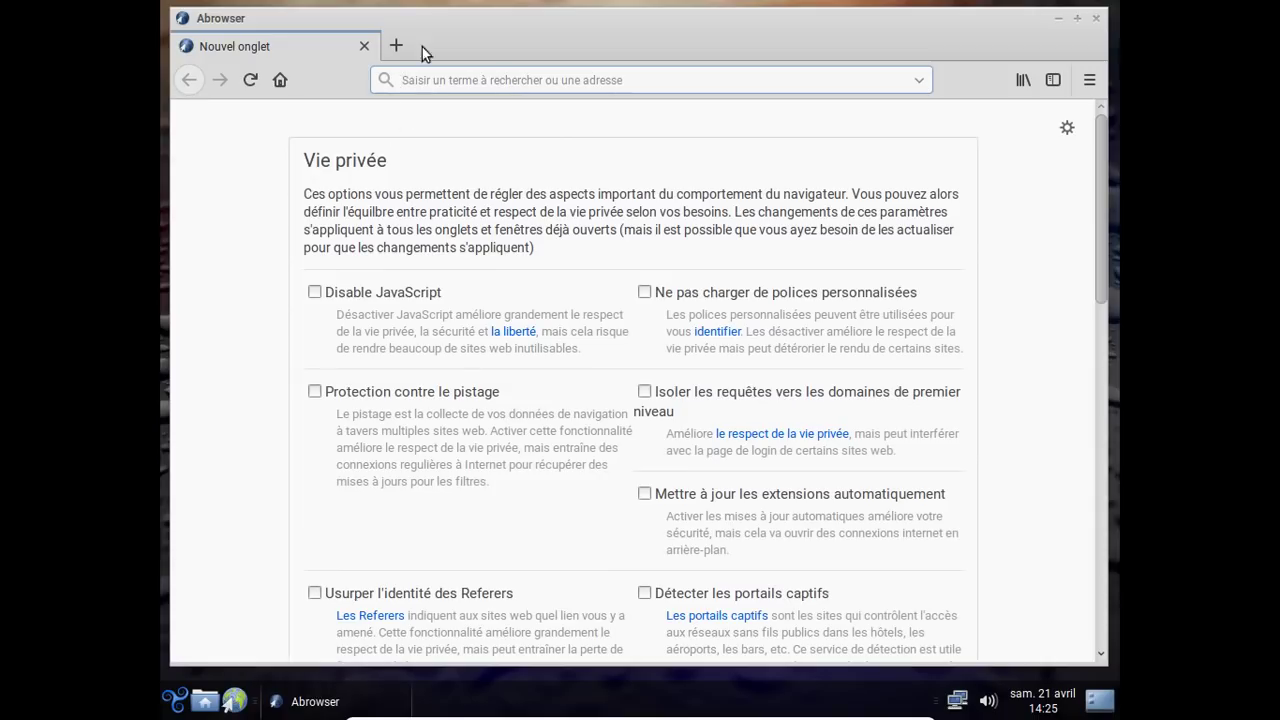
{"action": "left_click", "coordinate": [1089, 80]}
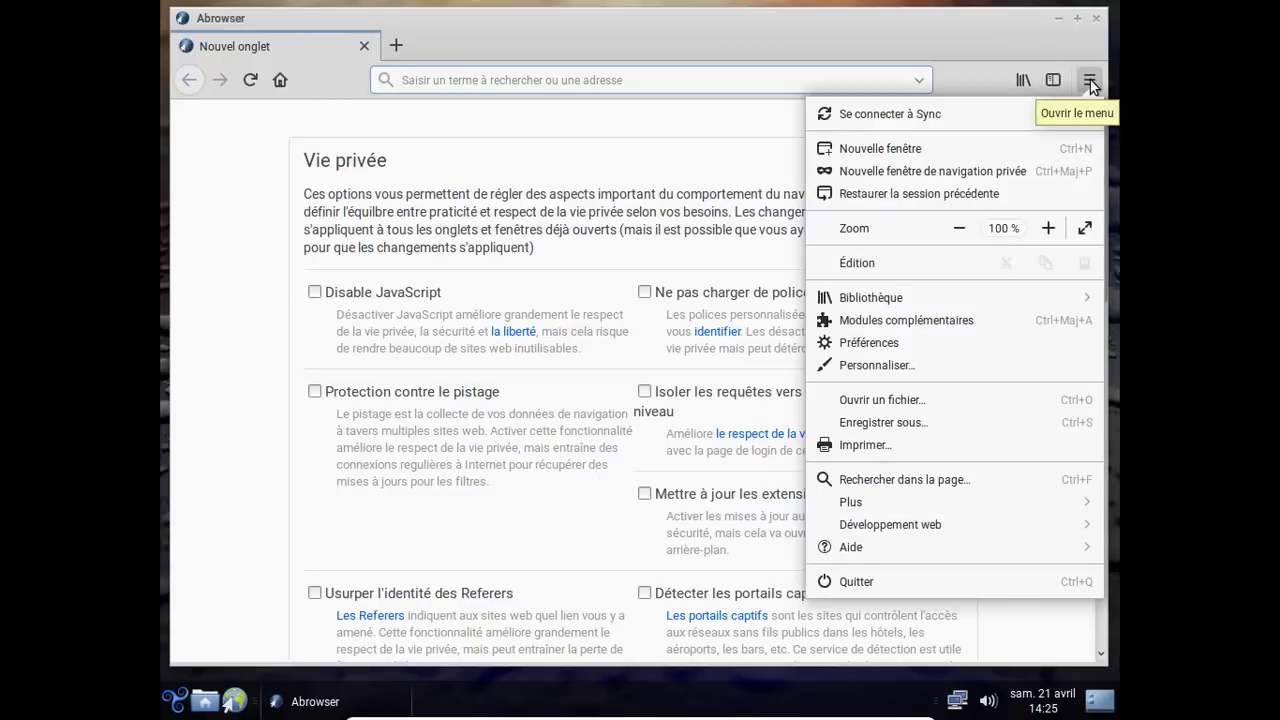
{"action": "left_click", "coordinate": [920, 320]}
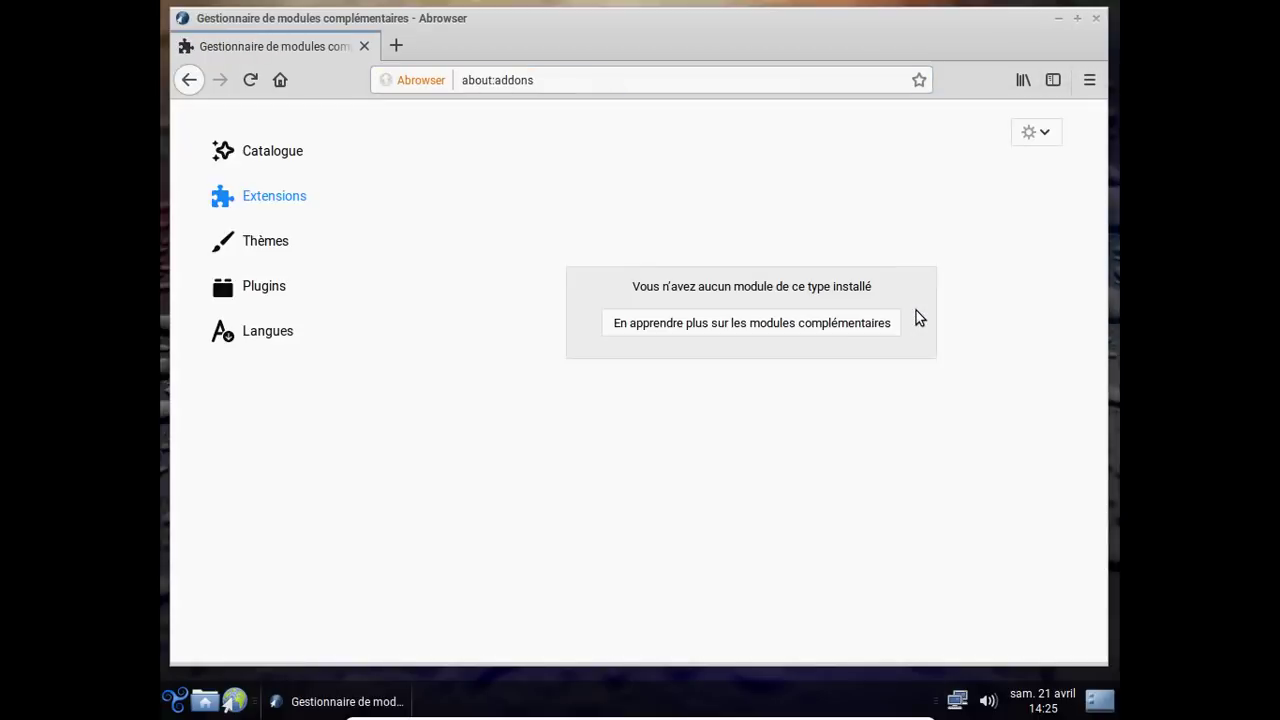
{"action": "left_click", "coordinate": [324, 204]}
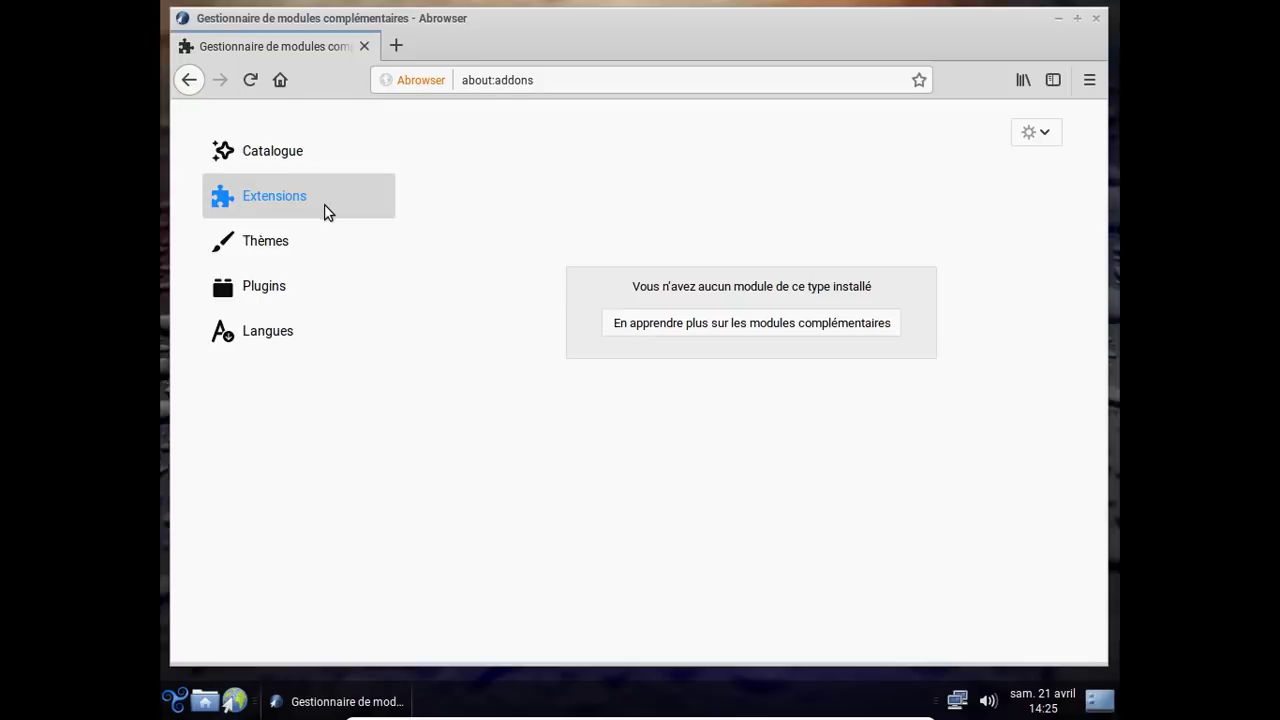
{"action": "left_click", "coordinate": [1097, 19]}
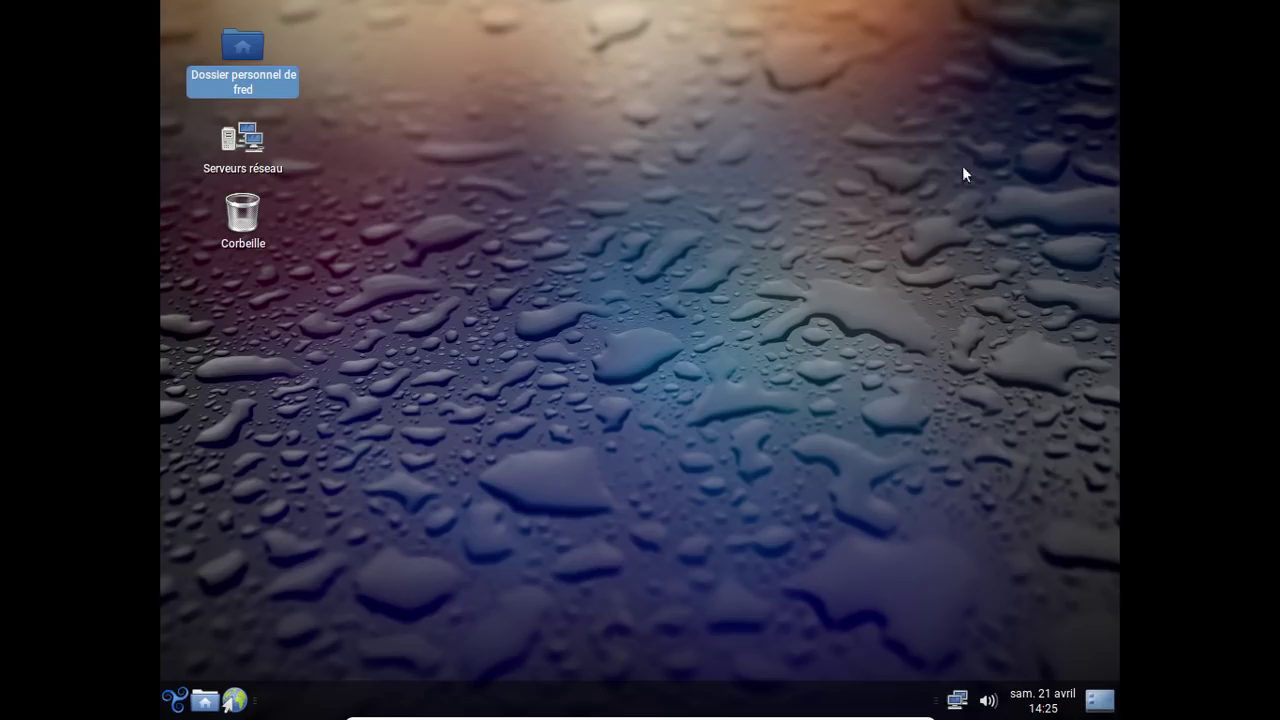
Step: Launch Lecteur multimédia VLC from the Son et vidéo applications and accept its privacy policy with metadata network access allowed
{"action": "left_click", "coordinate": [175, 700]}
{"action": "mouse_move", "coordinate": [226, 492]}
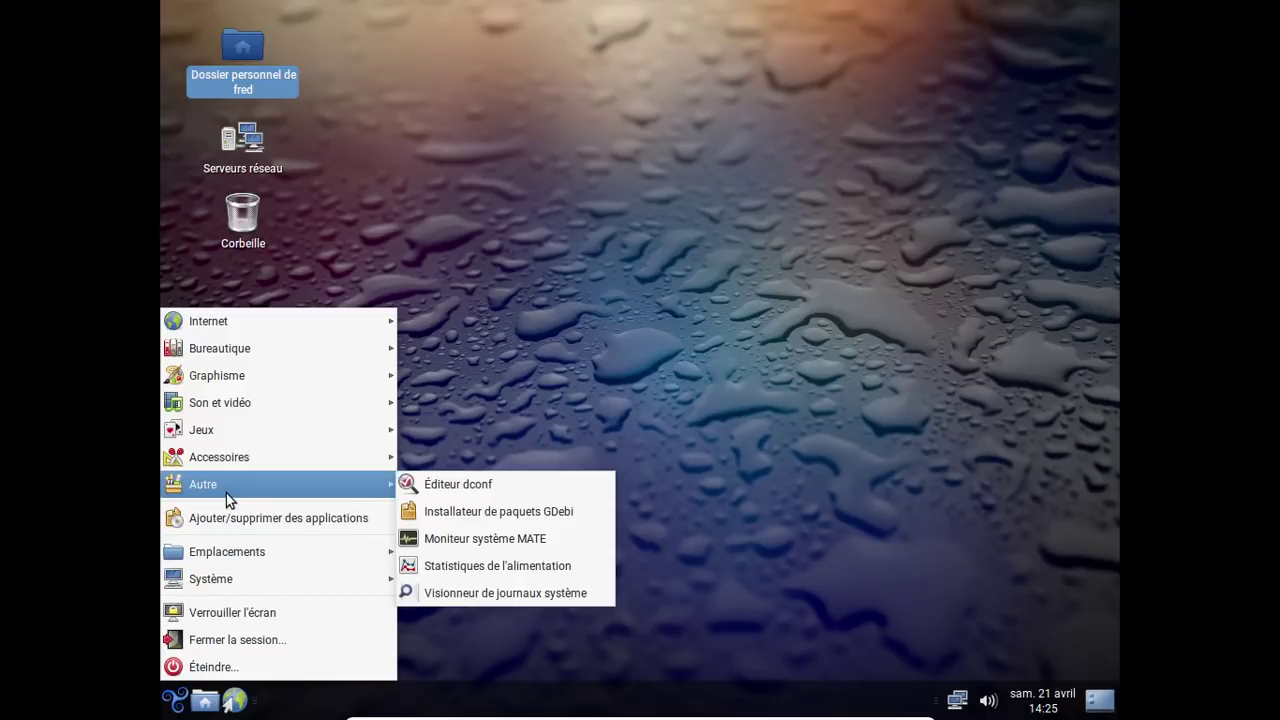
{"action": "mouse_move", "coordinate": [226, 470]}
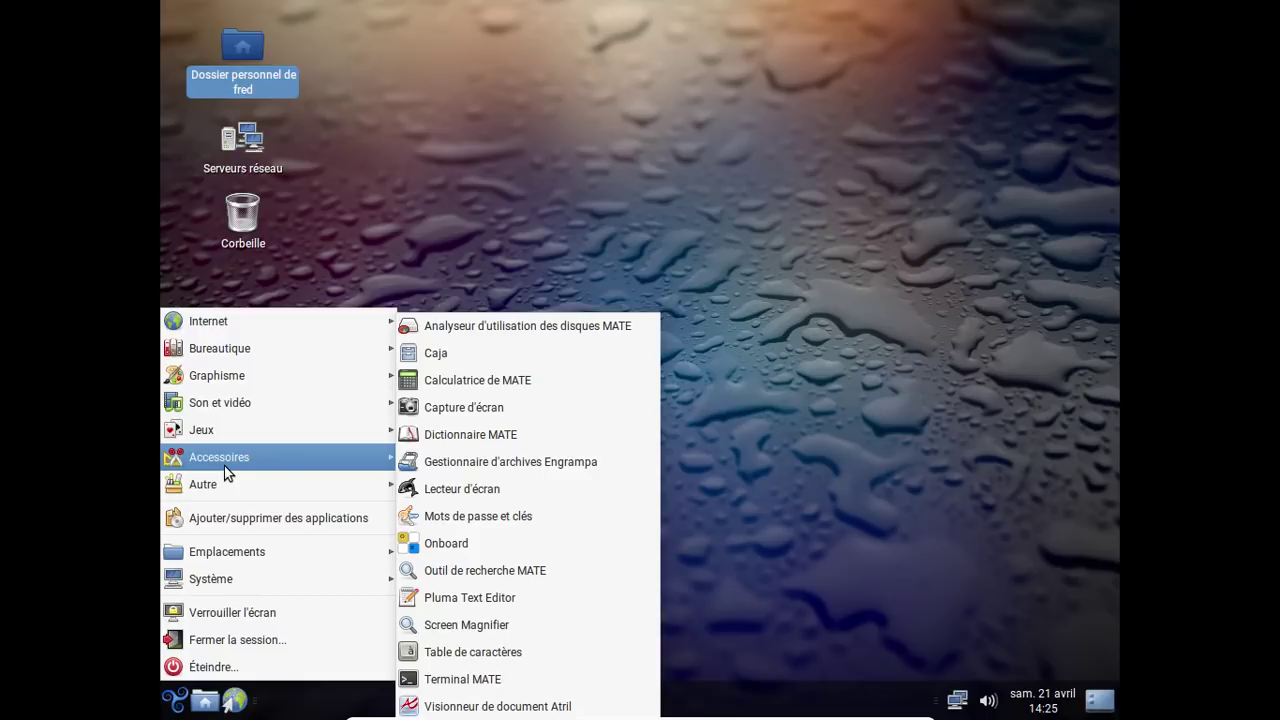
{"action": "mouse_move", "coordinate": [221, 399]}
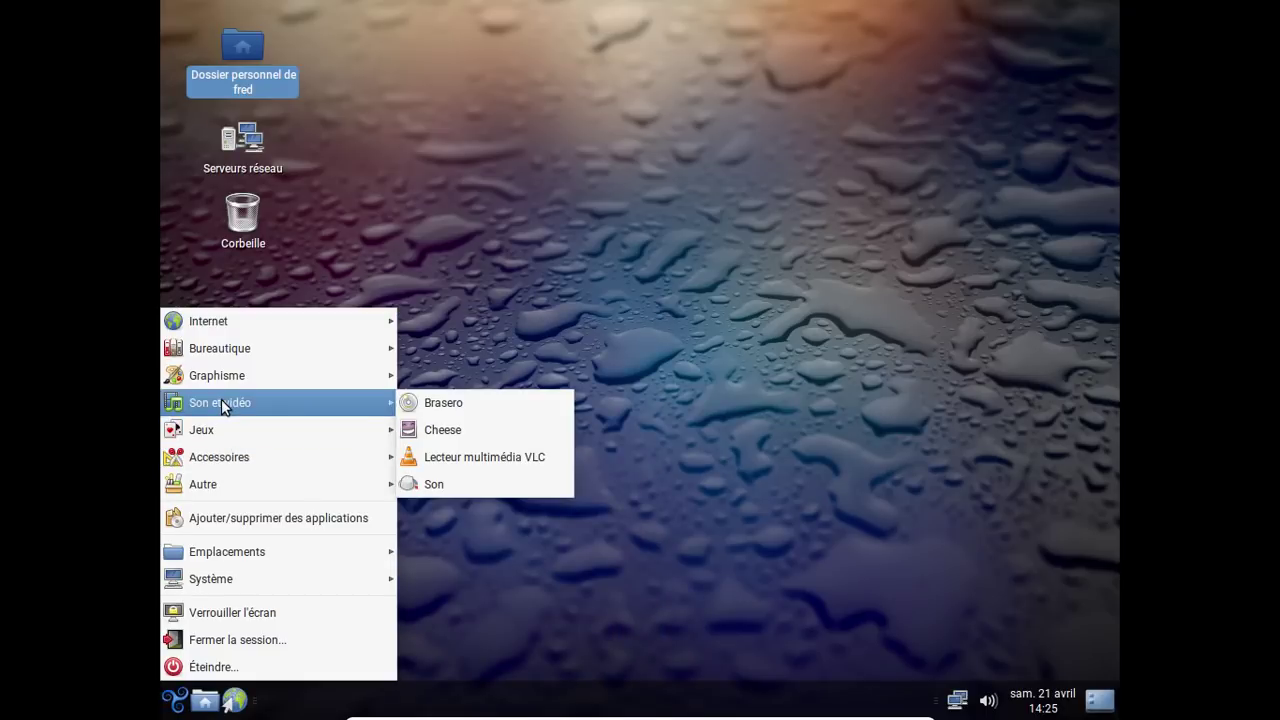
{"action": "left_click", "coordinate": [520, 452]}
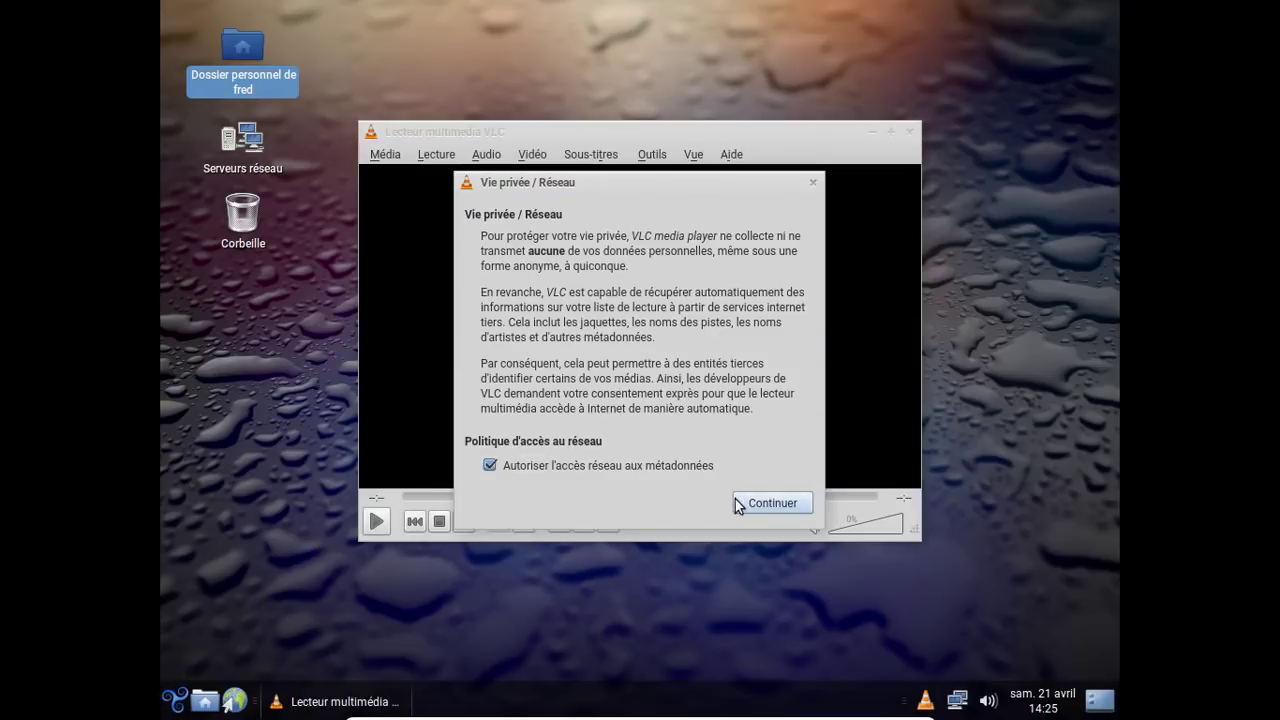
{"action": "left_click", "coordinate": [769, 503]}
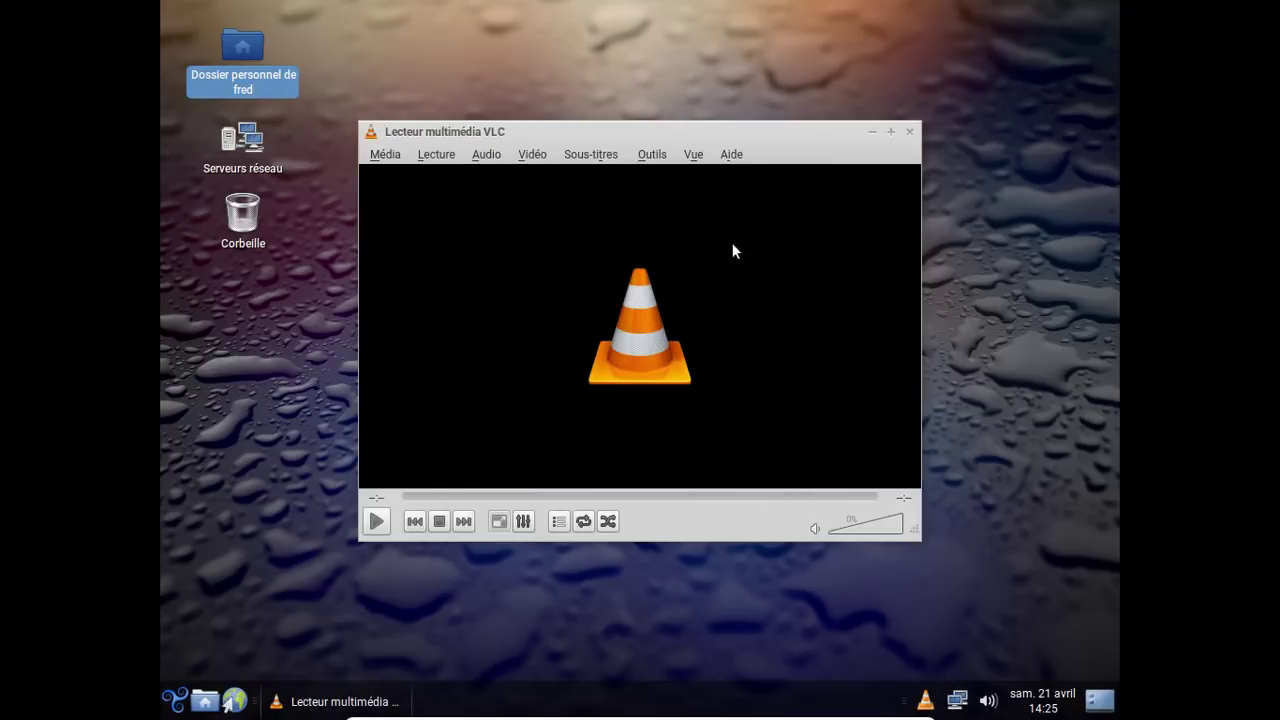
Step: Check the VLC version in its À propos window and close the player
{"action": "left_click", "coordinate": [720, 158]}
{"action": "left_click", "coordinate": [733, 198]}
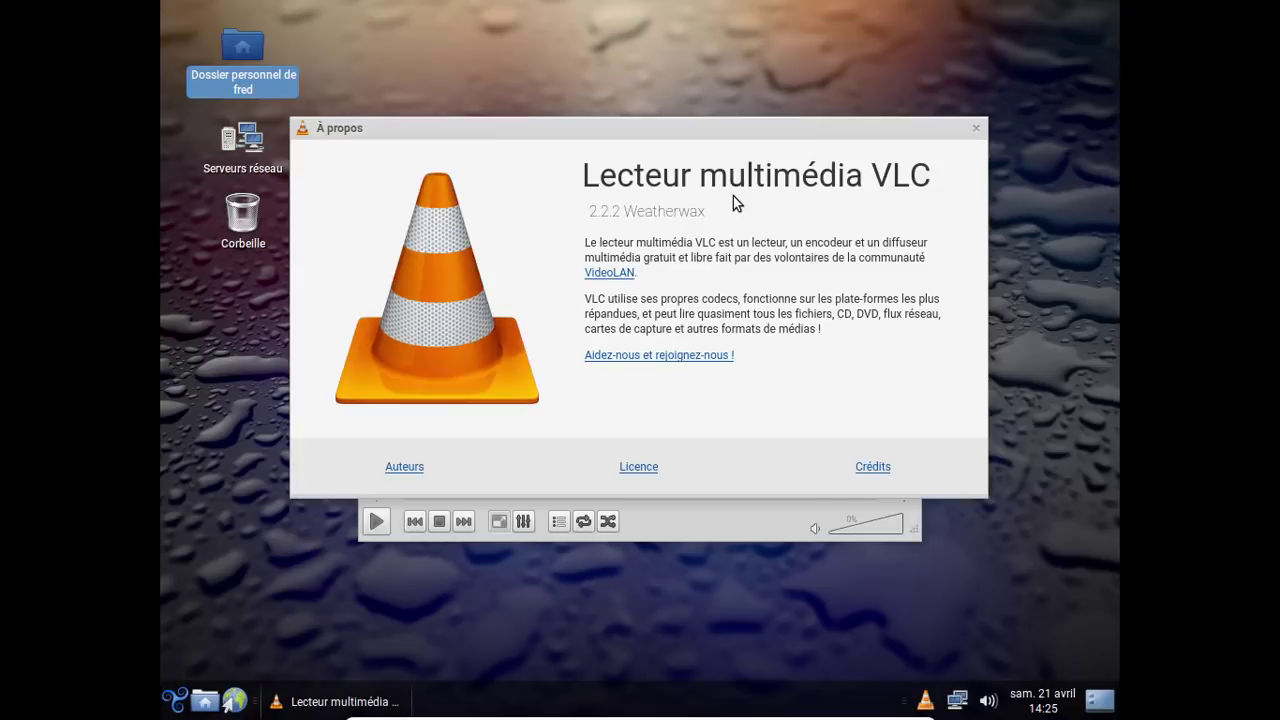
{"action": "left_click", "coordinate": [976, 131]}
{"action": "left_click", "coordinate": [910, 131]}
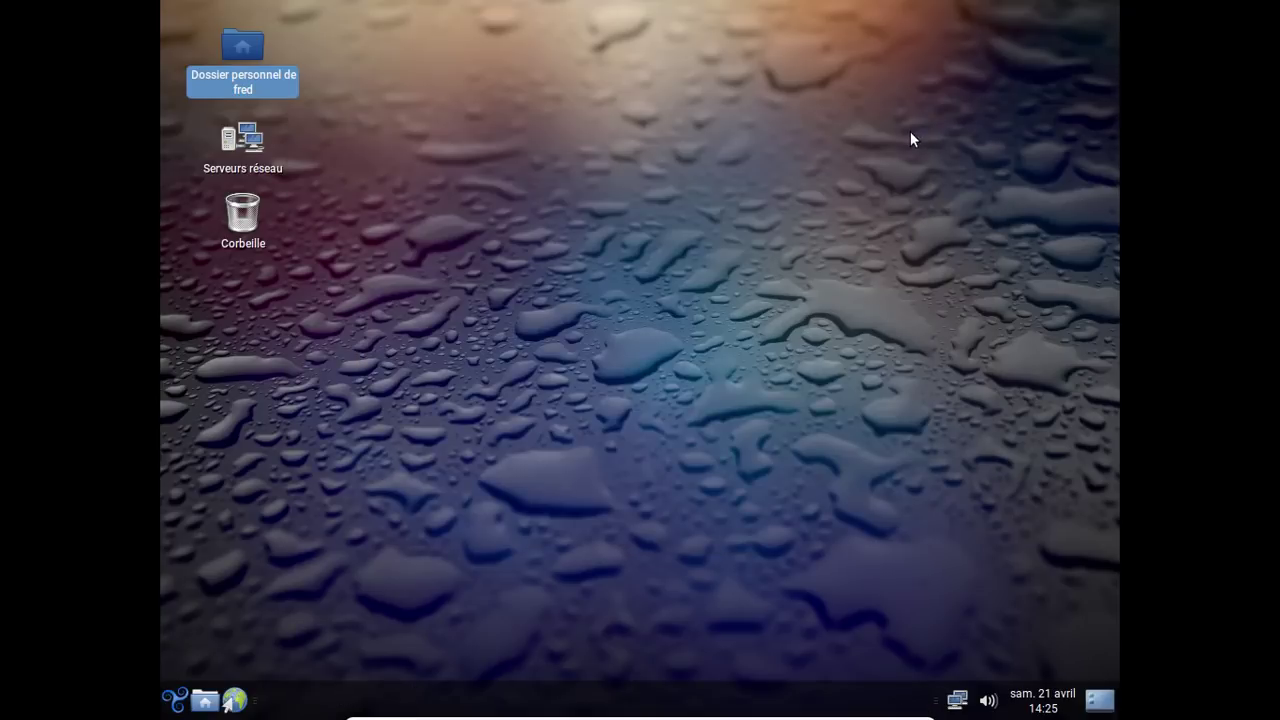
Step: Open LibreOffice Writer from the Bureautique applications, check its version in the À propos window, and close Writer
{"action": "left_click", "coordinate": [172, 704]}
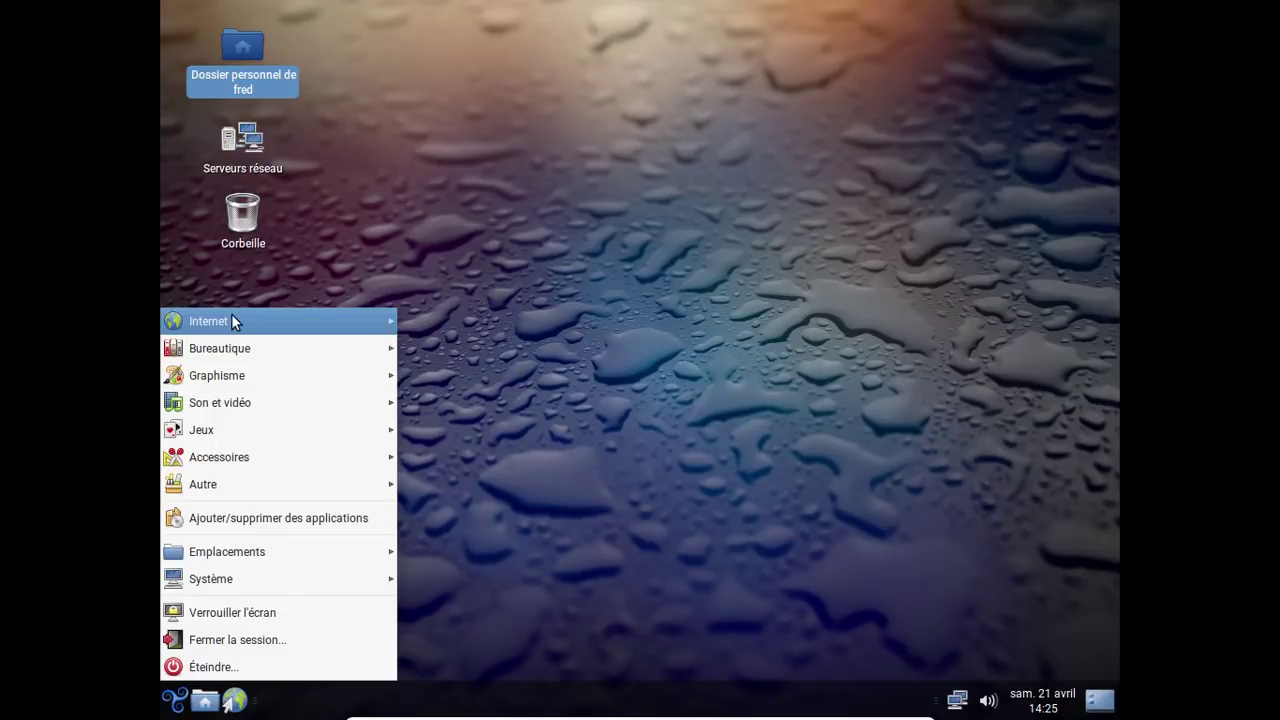
{"action": "mouse_move", "coordinate": [278, 321]}
{"action": "mouse_move", "coordinate": [357, 350]}
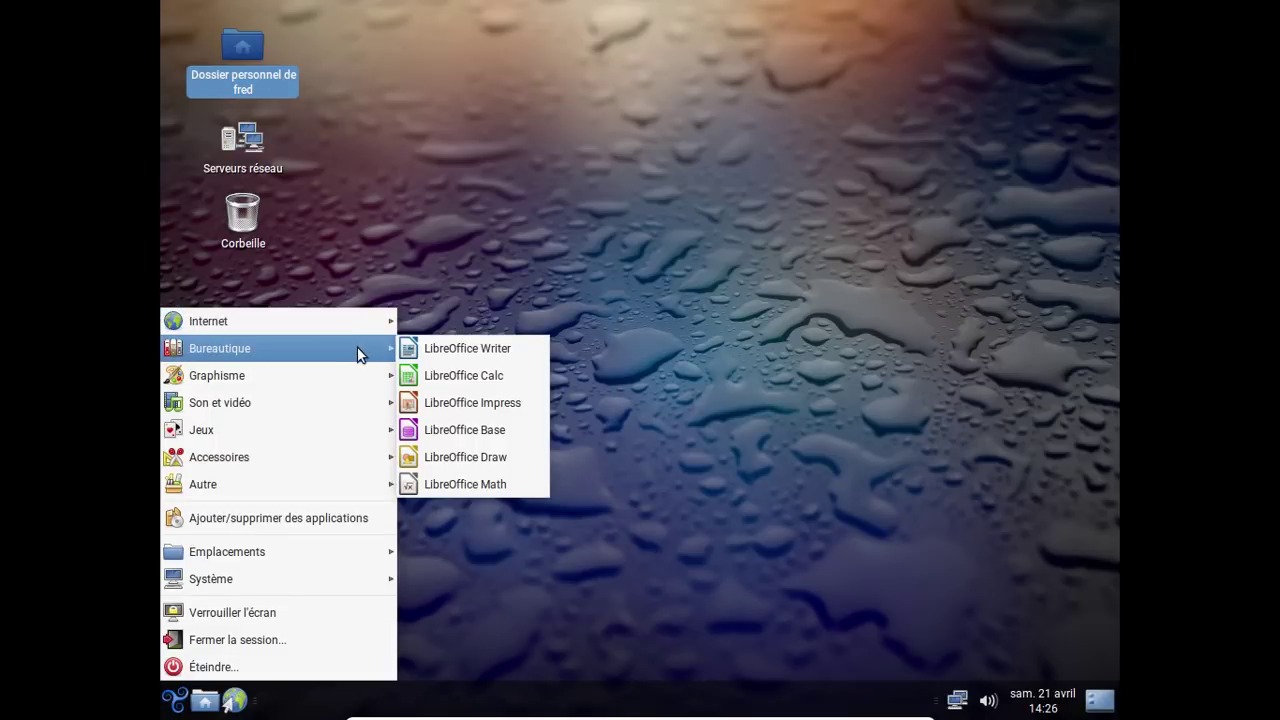
{"action": "left_click", "coordinate": [468, 350]}
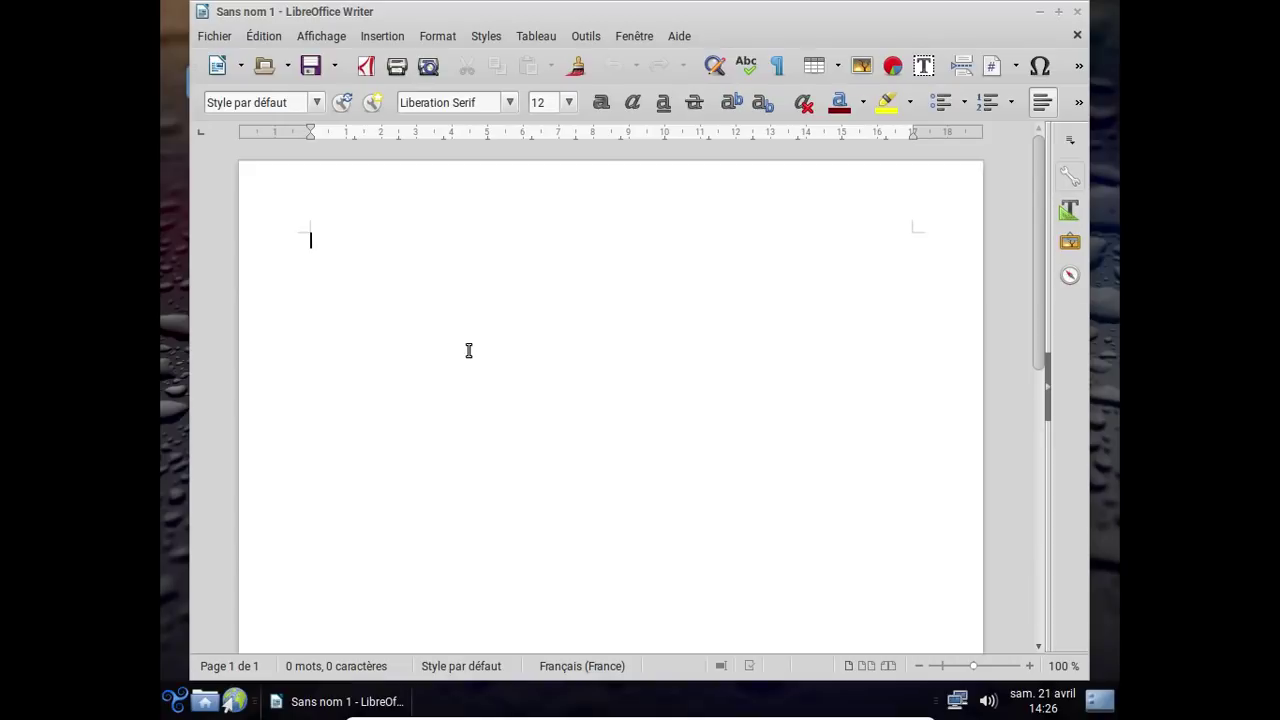
{"action": "left_click", "coordinate": [679, 37]}
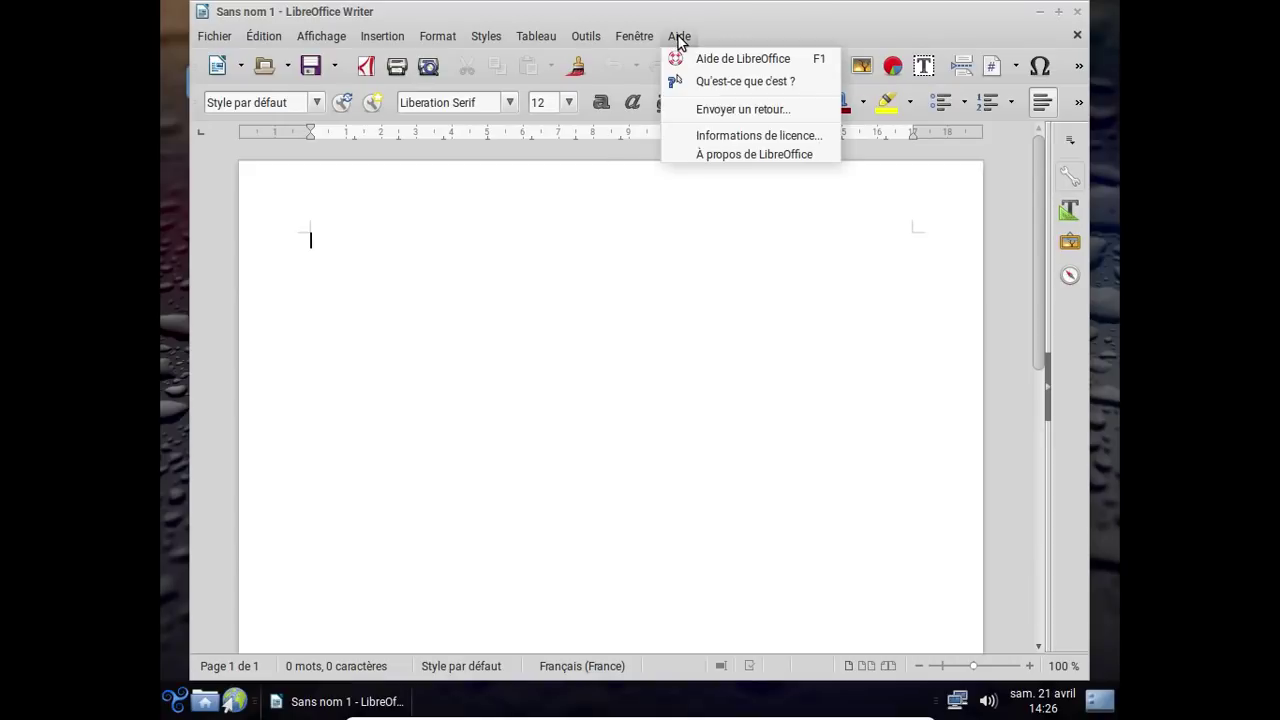
{"action": "left_click", "coordinate": [701, 155]}
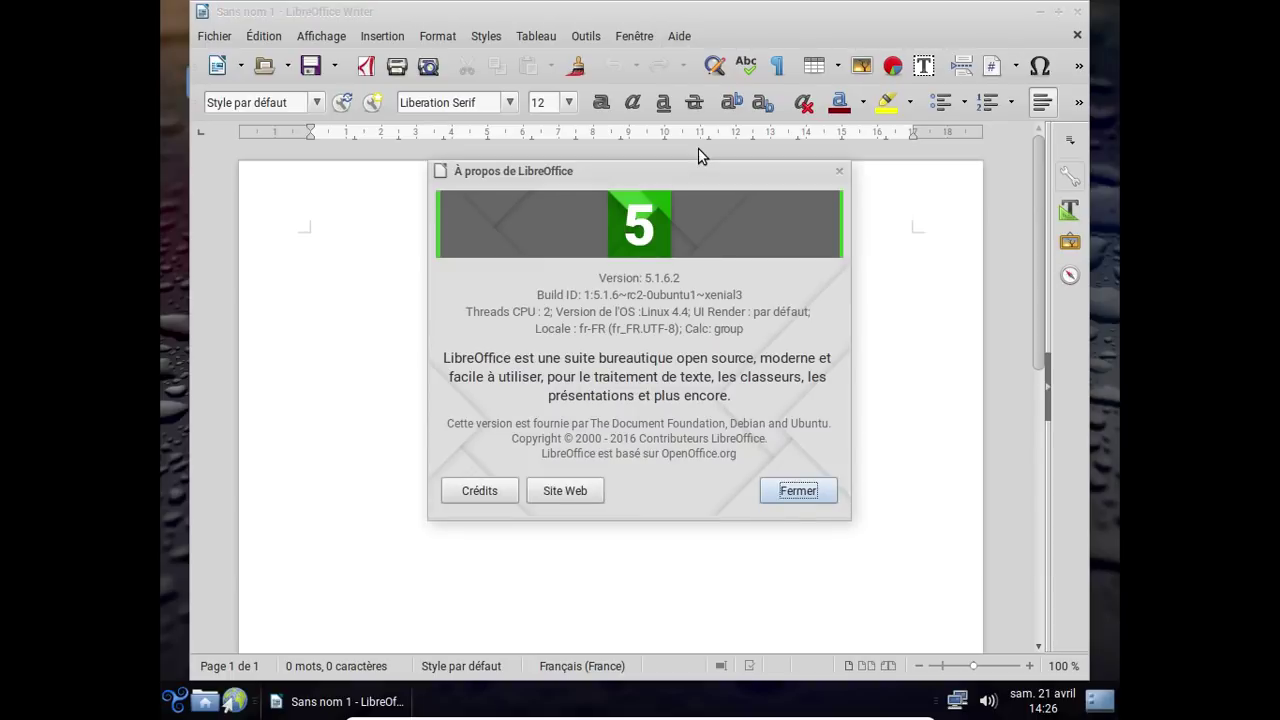
{"action": "left_click", "coordinate": [779, 491]}
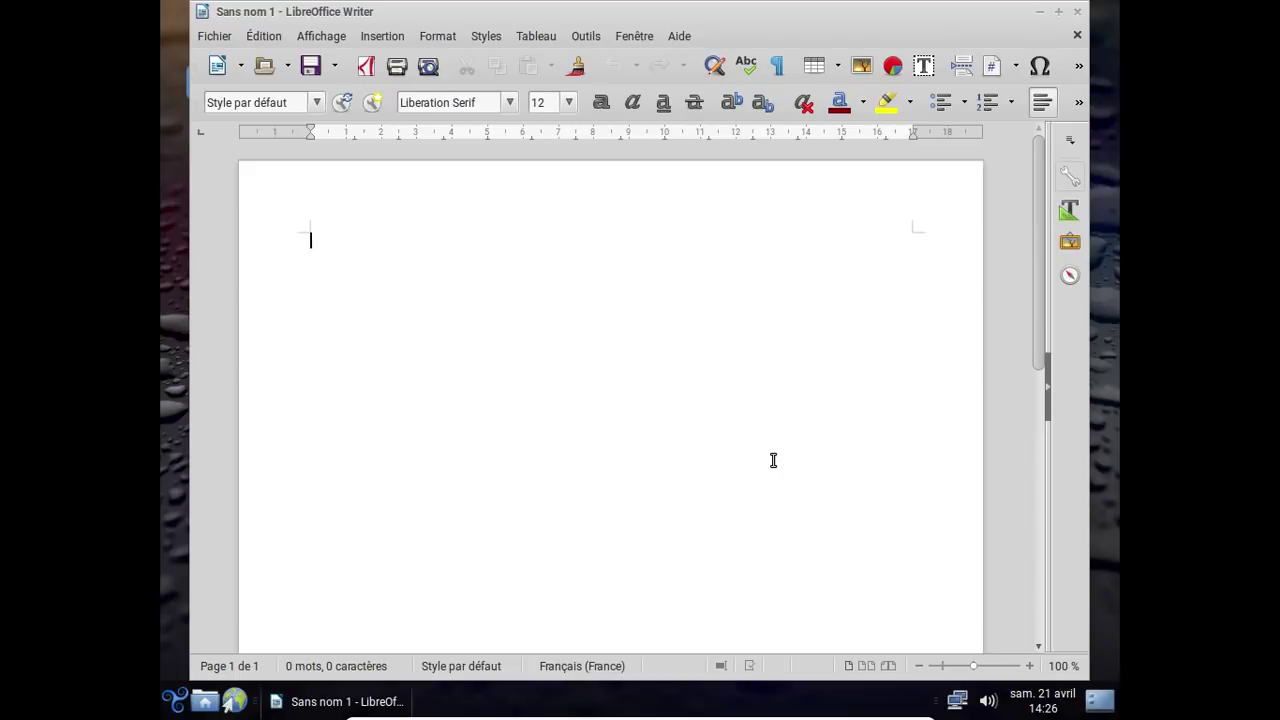
{"action": "left_click", "coordinate": [1076, 14]}
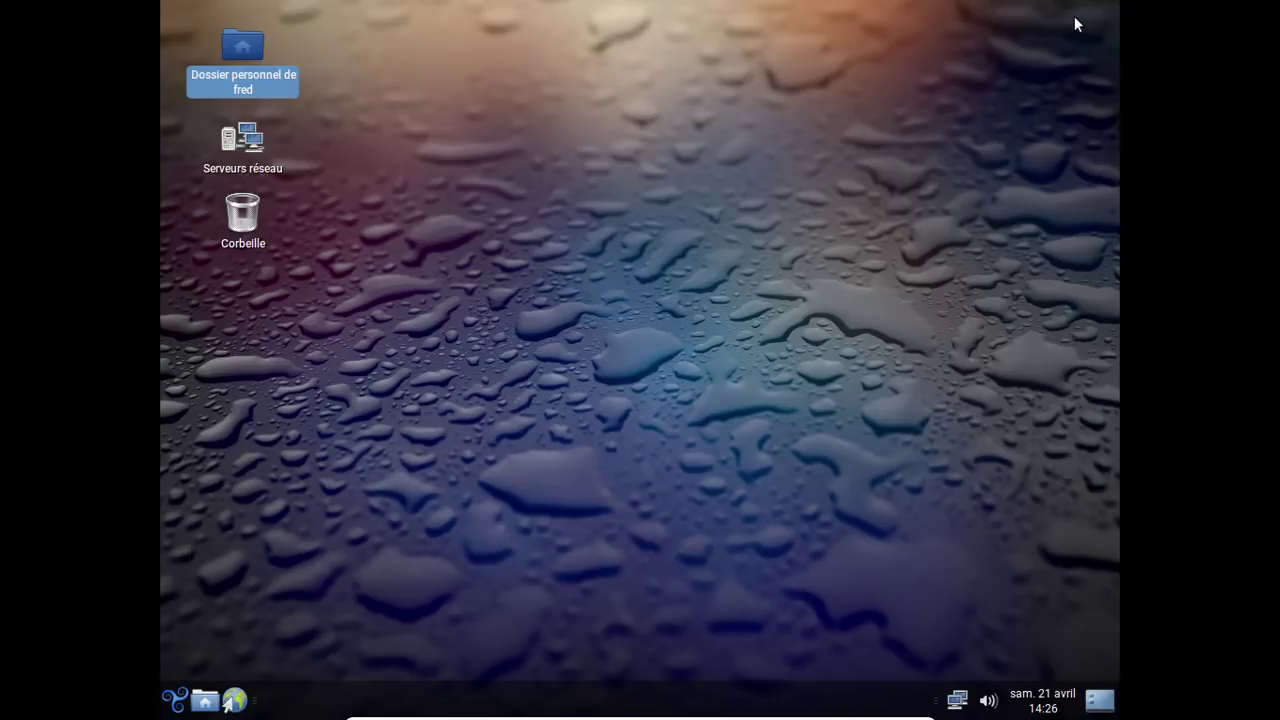
{"action": "left_click", "coordinate": [585, 320]}
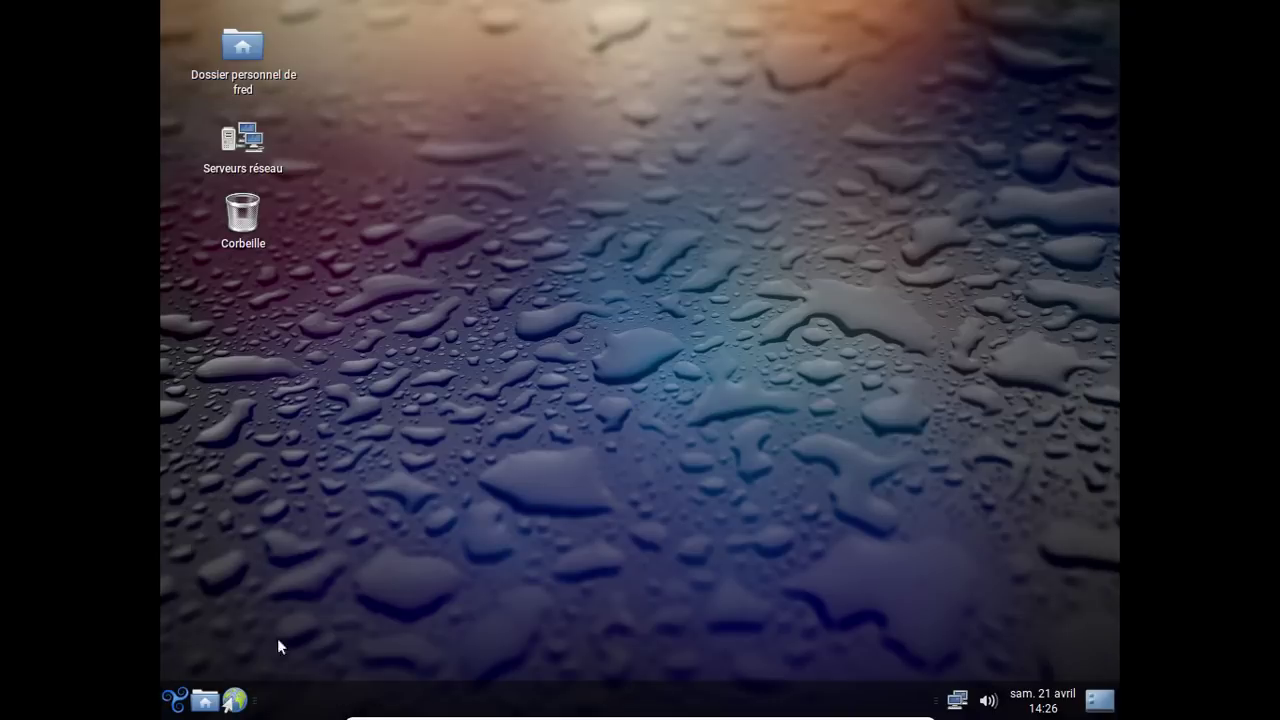
{"action": "left_click", "coordinate": [176, 699]}
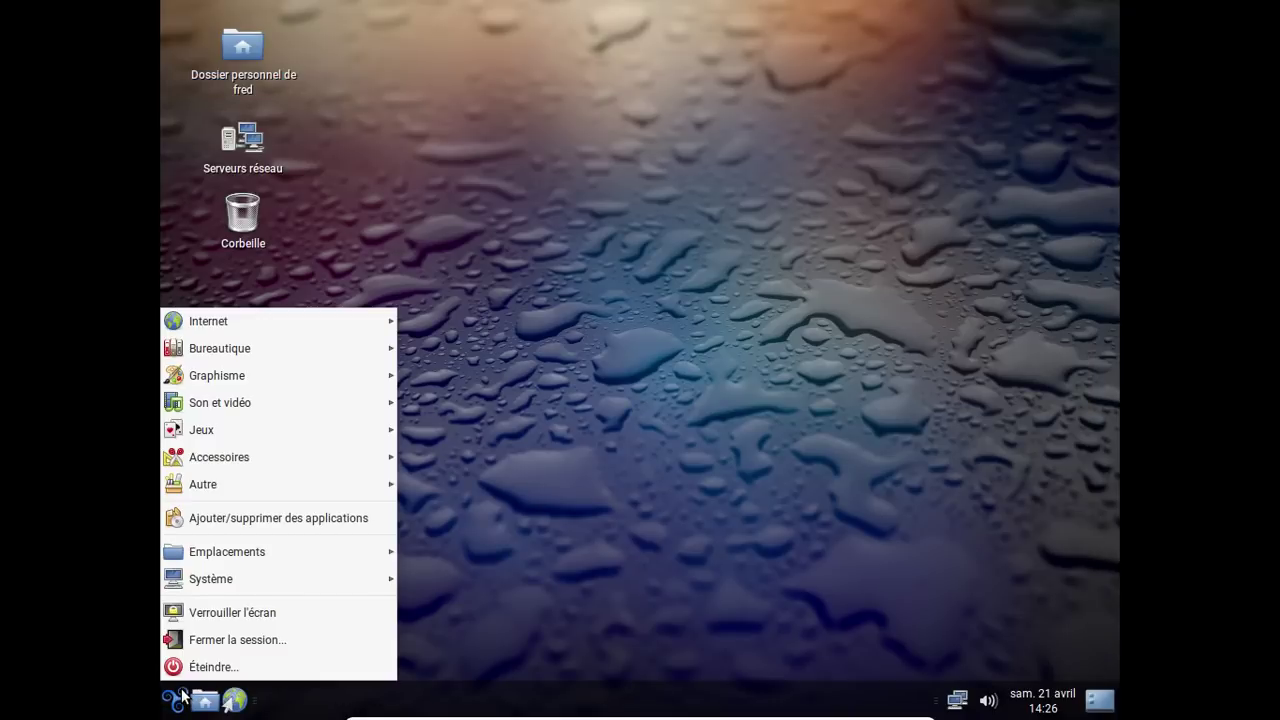
{"action": "mouse_move", "coordinate": [231, 561]}
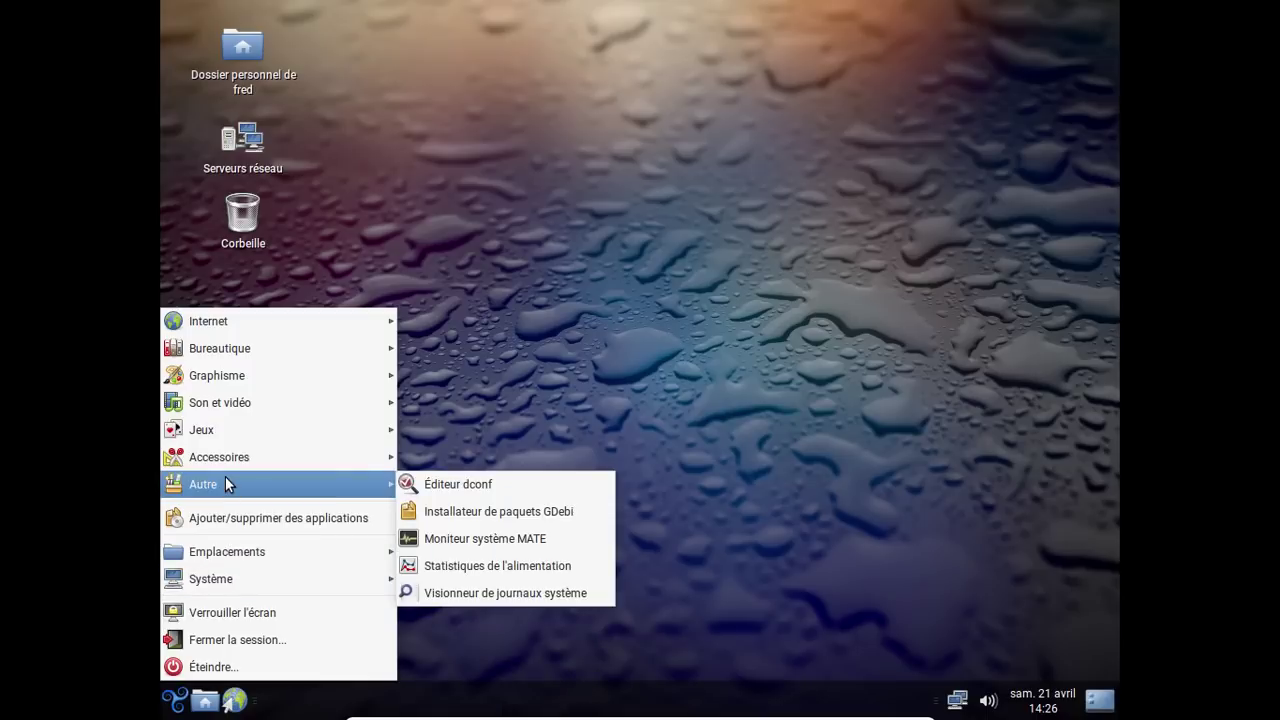
{"action": "mouse_move", "coordinate": [222, 472]}
{"action": "mouse_move", "coordinate": [210, 420]}
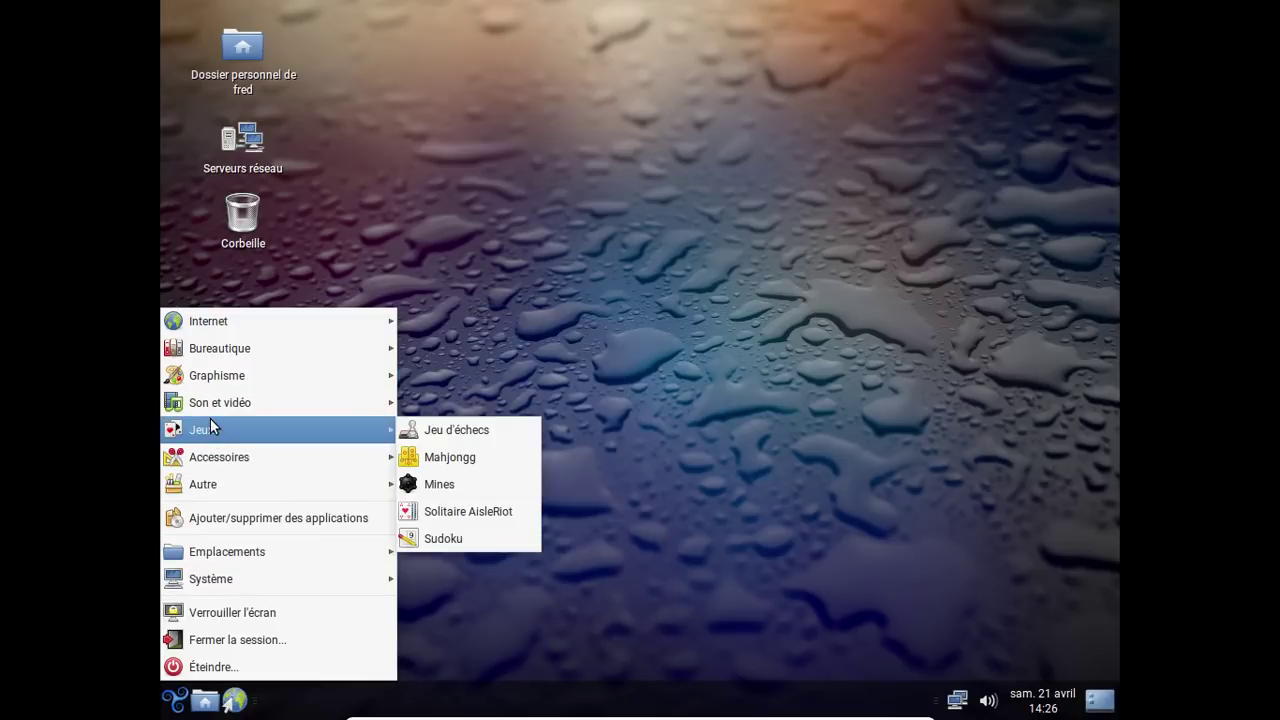
{"action": "mouse_move", "coordinate": [204, 324]}
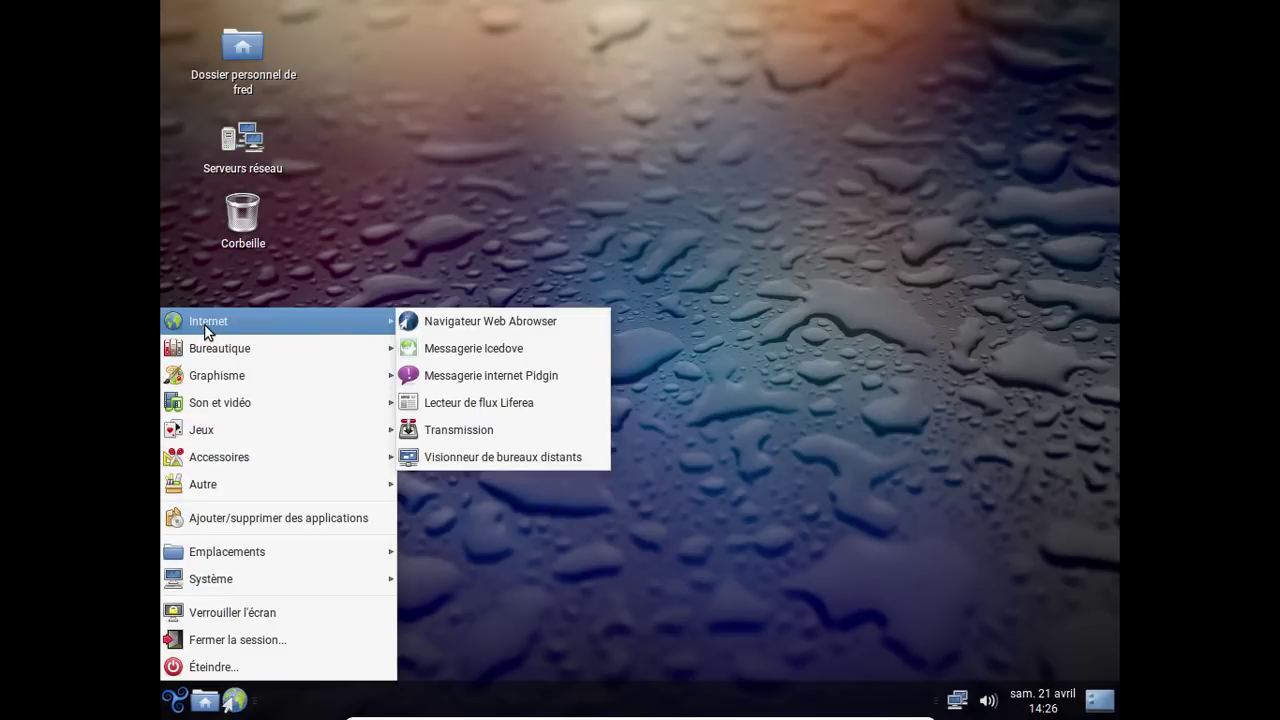
{"action": "left_click", "coordinate": [453, 494]}
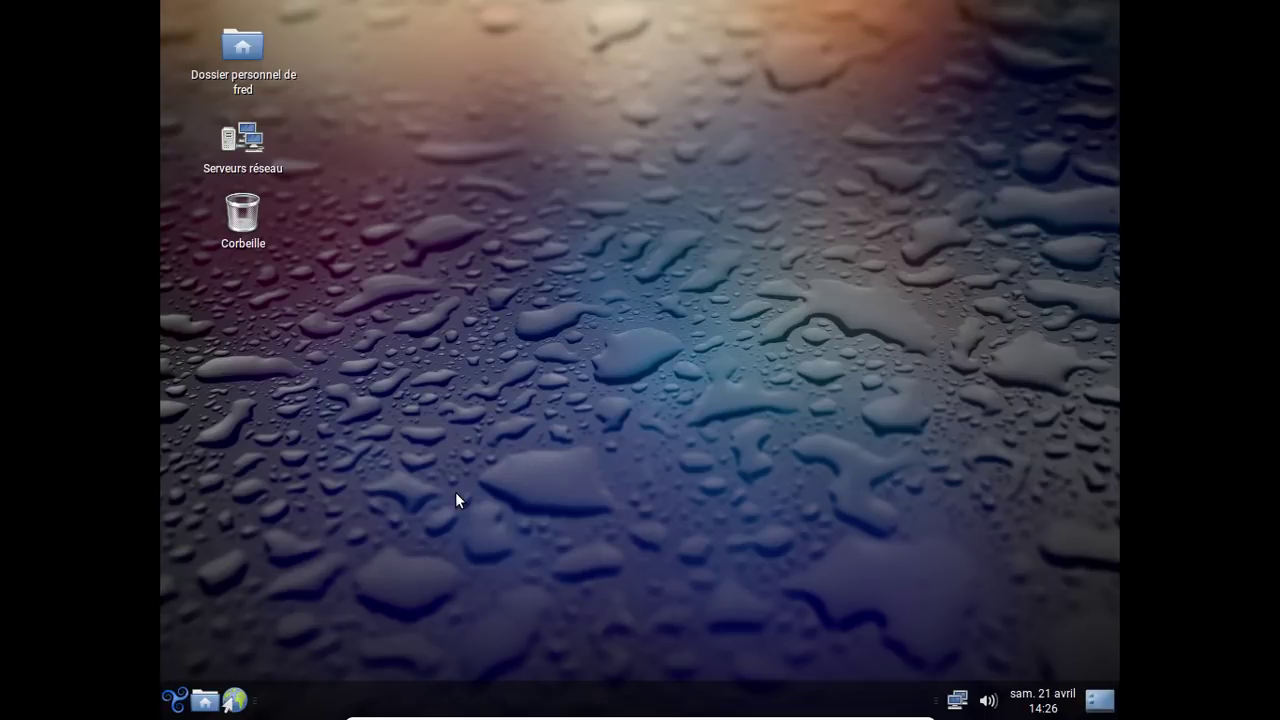
{"action": "left_click", "coordinate": [175, 700]}
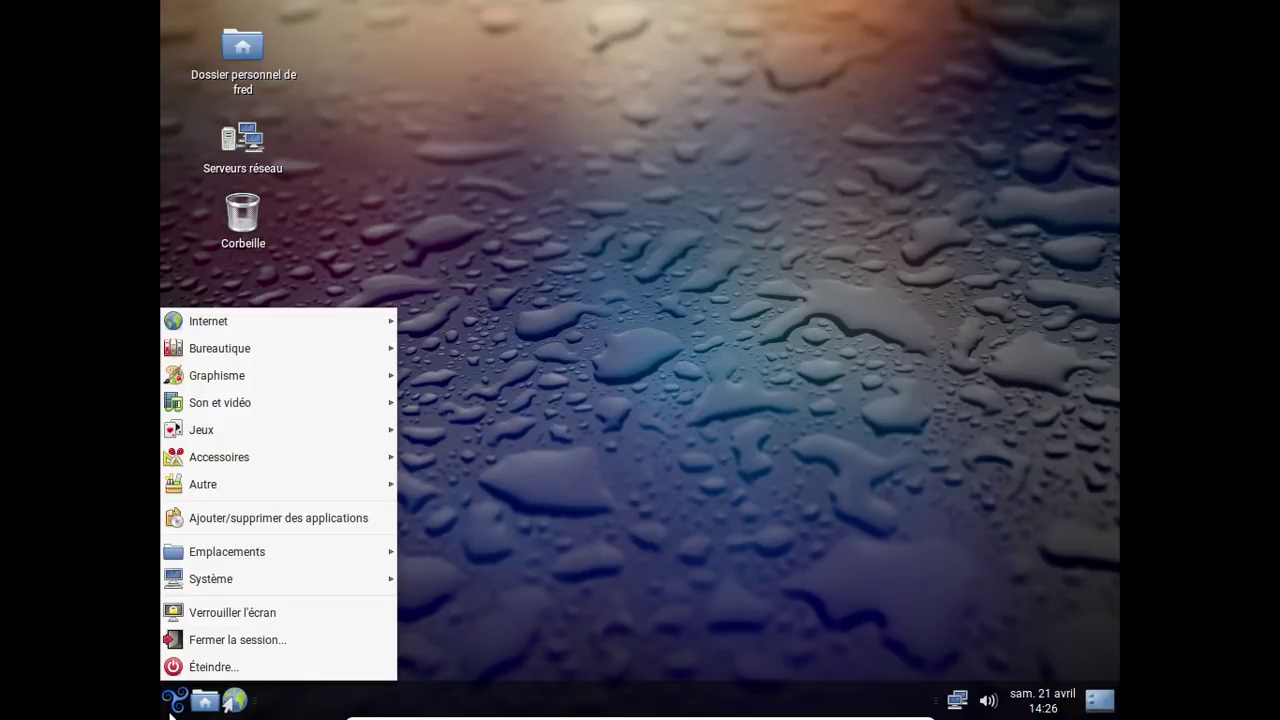
{"action": "mouse_move", "coordinate": [282, 478]}
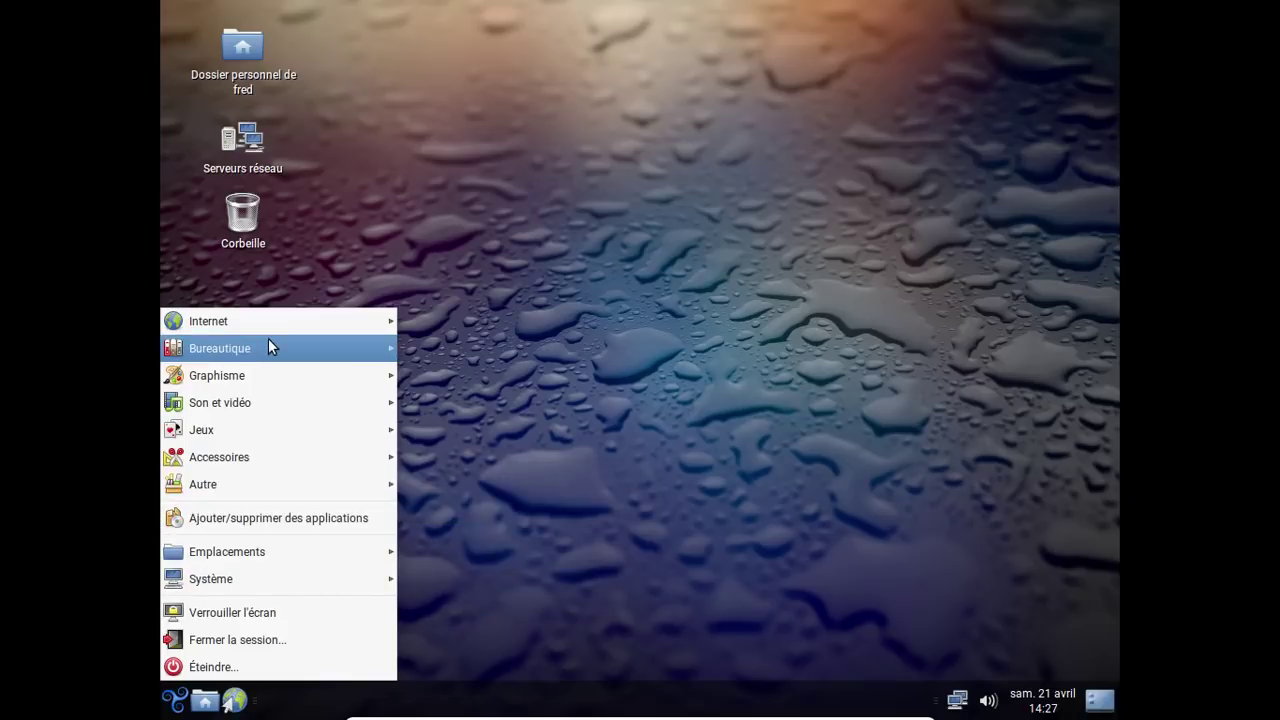
{"action": "mouse_move", "coordinate": [255, 321]}
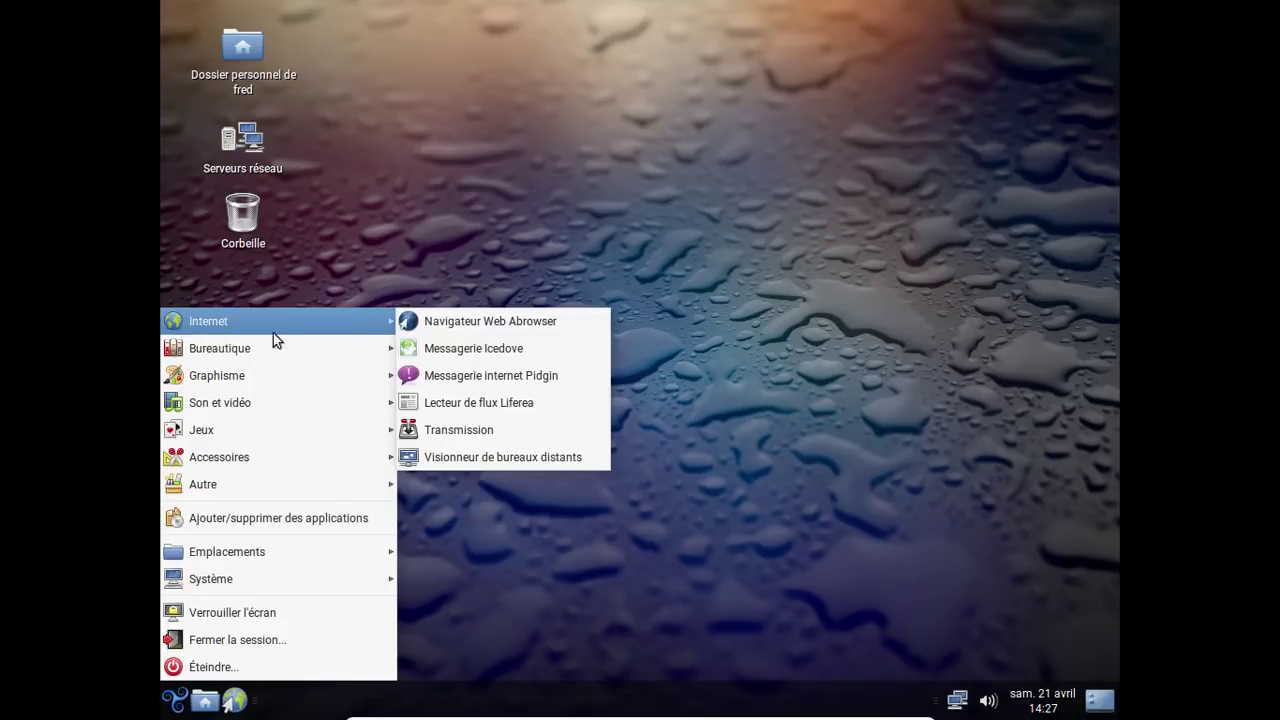
{"action": "left_click", "coordinate": [690, 640]}
Step: Attach the HP DeskJet 2130 series USB device from the host to the Trisquel virtual machine
{"action": "left_click", "coordinate": [662, 709]}
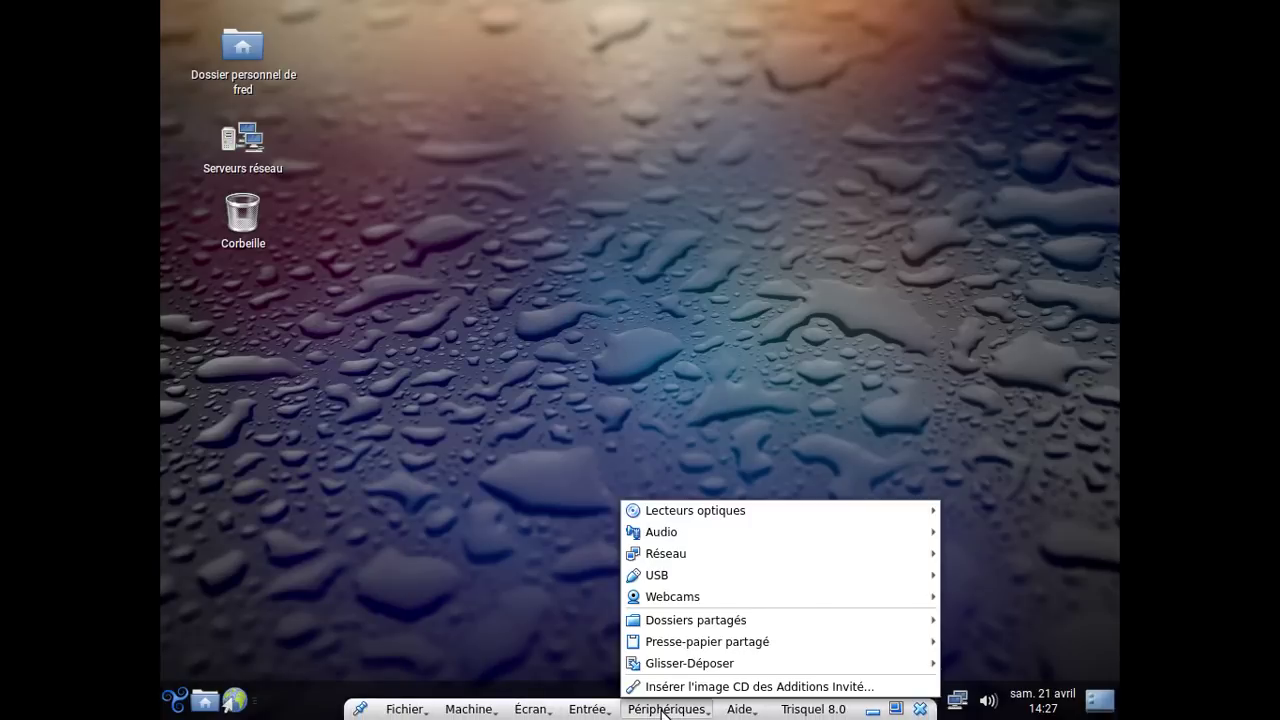
{"action": "mouse_move", "coordinate": [679, 578]}
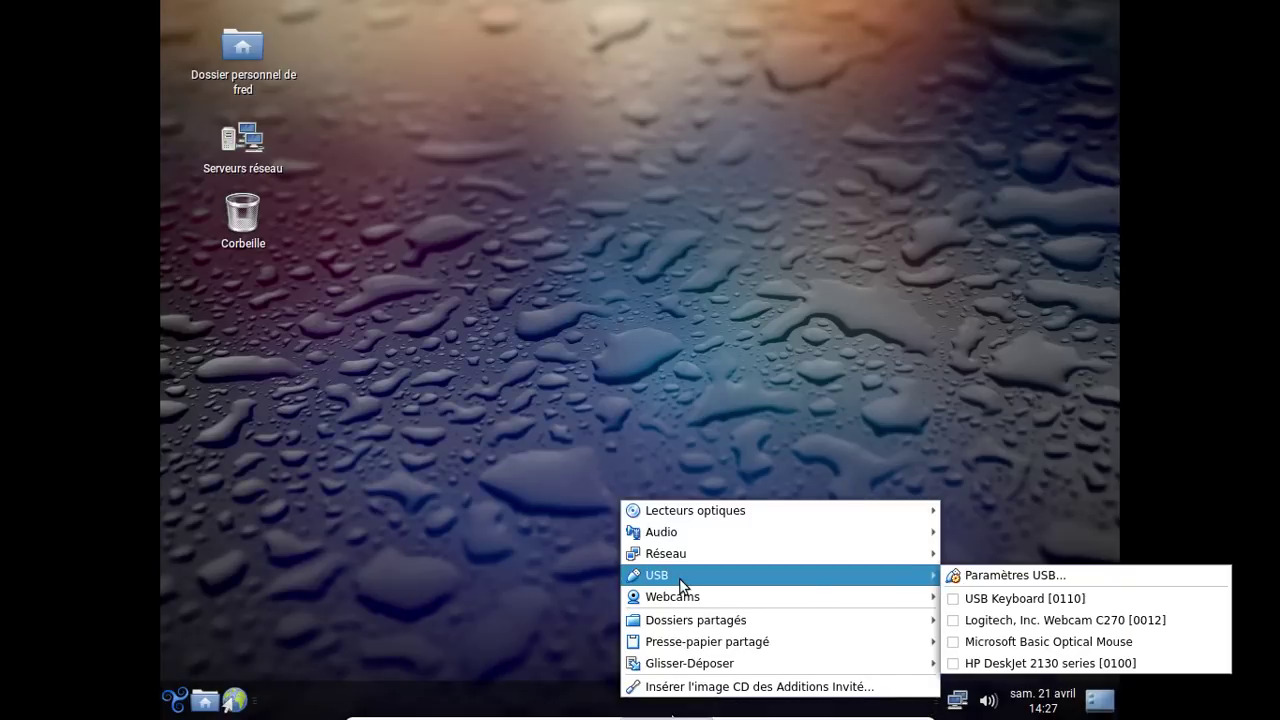
{"action": "left_click", "coordinate": [1006, 665]}
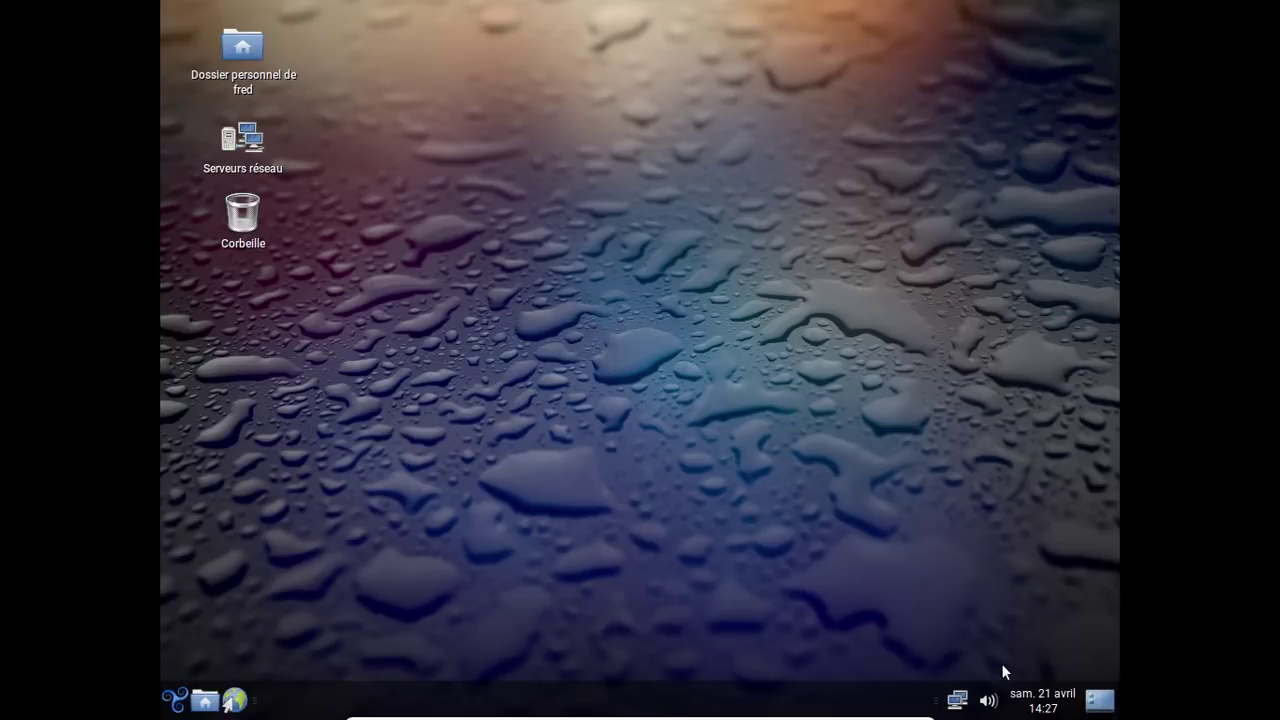
Step: Check the Imprimantes configuration under Système administration for the DeskJet printer, close it, and dismiss the printer notification
{"action": "left_click", "coordinate": [178, 700]}
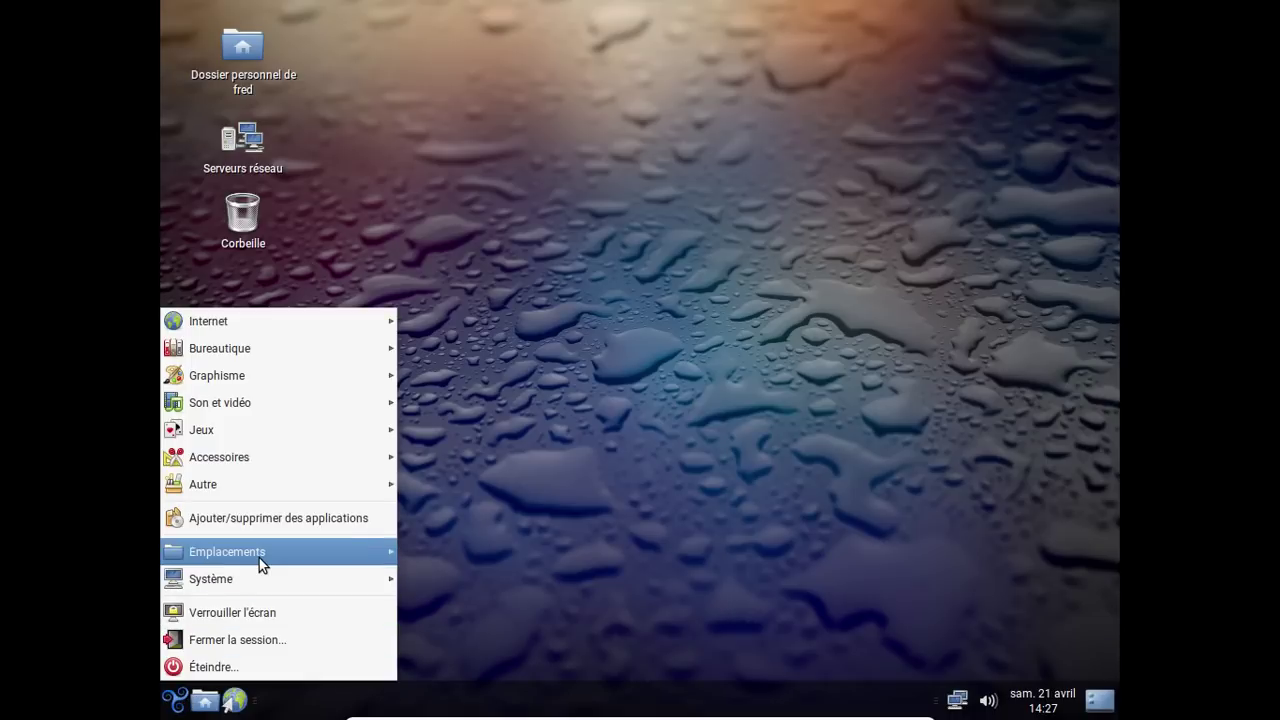
{"action": "mouse_move", "coordinate": [259, 583]}
{"action": "mouse_move", "coordinate": [474, 594]}
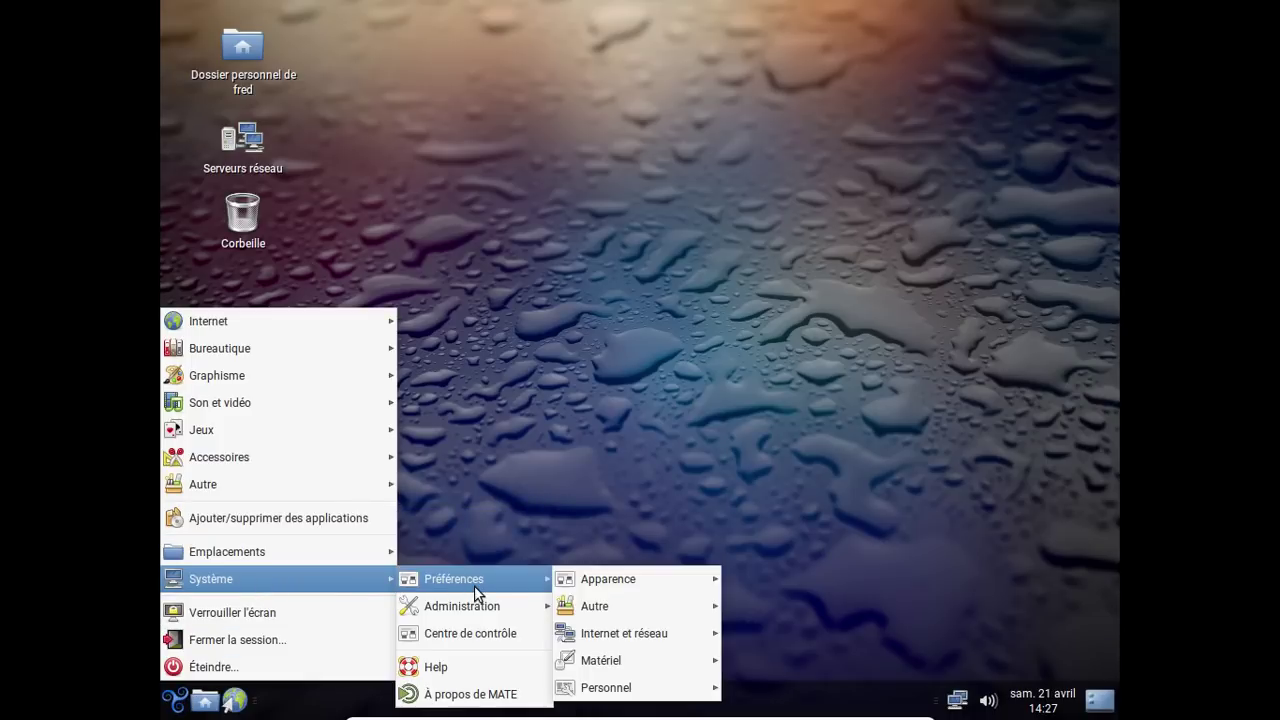
{"action": "mouse_move", "coordinate": [525, 604]}
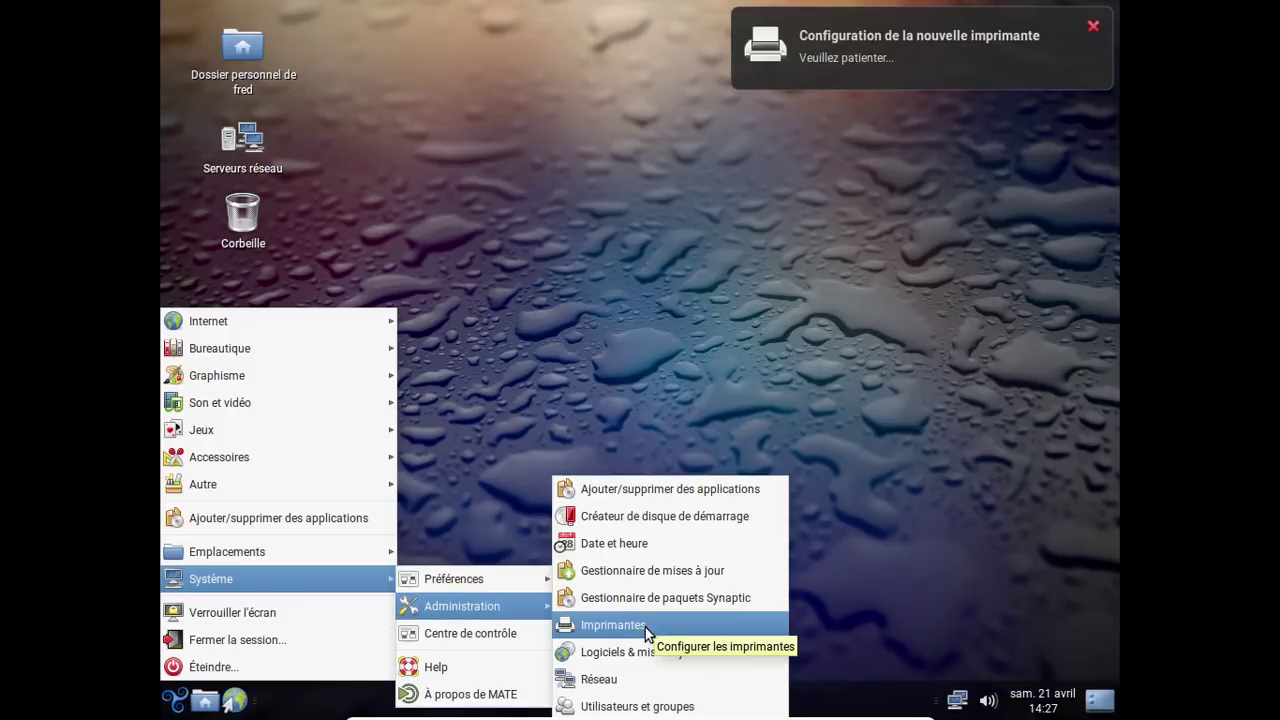
{"action": "left_click", "coordinate": [613, 625]}
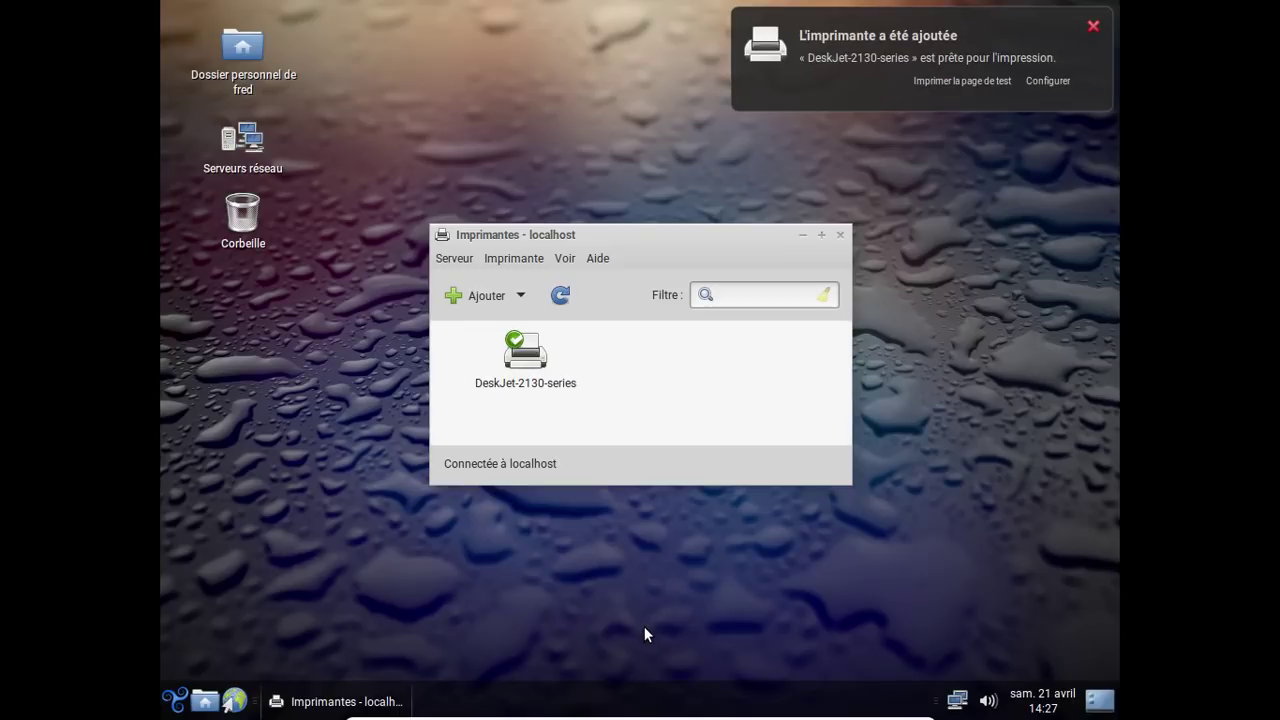
{"action": "left_click", "coordinate": [840, 236]}
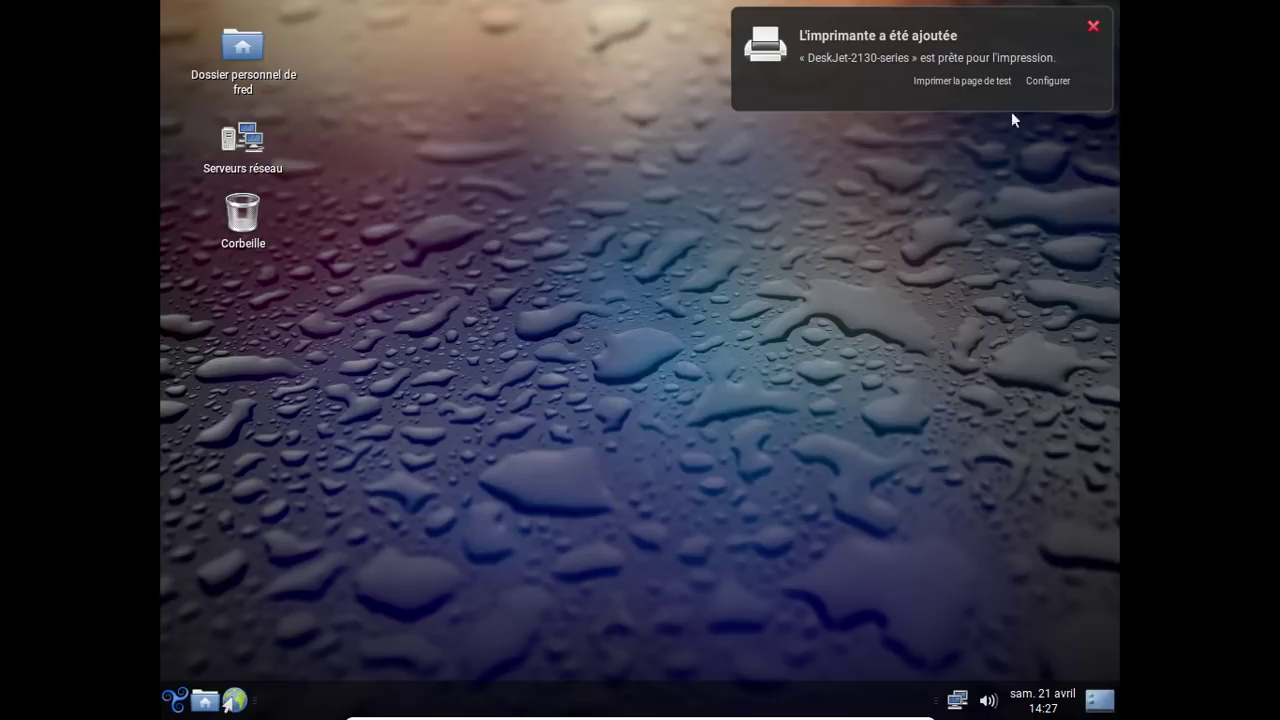
{"action": "left_click", "coordinate": [1092, 25]}
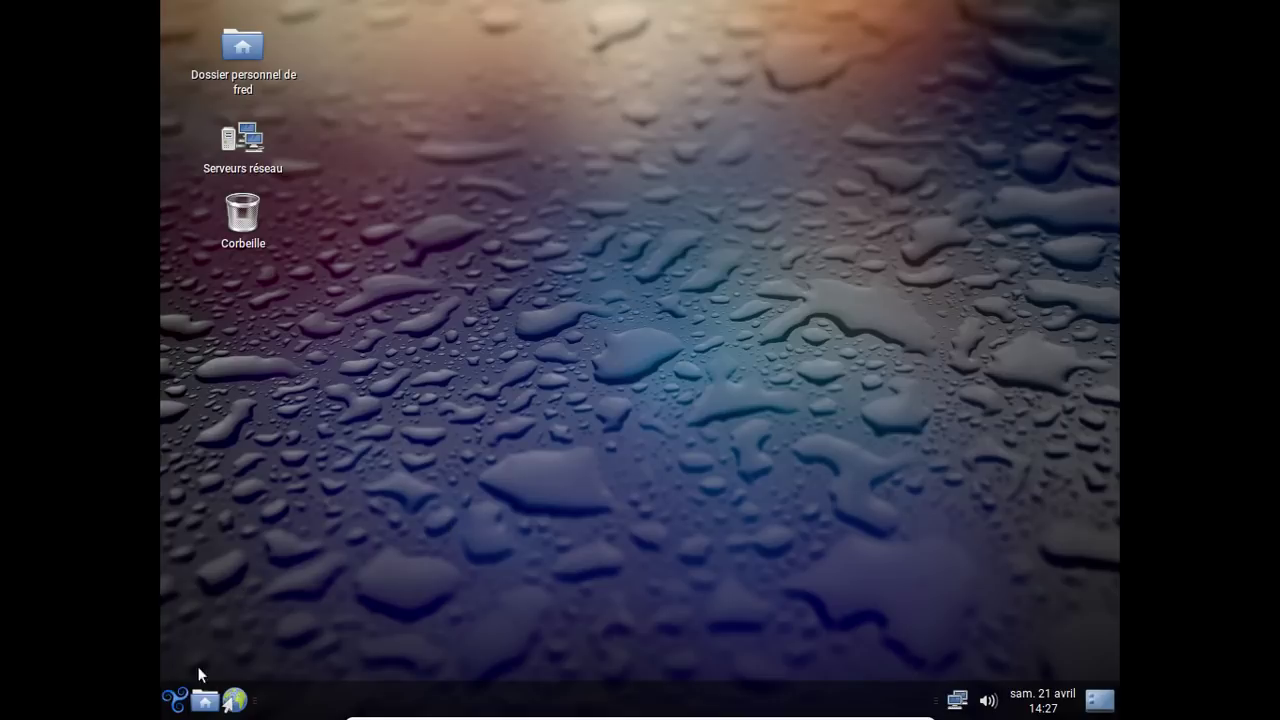
Step: Launch Outil de numérisation Simple Scan from the Graphisme applications and scan a page
{"action": "left_click", "coordinate": [176, 703]}
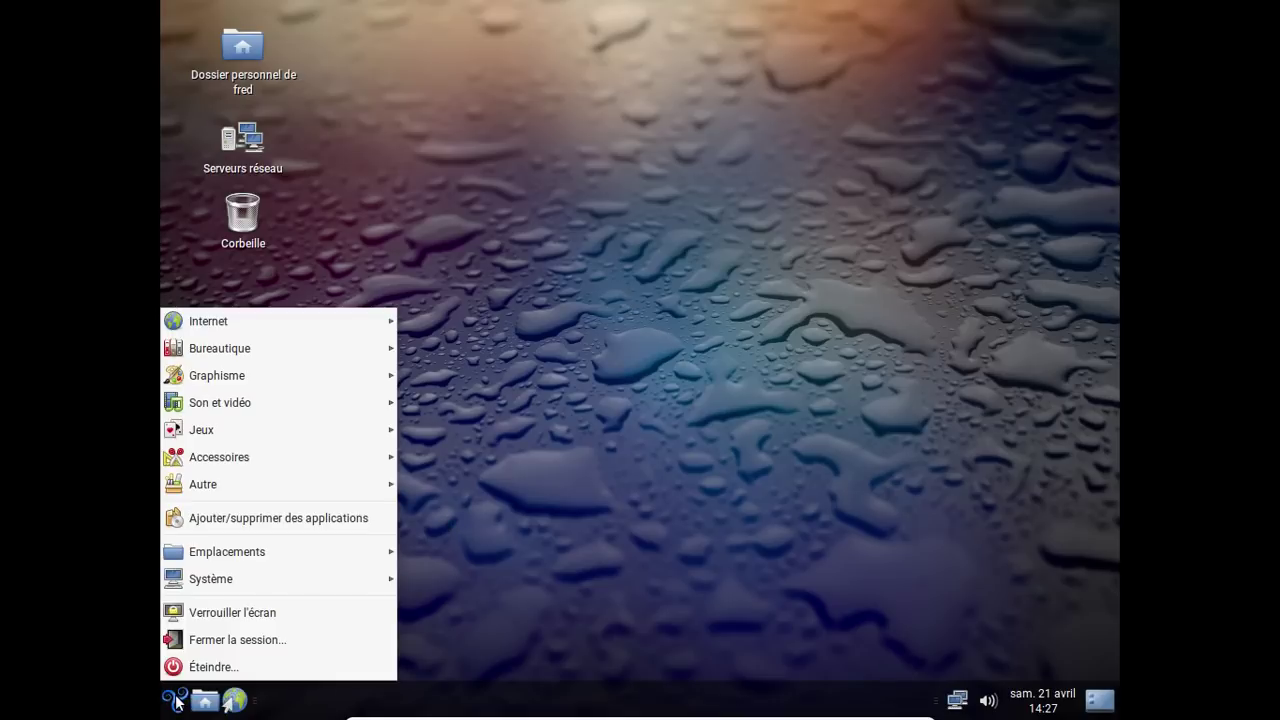
{"action": "mouse_move", "coordinate": [256, 400]}
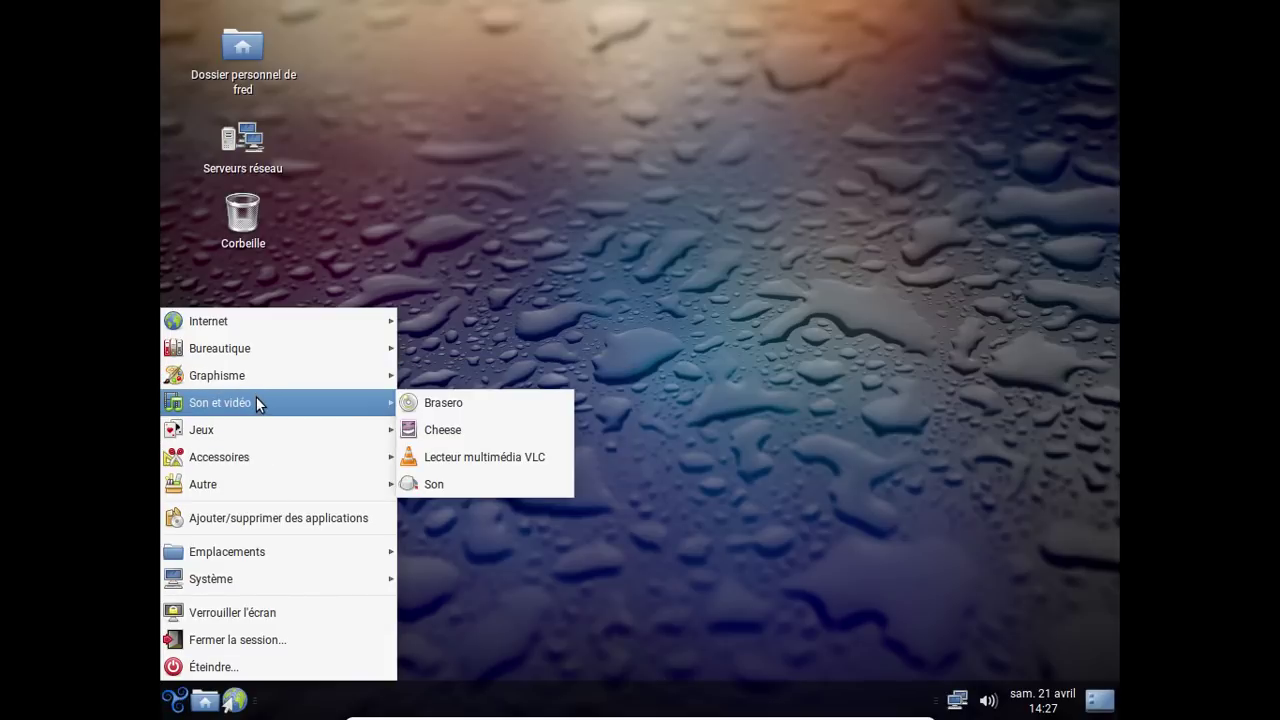
{"action": "mouse_move", "coordinate": [251, 378]}
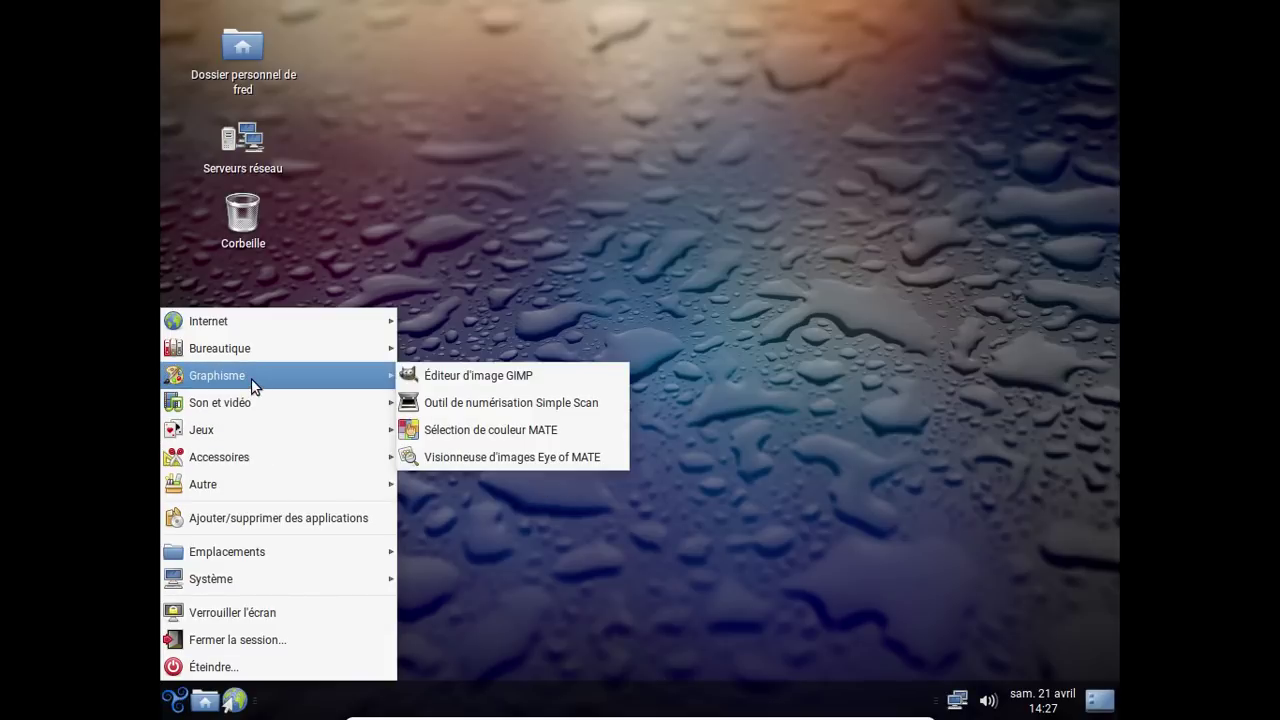
{"action": "left_click", "coordinate": [494, 403]}
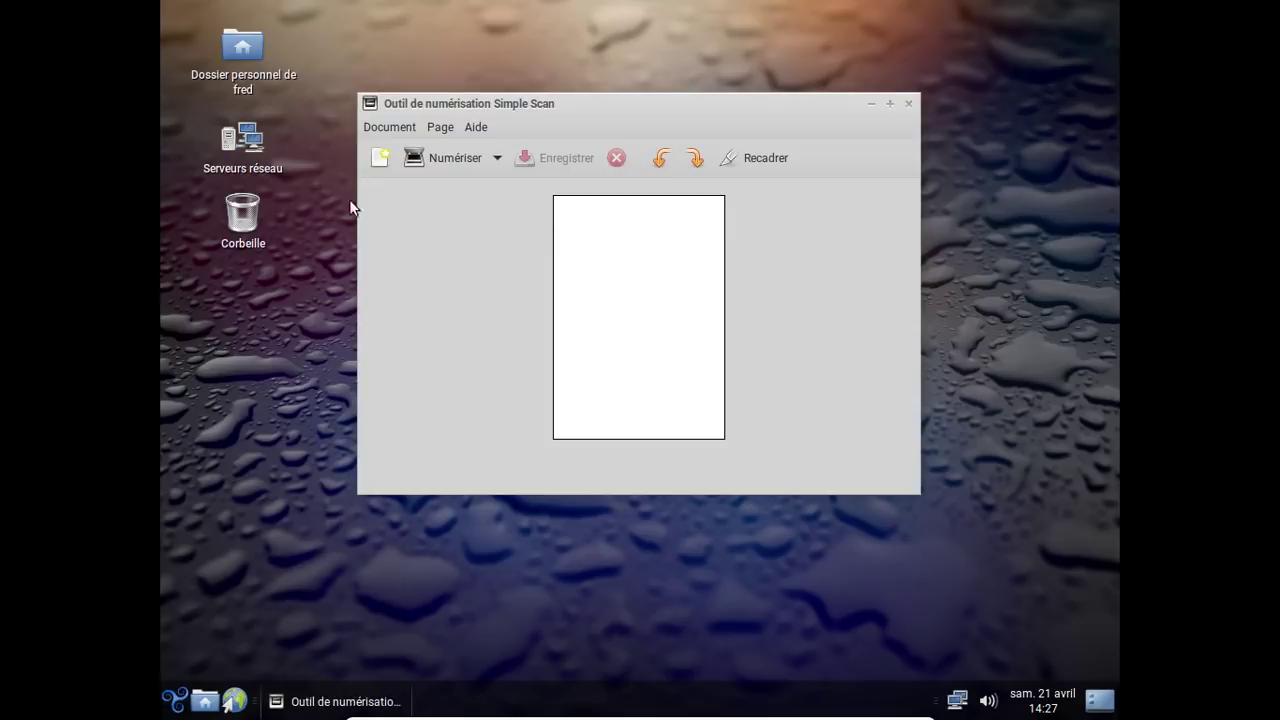
{"action": "left_click", "coordinate": [430, 160]}
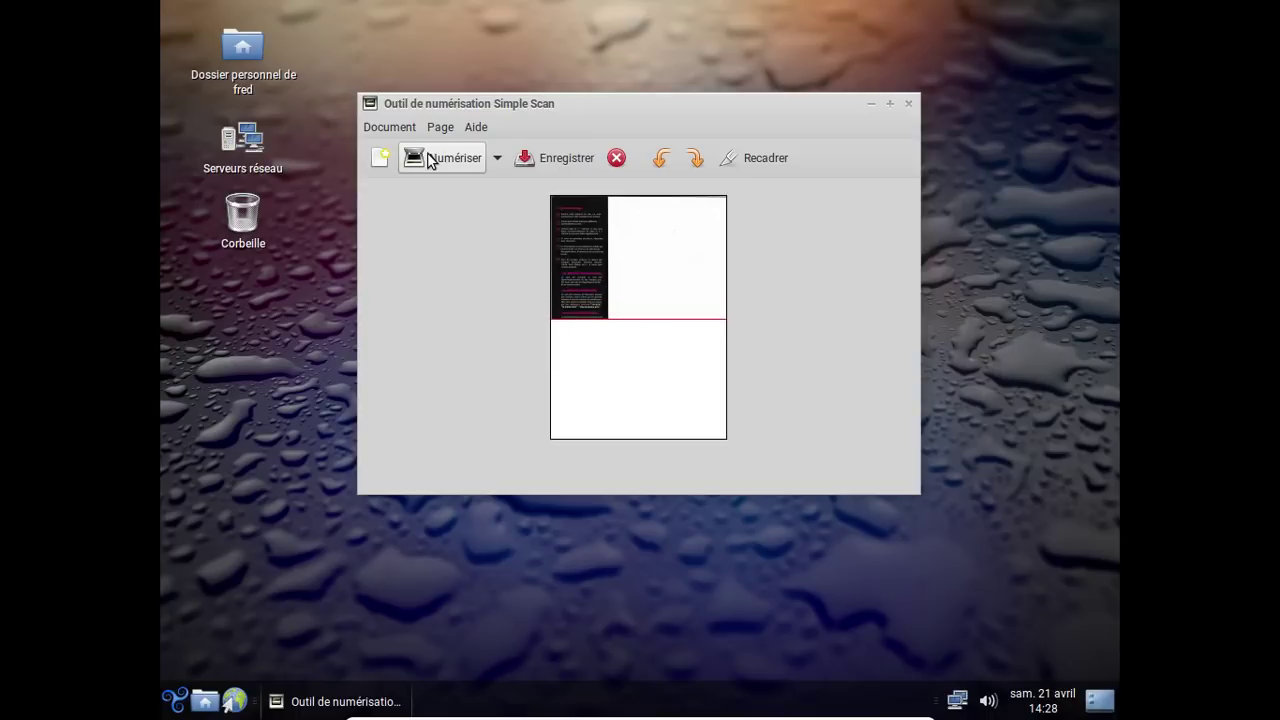
Step: Open Moniteur système MATE from the Autre applications and check its resource usage and system information
{"action": "left_click", "coordinate": [174, 700]}
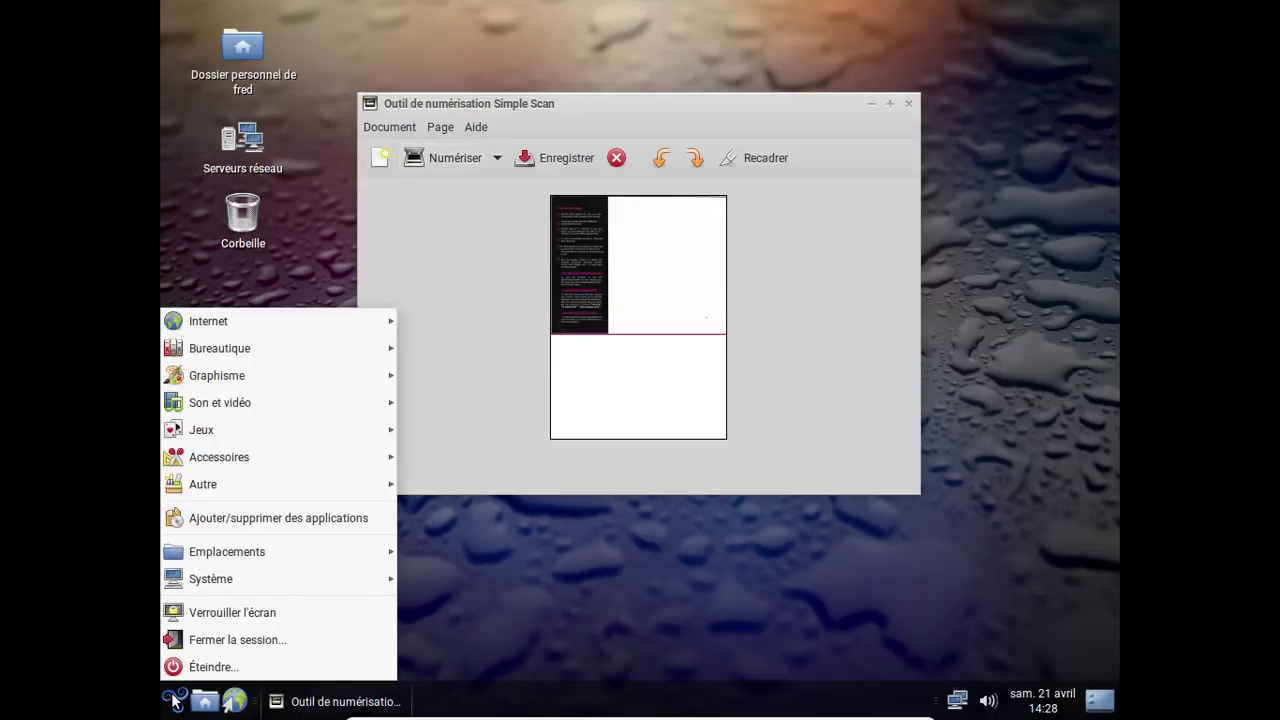
{"action": "mouse_move", "coordinate": [238, 458]}
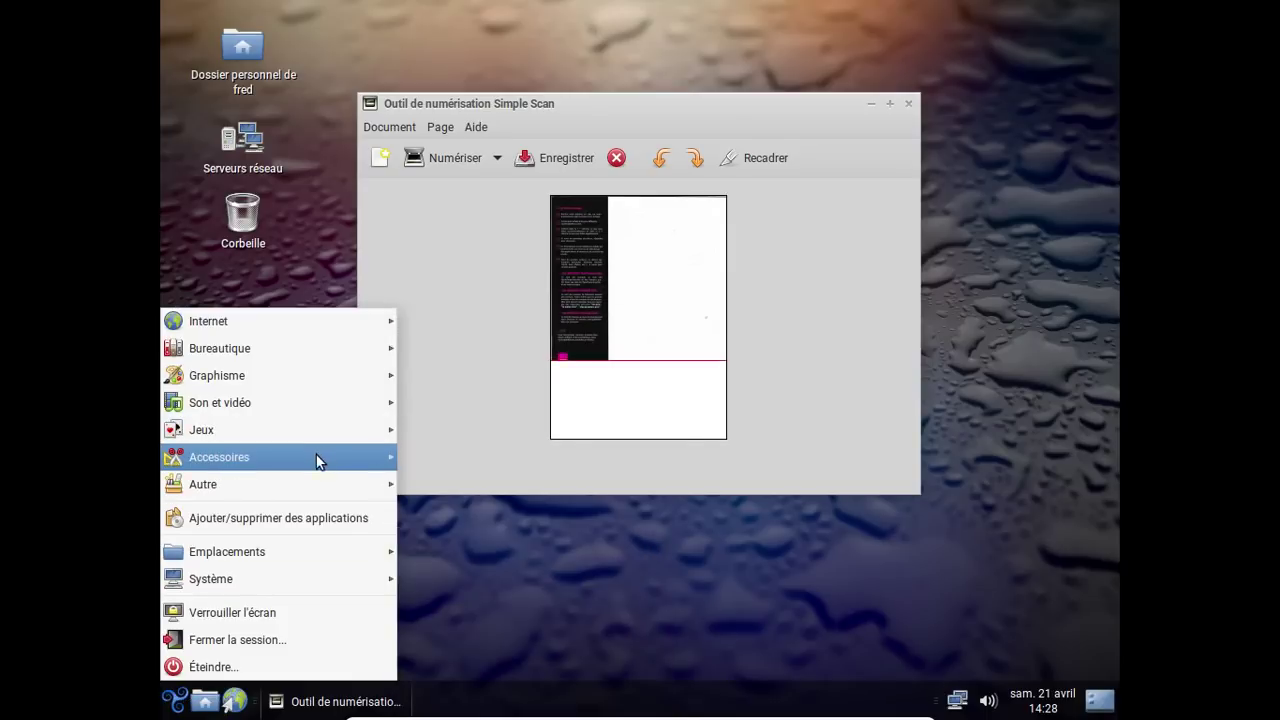
{"action": "mouse_move", "coordinate": [274, 402]}
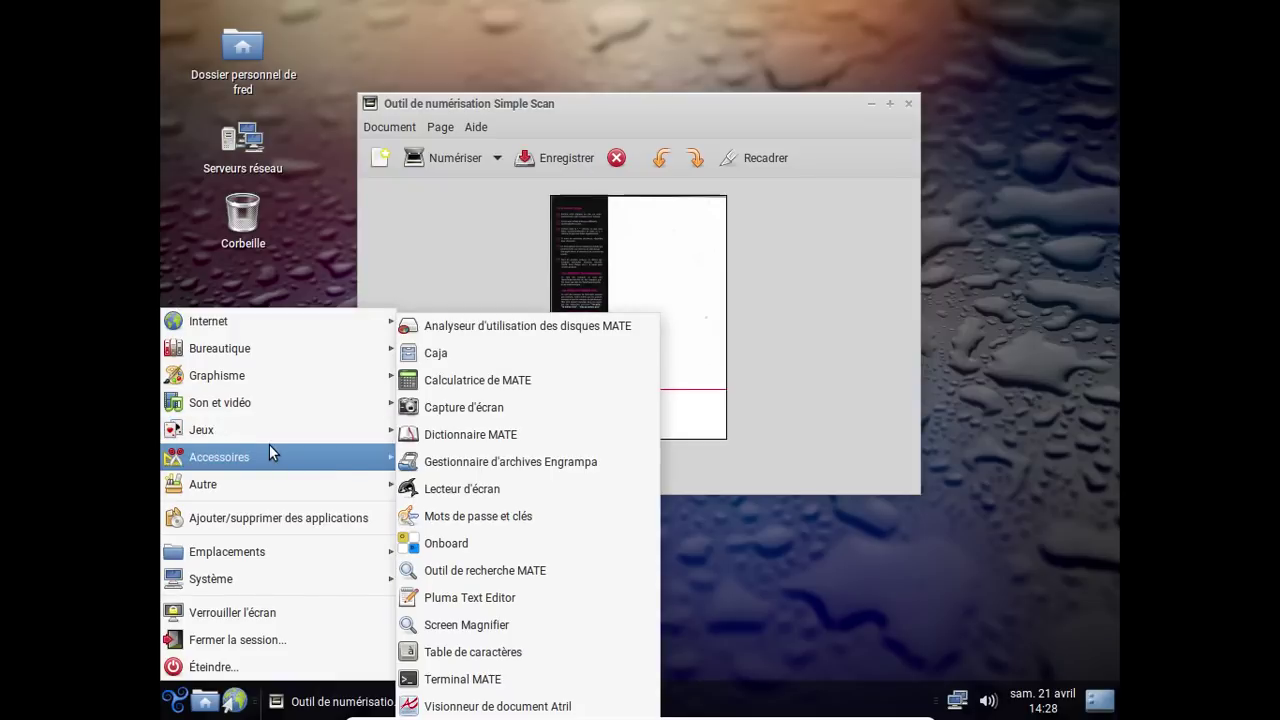
{"action": "mouse_move", "coordinate": [245, 480]}
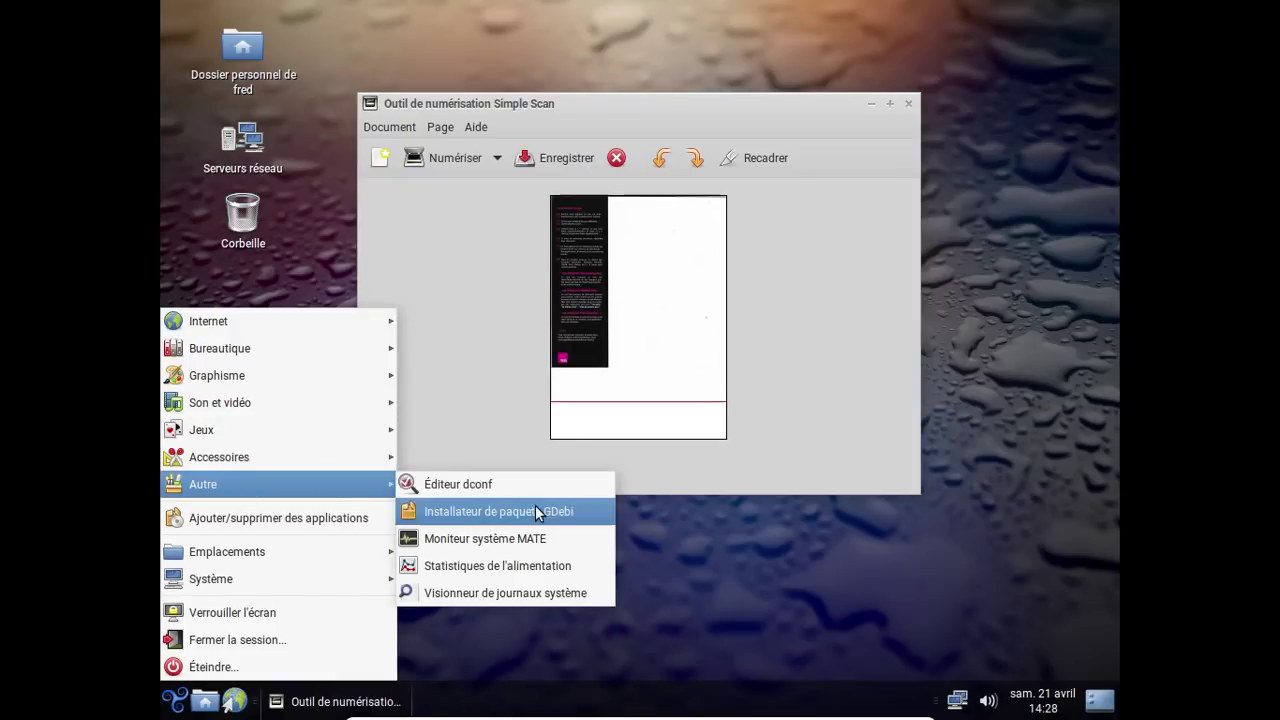
{"action": "left_click", "coordinate": [530, 536]}
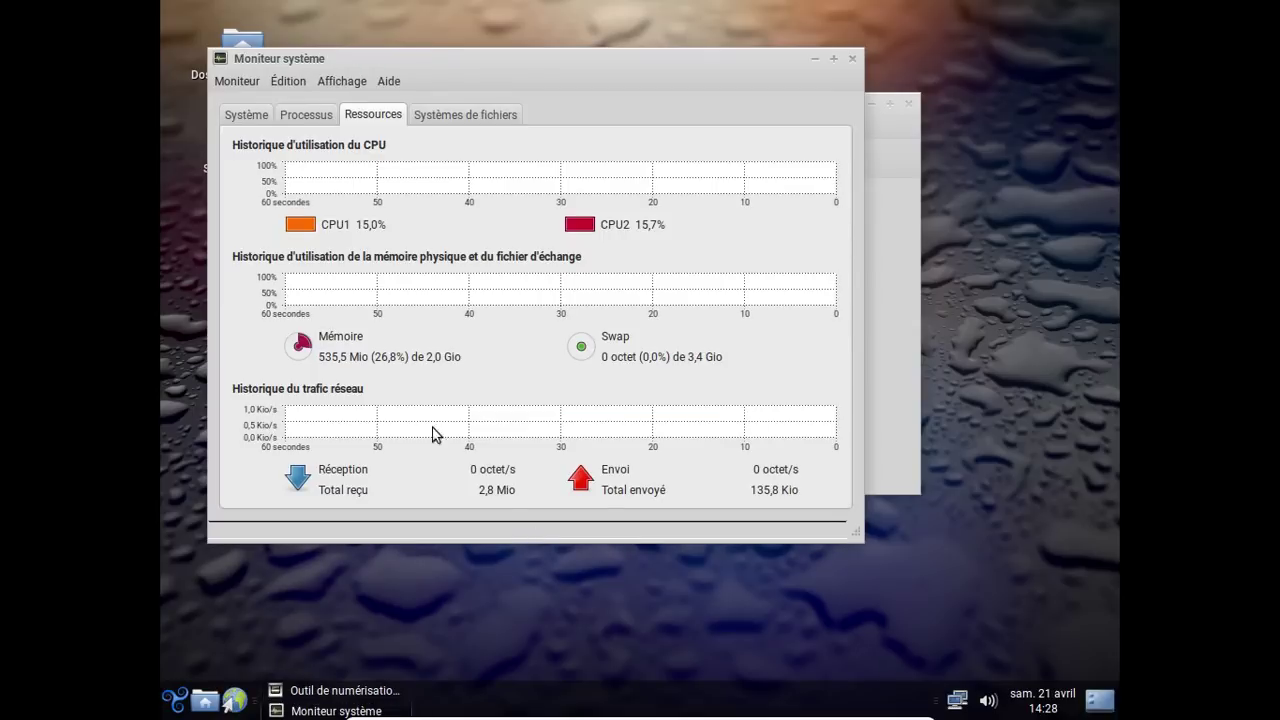
{"action": "left_click", "coordinate": [247, 115]}
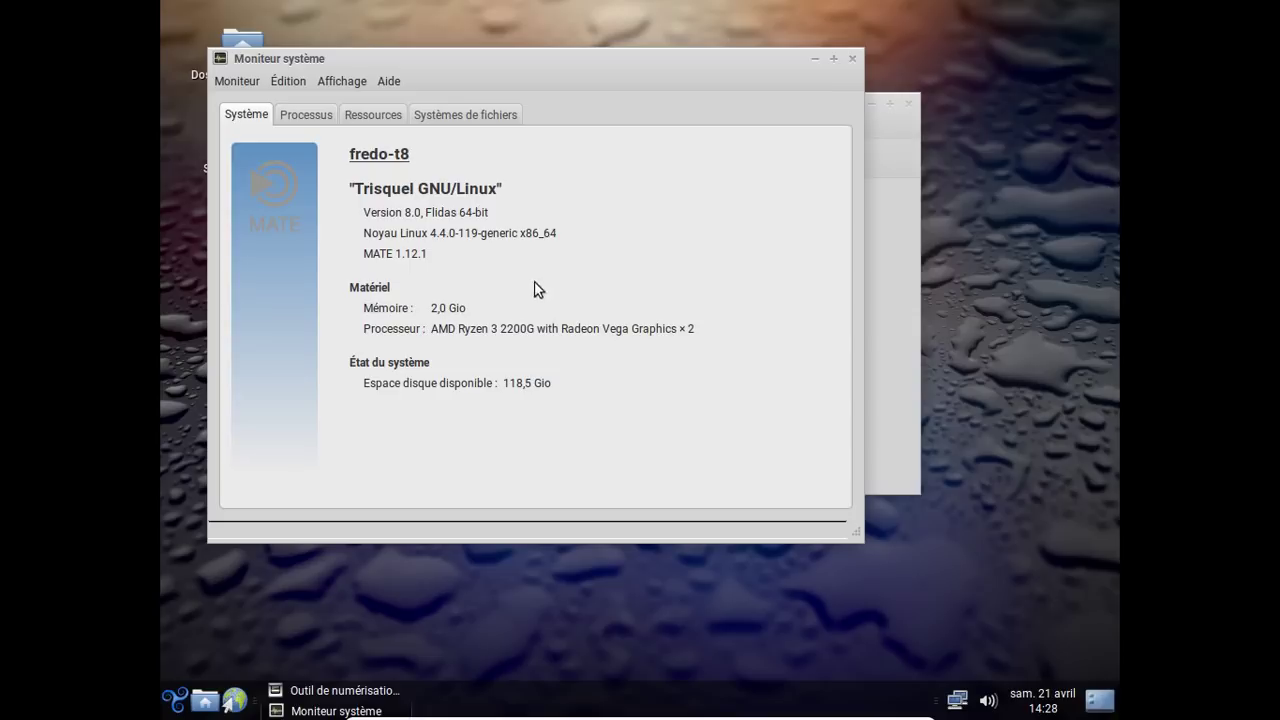
Step: Close the system monitor and quit Simple Scan without saving the scanned document
{"action": "left_click", "coordinate": [853, 59]}
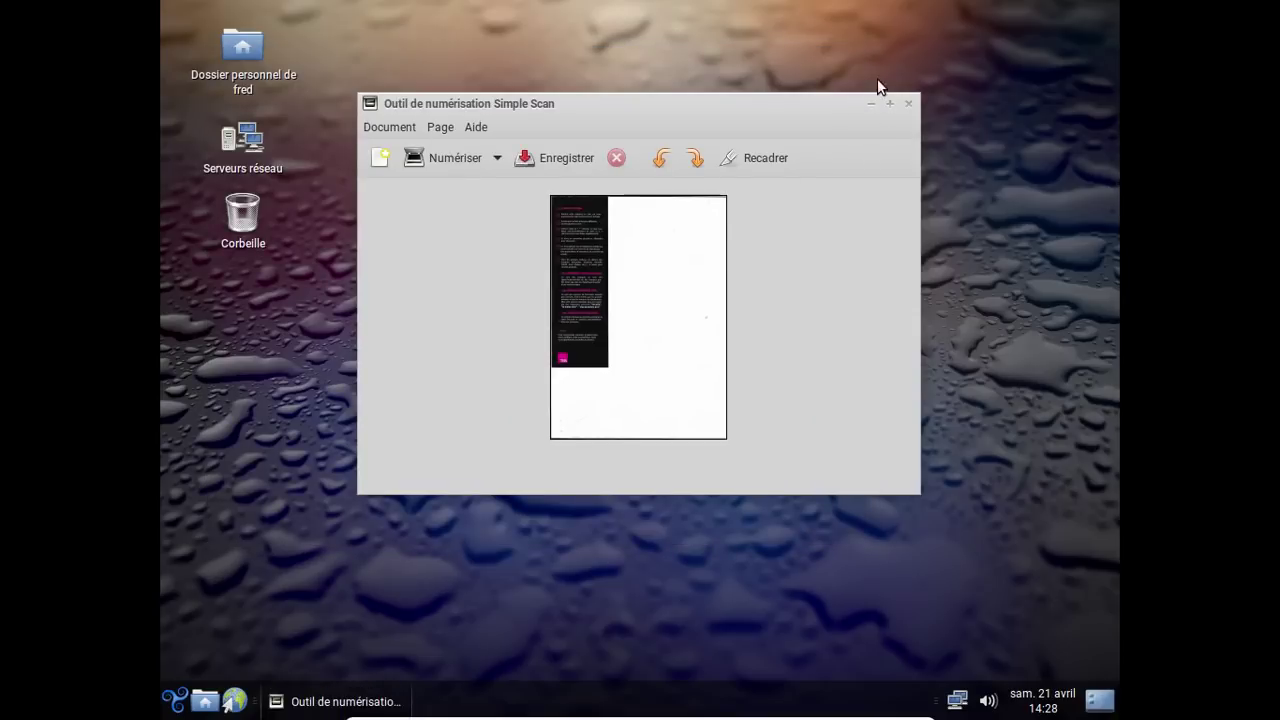
{"action": "left_click", "coordinate": [908, 104]}
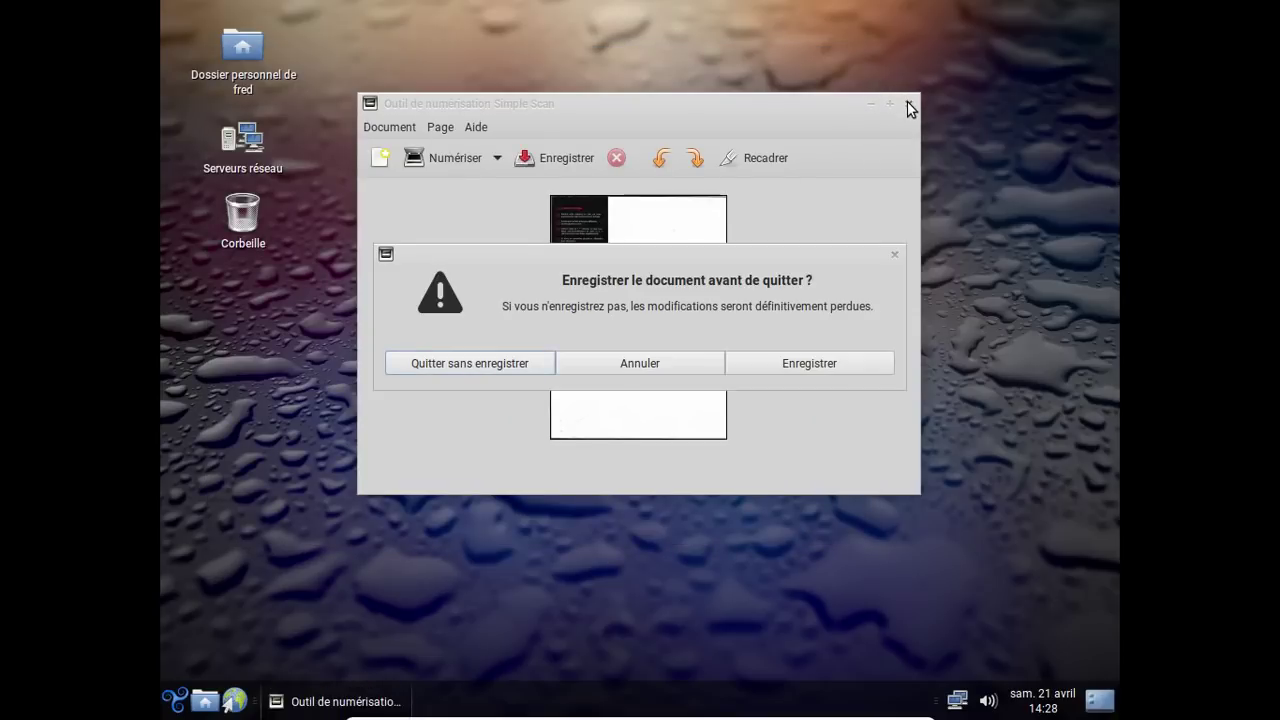
{"action": "left_click", "coordinate": [506, 370]}
Step: Launch the Abrowser web browser, load kernel.org and examine its list of available Linux kernel releases
{"action": "left_click", "coordinate": [234, 700]}
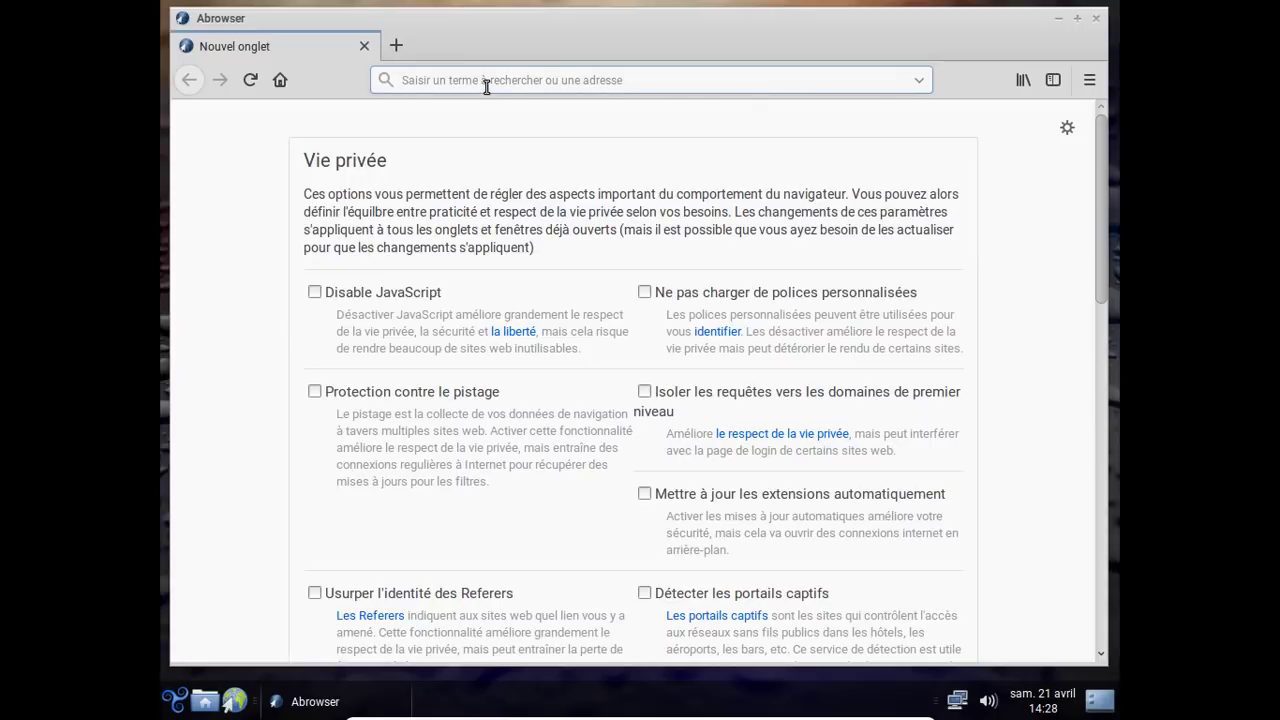
{"action": "mouse_move", "coordinate": [480, 716]}
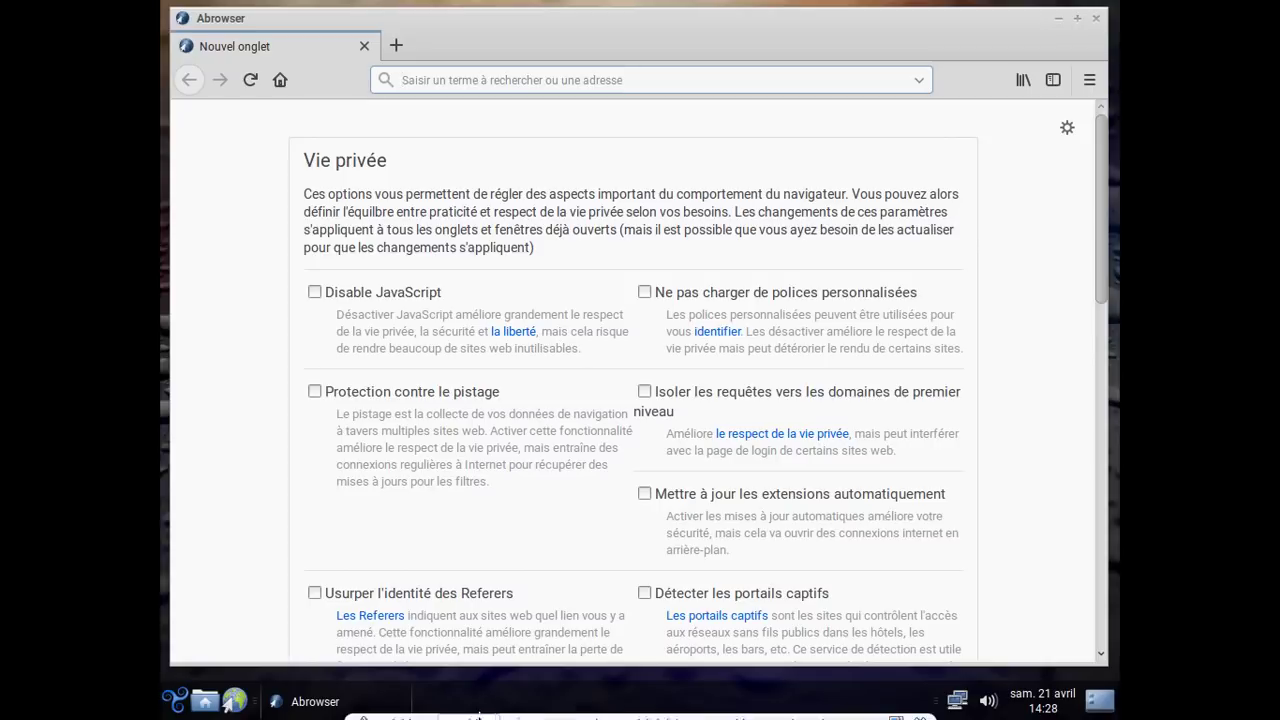
{"action": "left_click", "coordinate": [528, 708]}
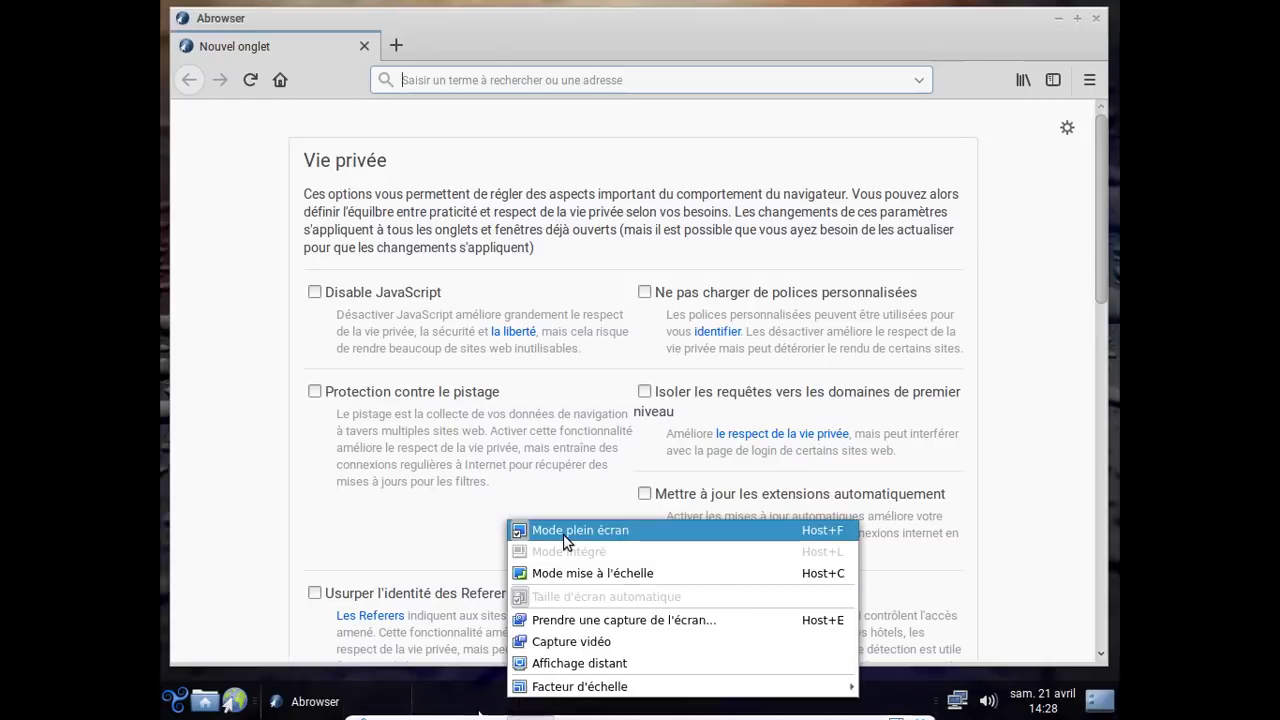
{"action": "left_click", "coordinate": [524, 531]}
{"action": "key", "text": "ctrl+f"}
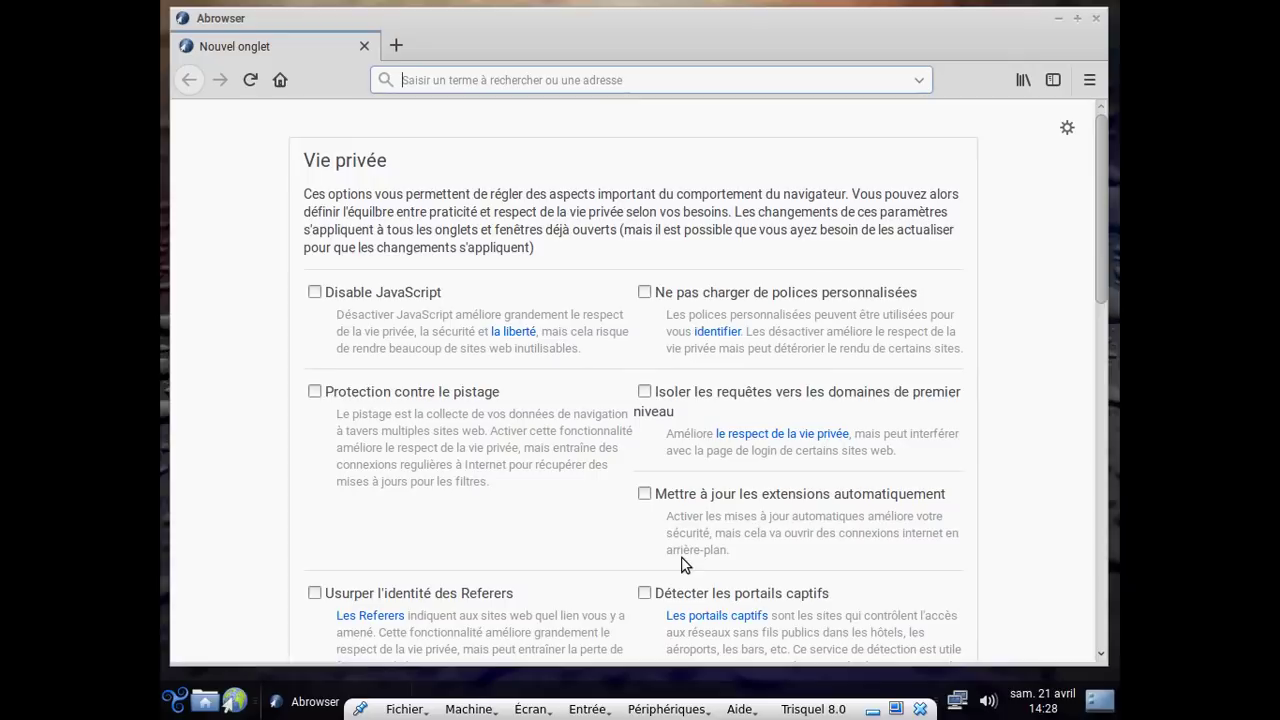
{"action": "type", "text": "kernel.org"}
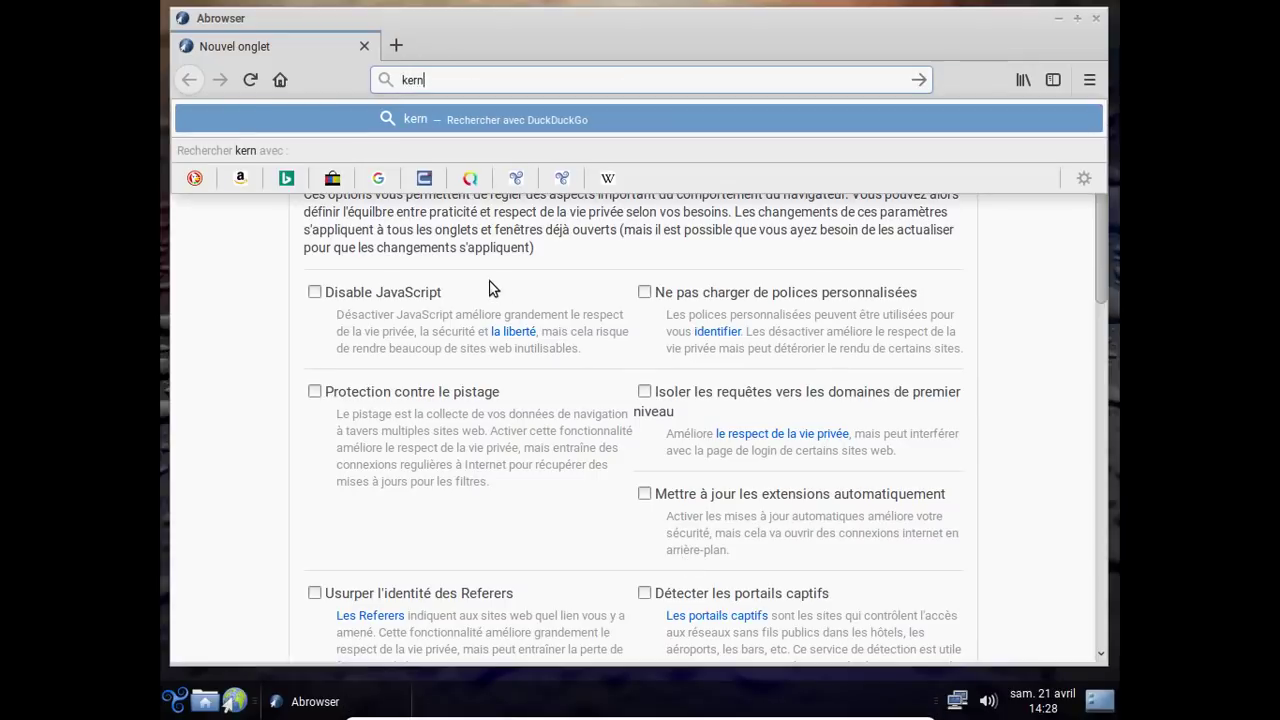
{"action": "key", "text": "Return"}
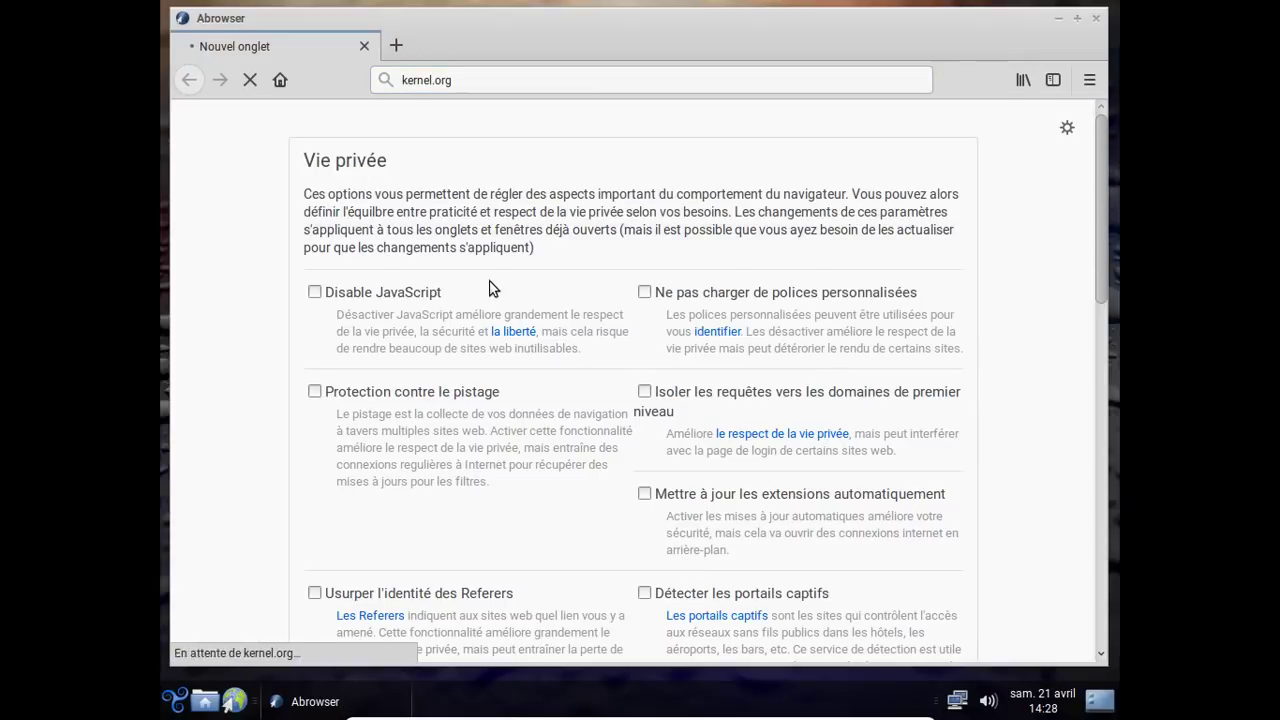
{"action": "scroll", "coordinate": [484, 290], "scroll_direction": "down", "scroll_amount": 3}
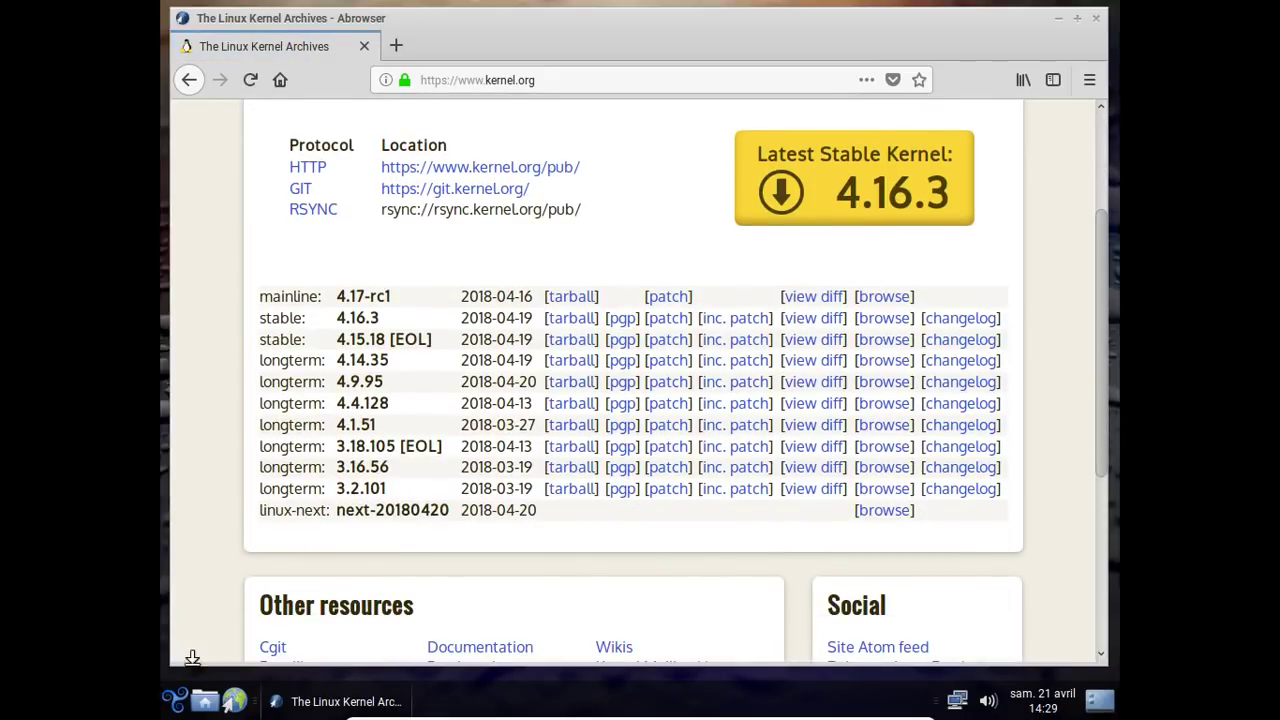
Step: Check the installed kernel version in Moniteur système MATE from the Autre applications, and close both the monitor and the browser
{"action": "left_click", "coordinate": [179, 705]}
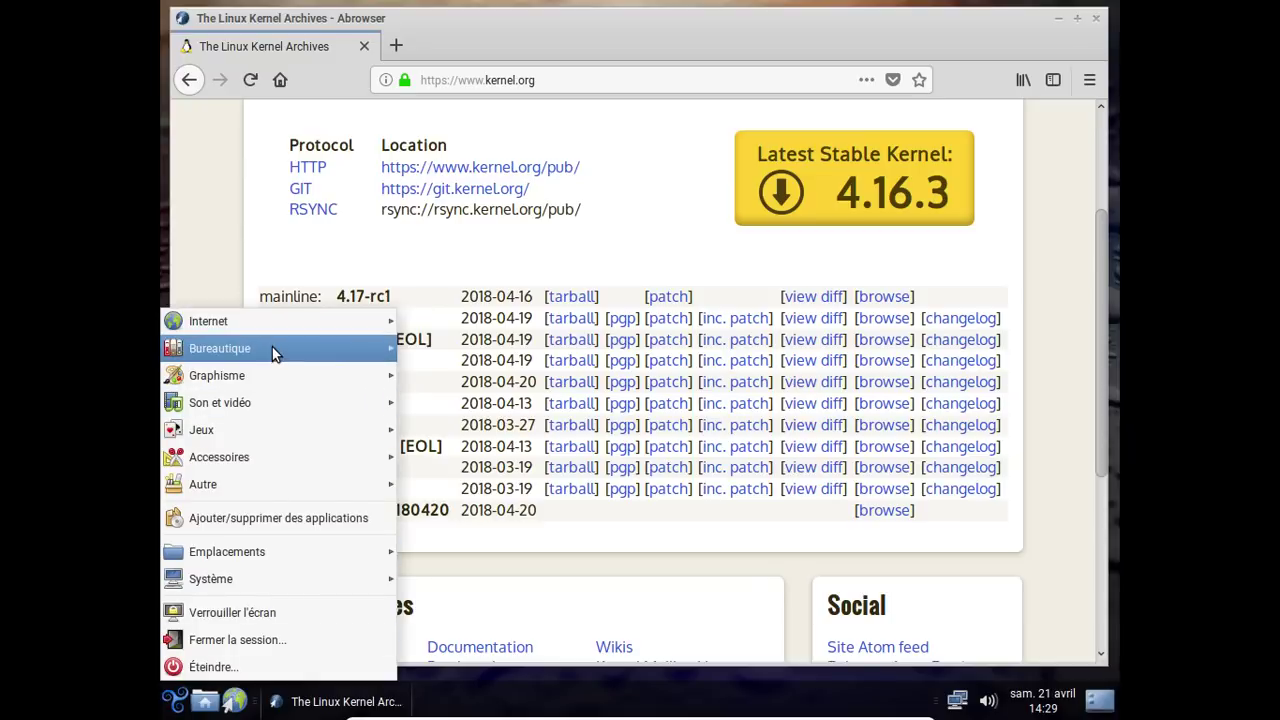
{"action": "mouse_move", "coordinate": [278, 432]}
{"action": "mouse_move", "coordinate": [267, 455]}
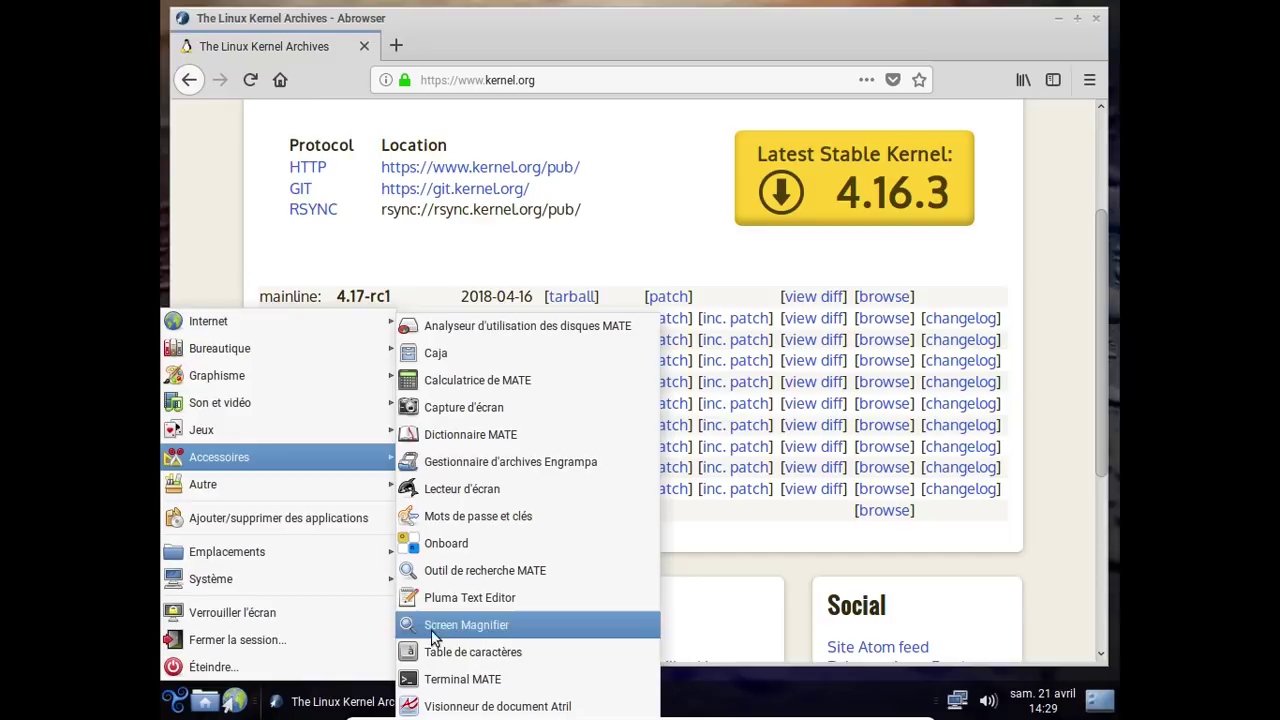
{"action": "mouse_move", "coordinate": [297, 470]}
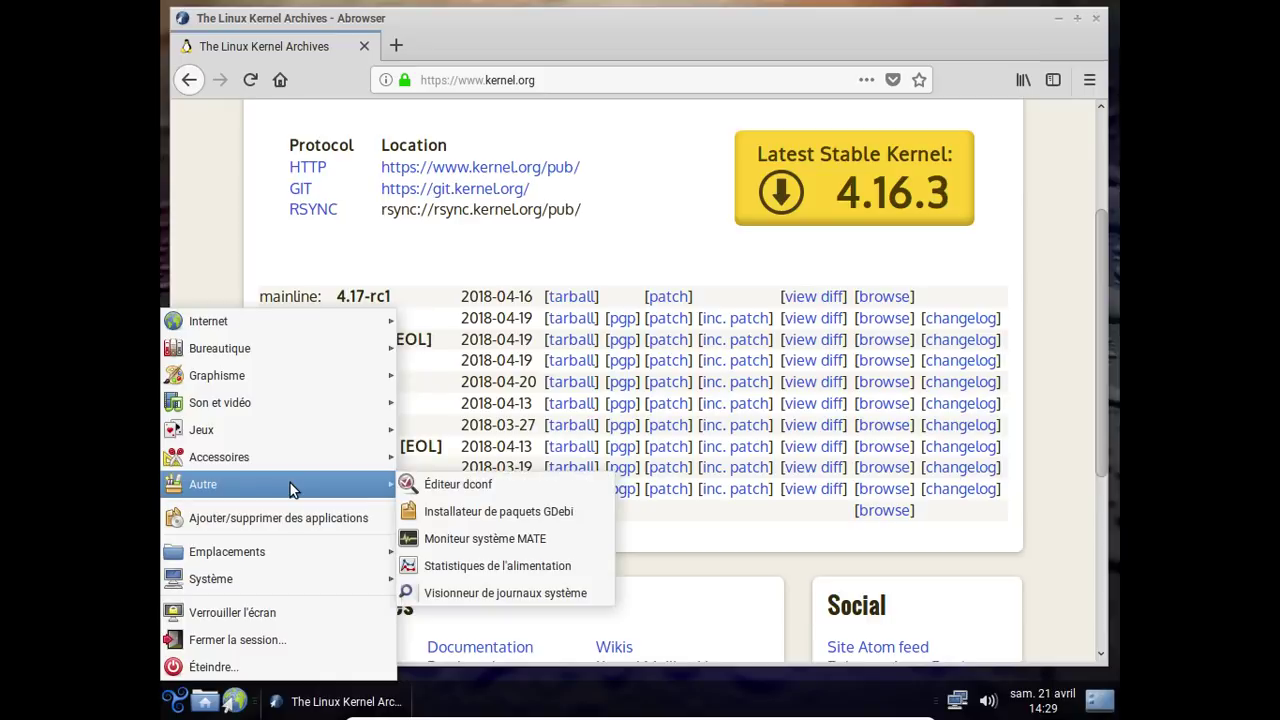
{"action": "left_click", "coordinate": [484, 537]}
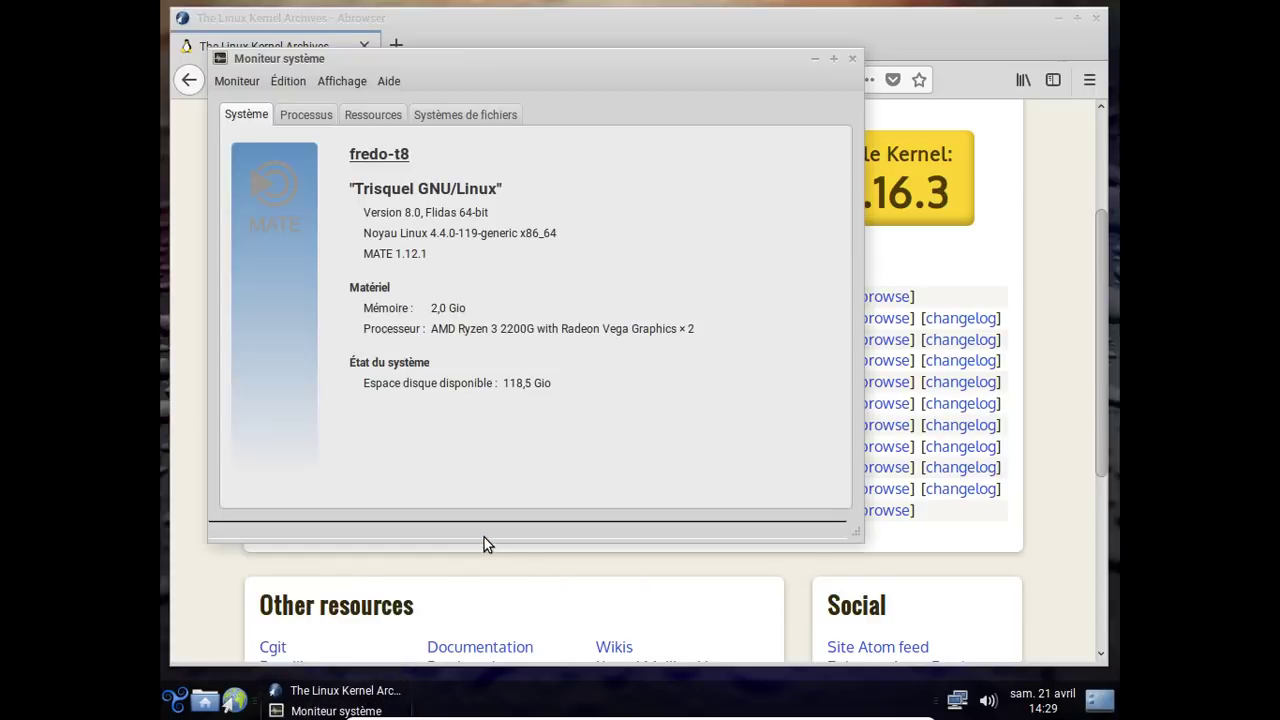
{"action": "left_click", "coordinate": [849, 59]}
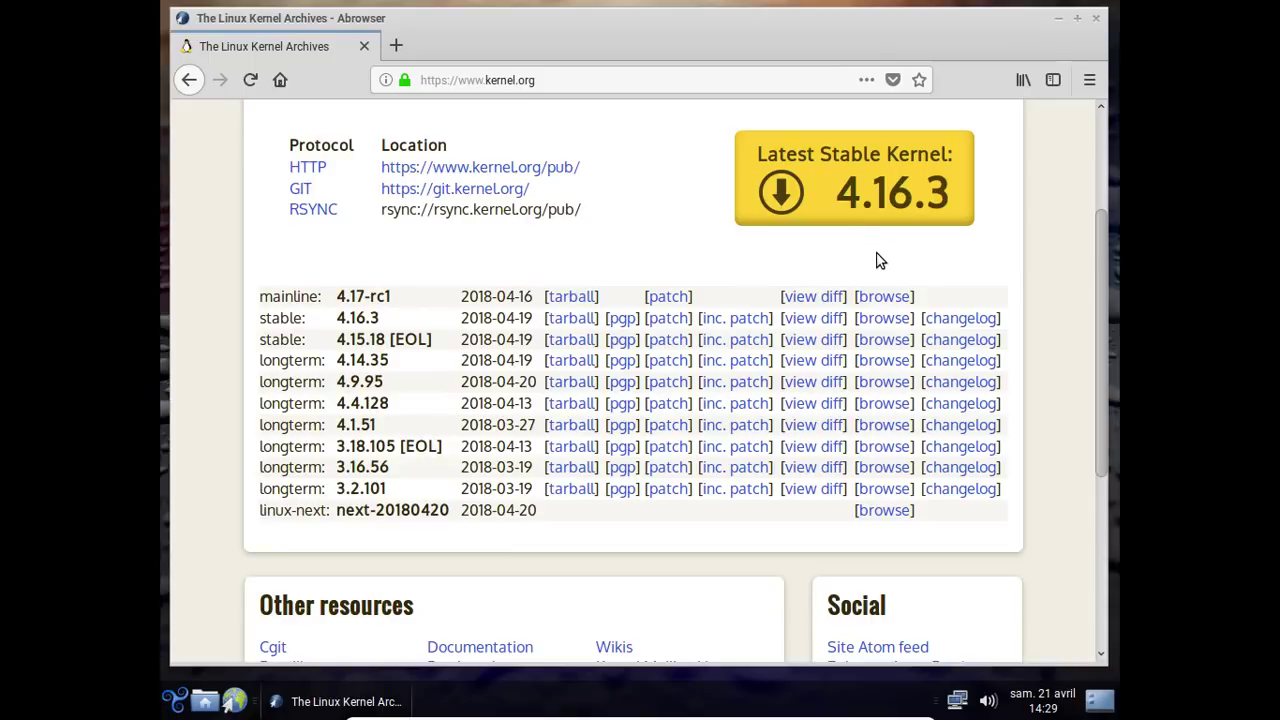
{"action": "left_click", "coordinate": [1096, 19]}
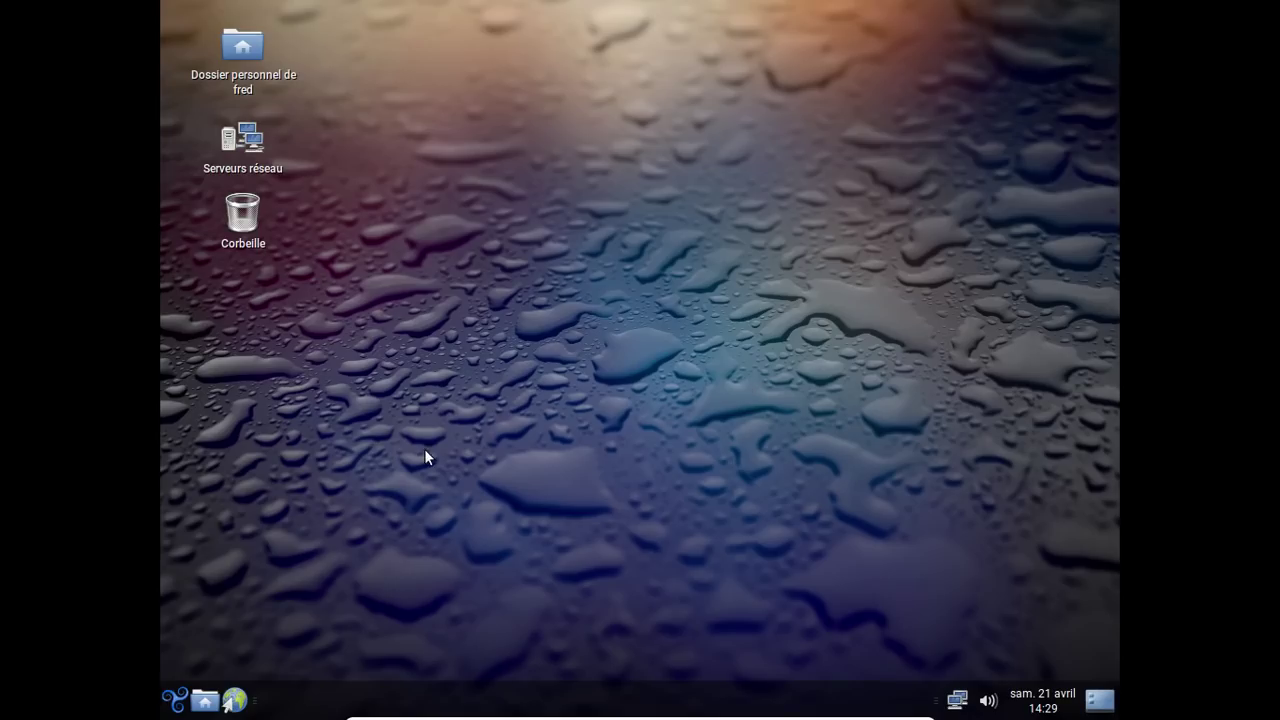
Step: Review the bundled applications in the Internet, Bureautique and Son et vidéo categories
{"action": "left_click", "coordinate": [175, 700]}
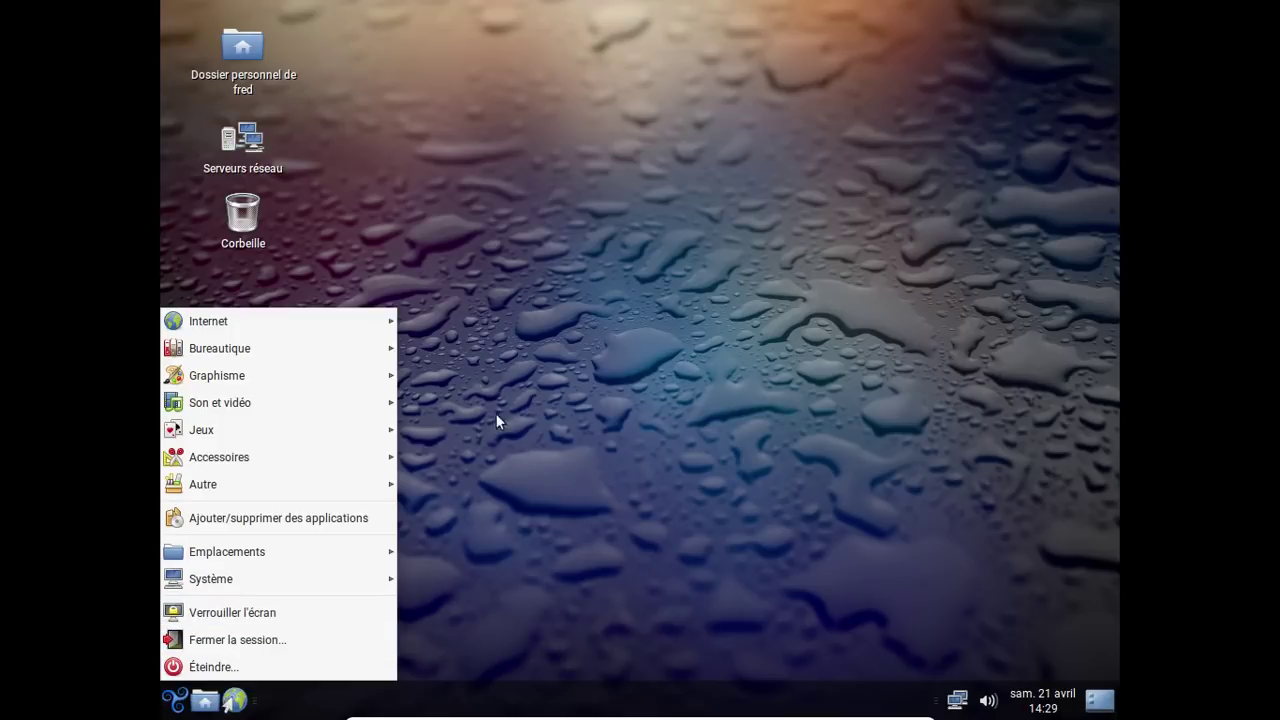
{"action": "mouse_move", "coordinate": [380, 330]}
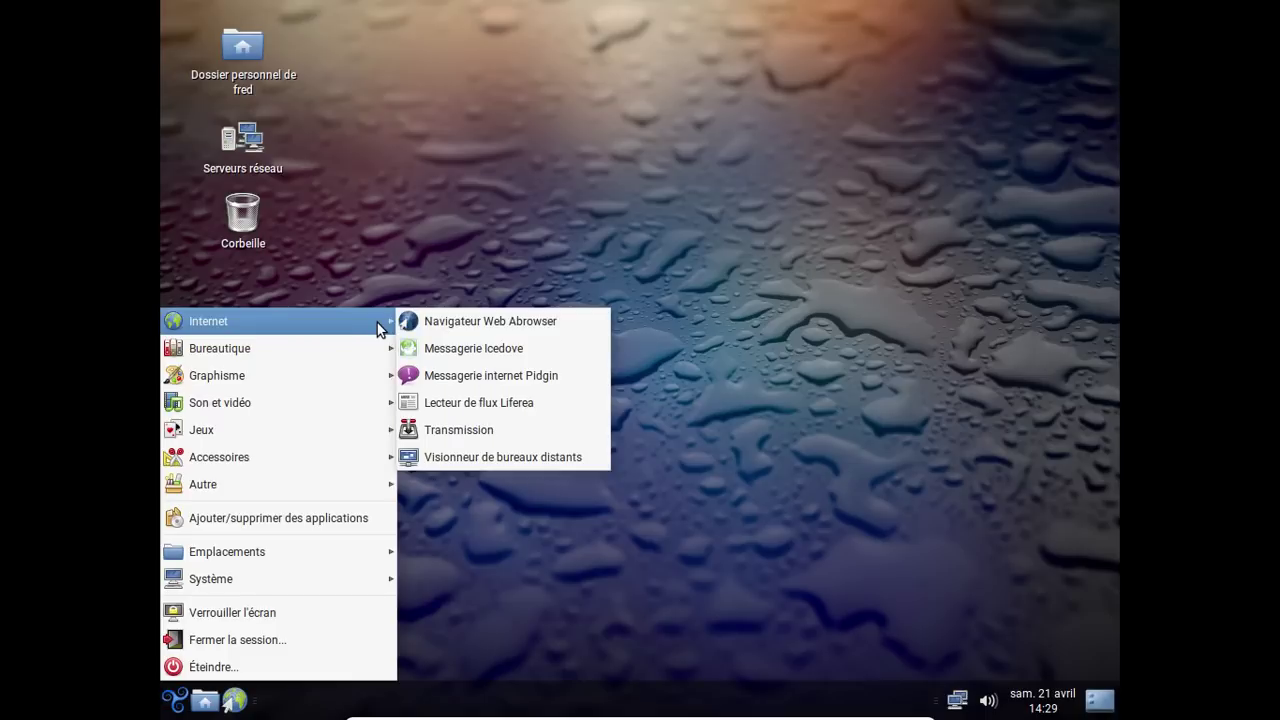
{"action": "mouse_move", "coordinate": [340, 350]}
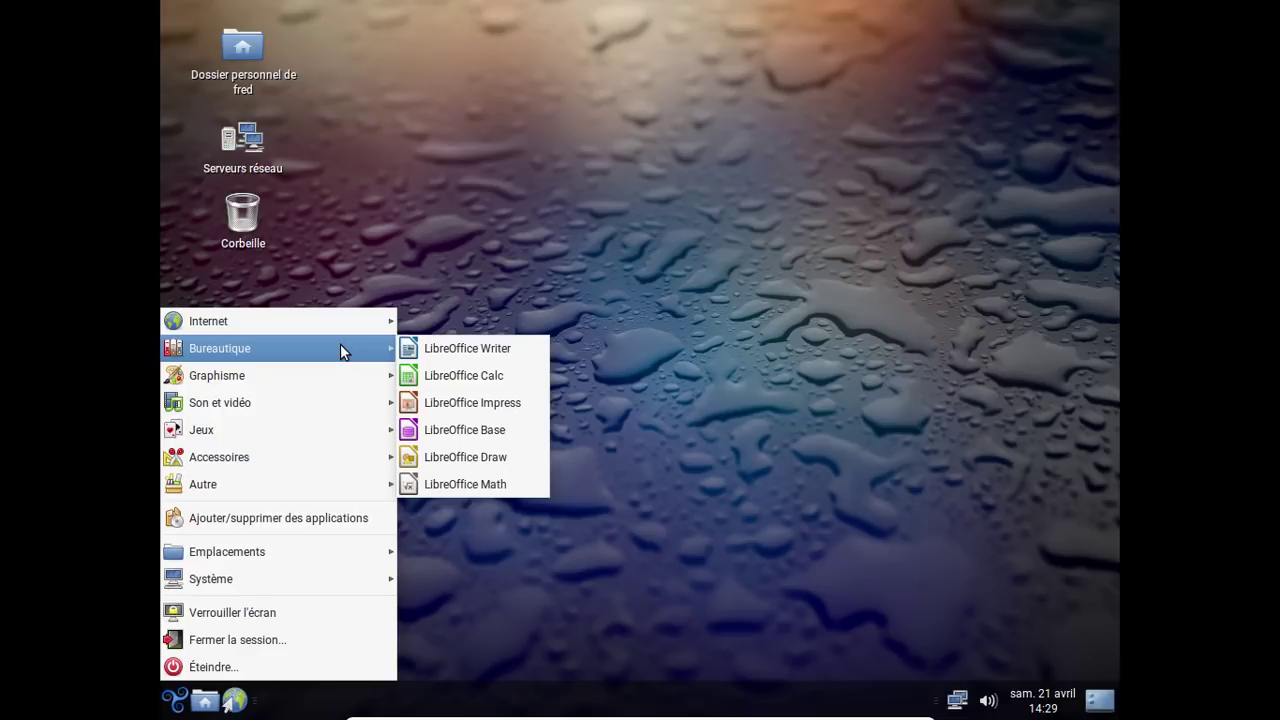
{"action": "mouse_move", "coordinate": [268, 412]}
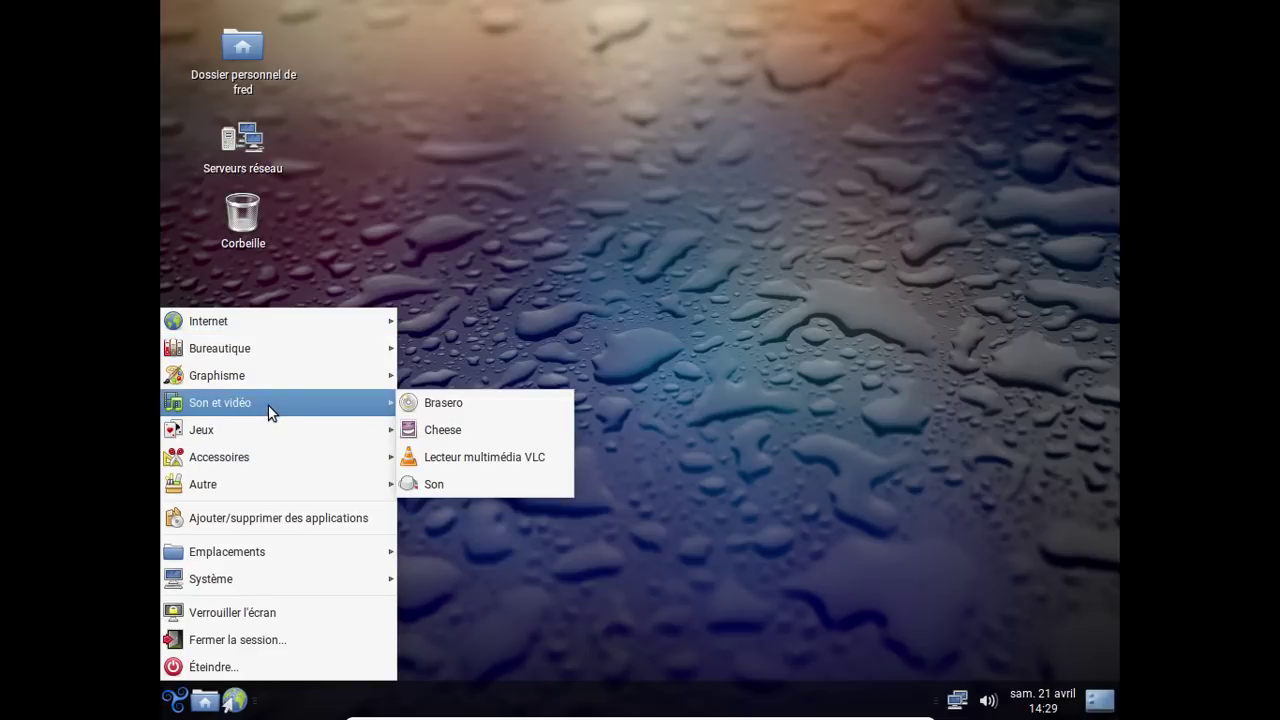
Step: Log out of the MATE session and shut down the virtual machine from the login screen
{"action": "left_click", "coordinate": [269, 640]}
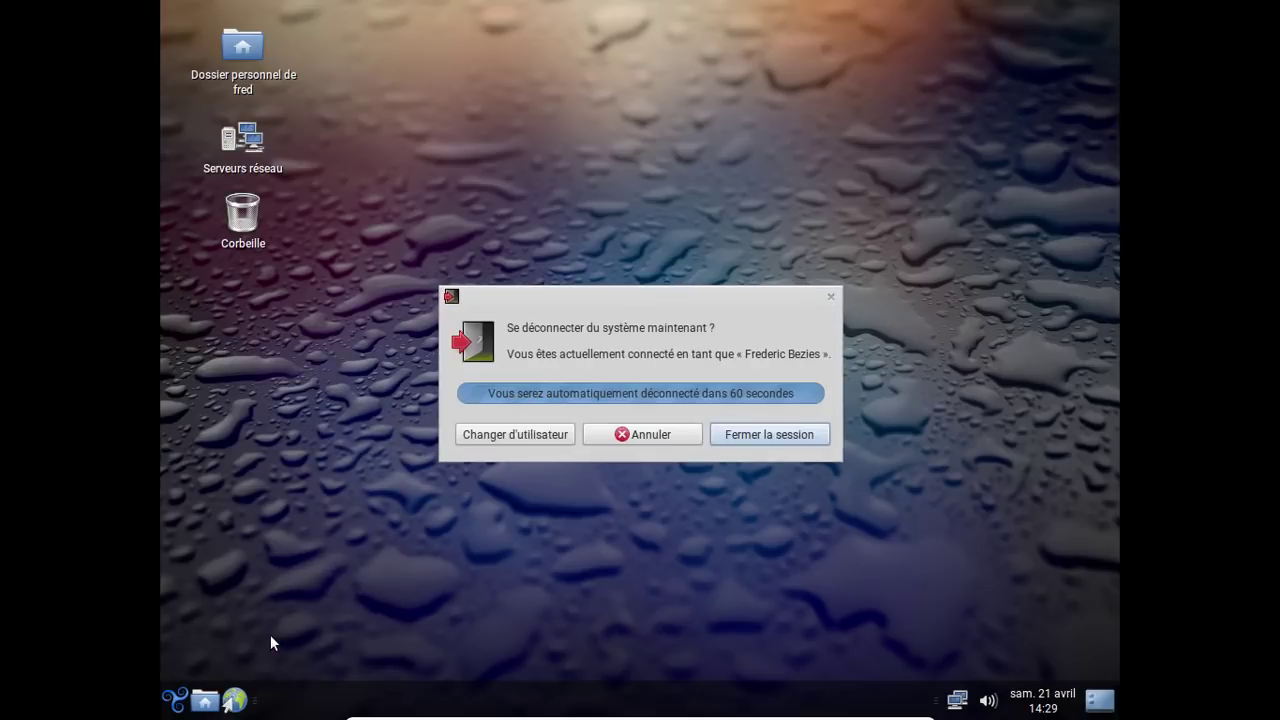
{"action": "left_click", "coordinate": [782, 437]}
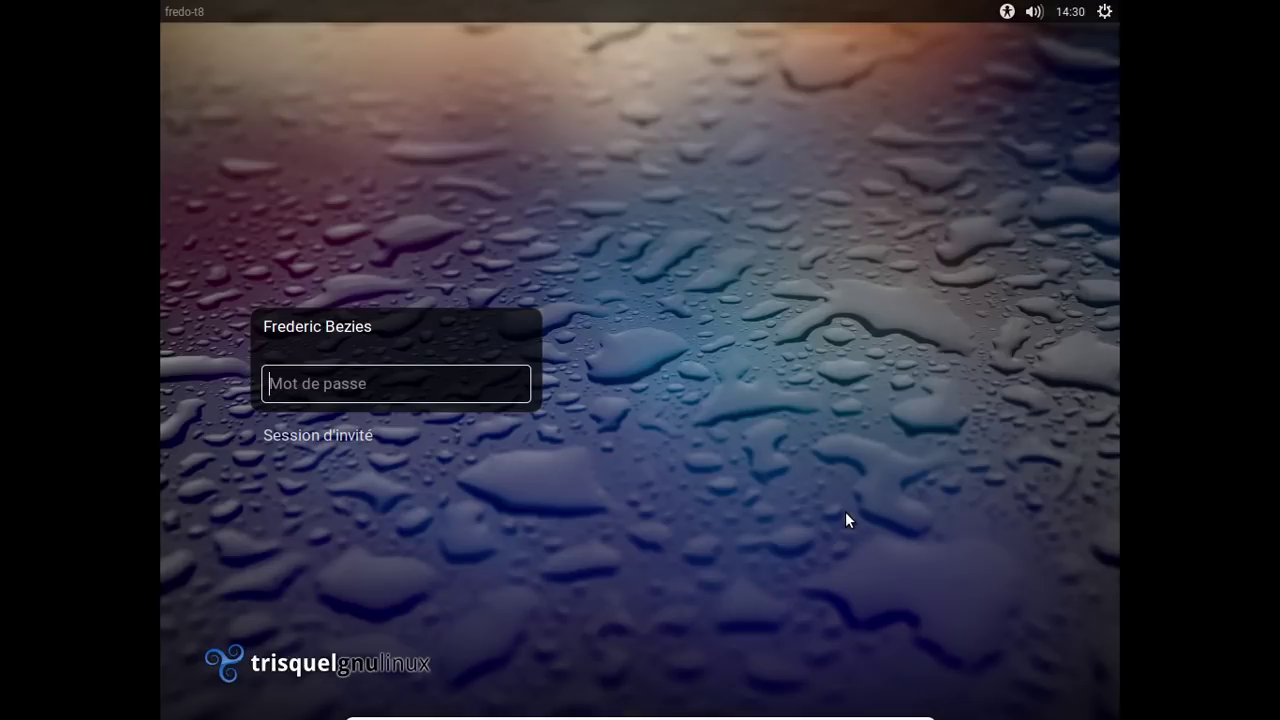
{"action": "left_click", "coordinate": [1105, 13]}
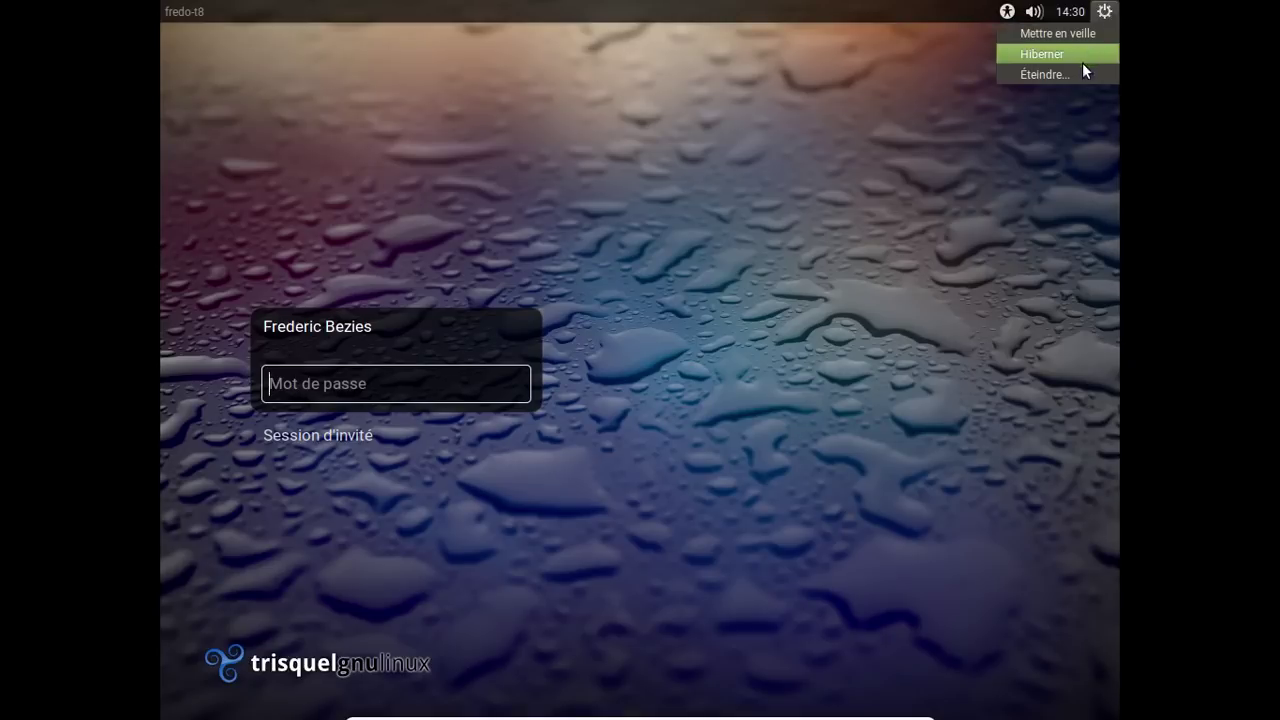
{"action": "left_click", "coordinate": [1045, 75]}
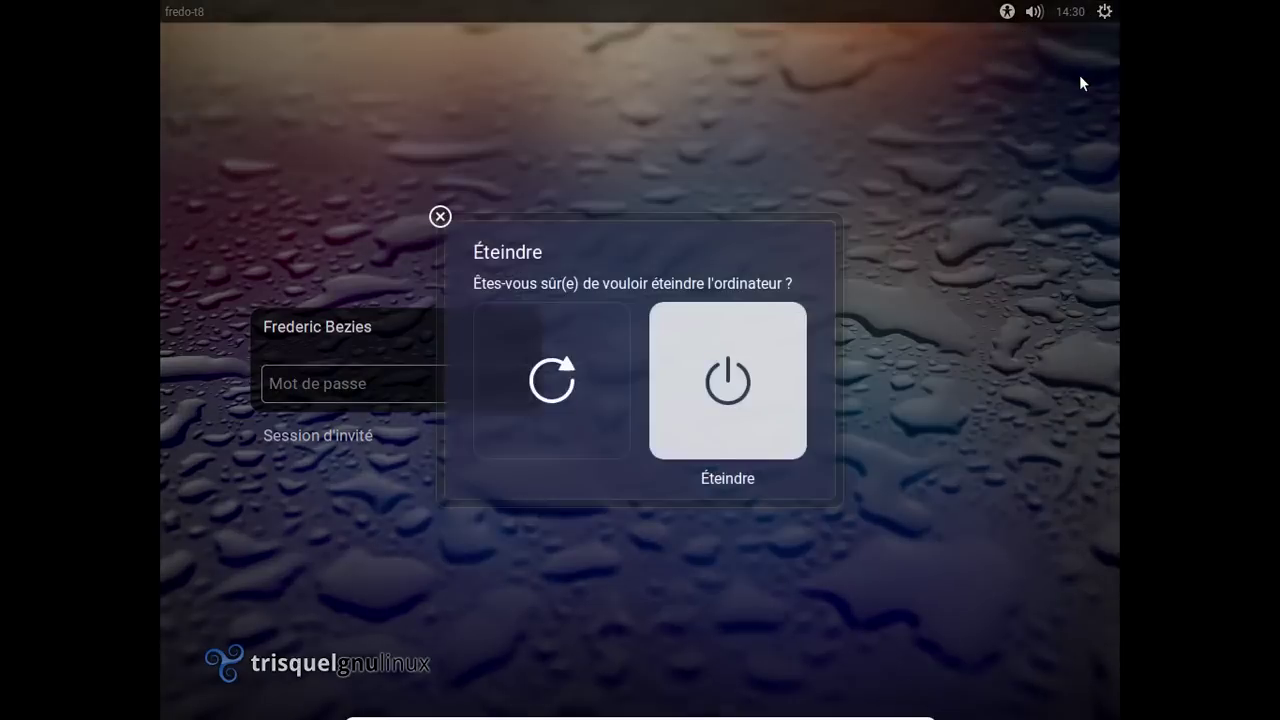
{"action": "left_click", "coordinate": [775, 354]}
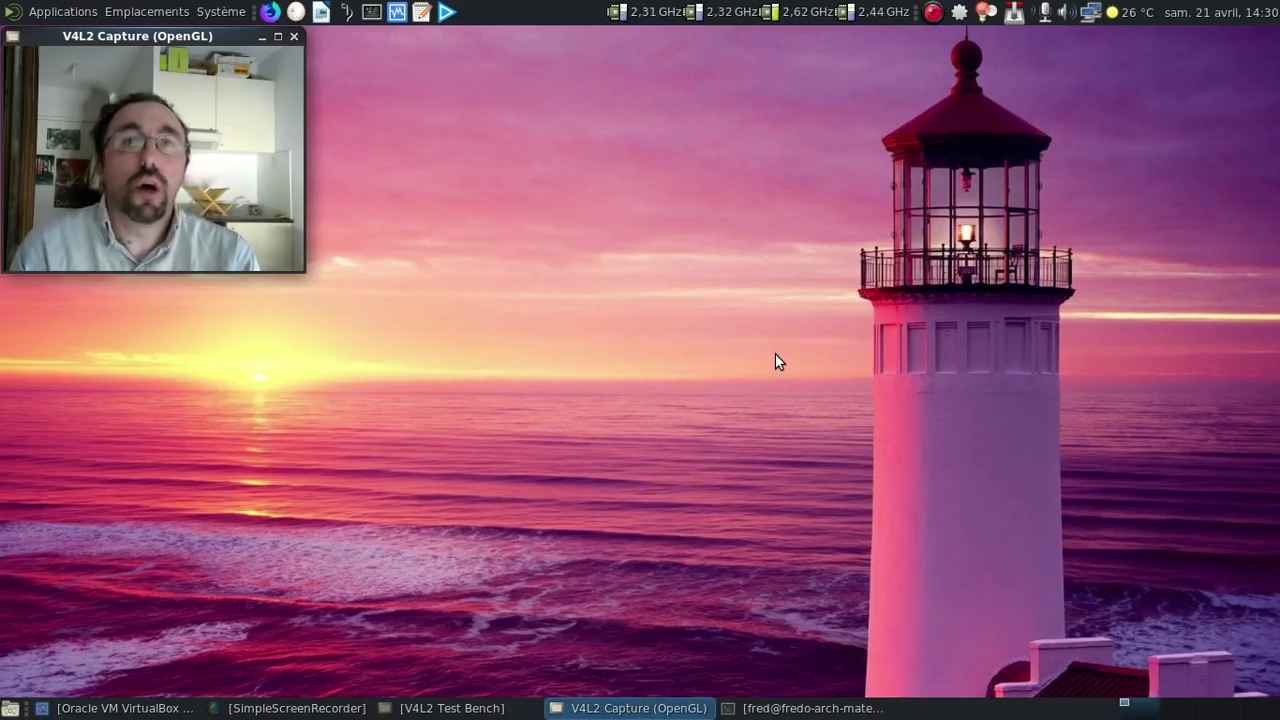